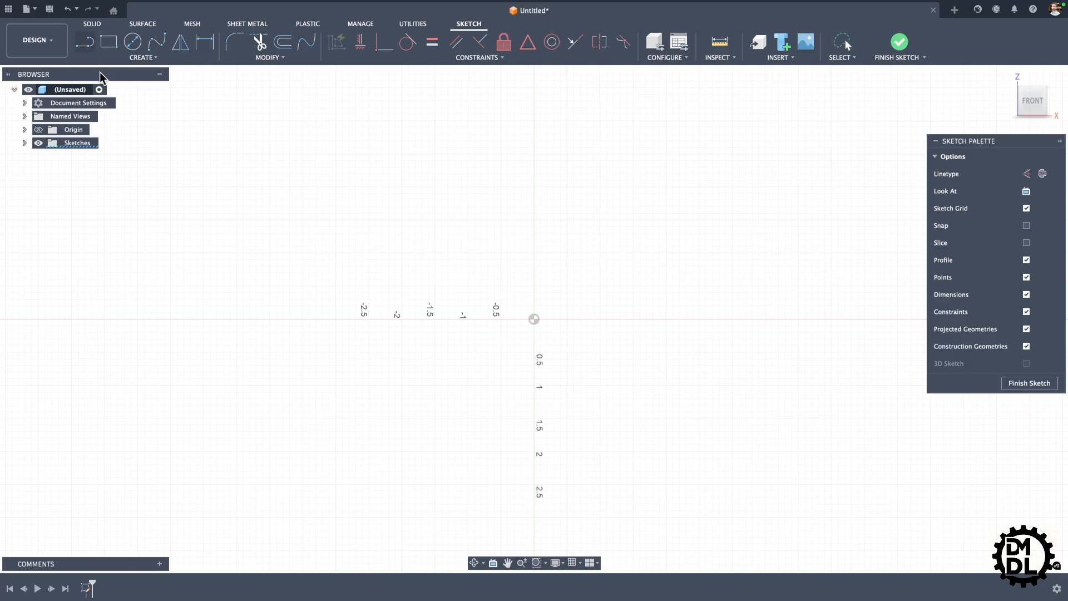
Step: Sketch a closed square from lines starting at the origin, about 1.88 in wide and 1.86 in tall
{"action": "left_click", "coordinate": [533, 319]}
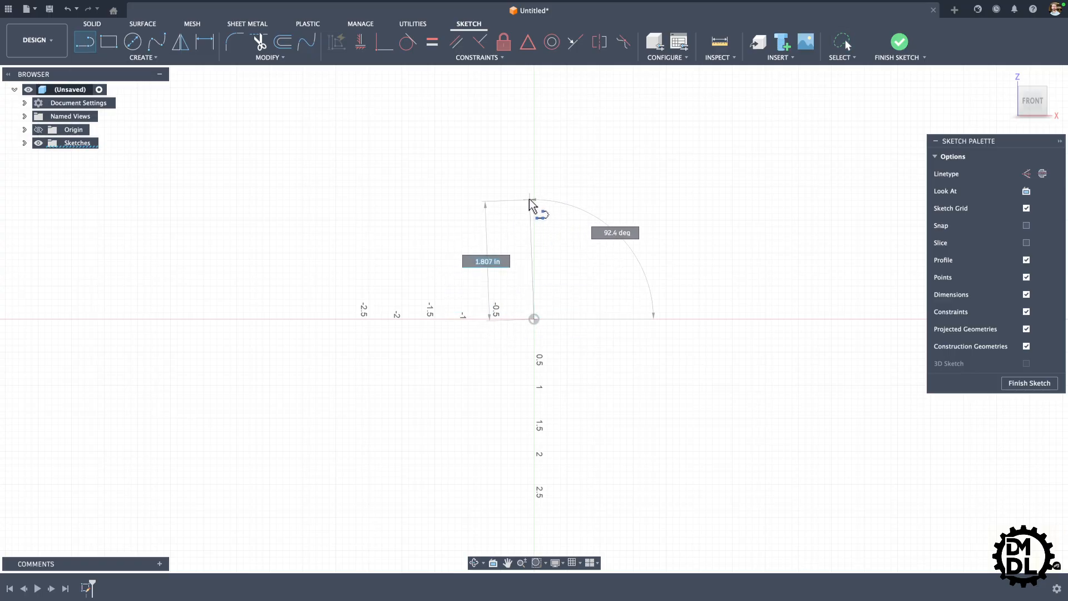
{"action": "left_click", "coordinate": [534, 196]}
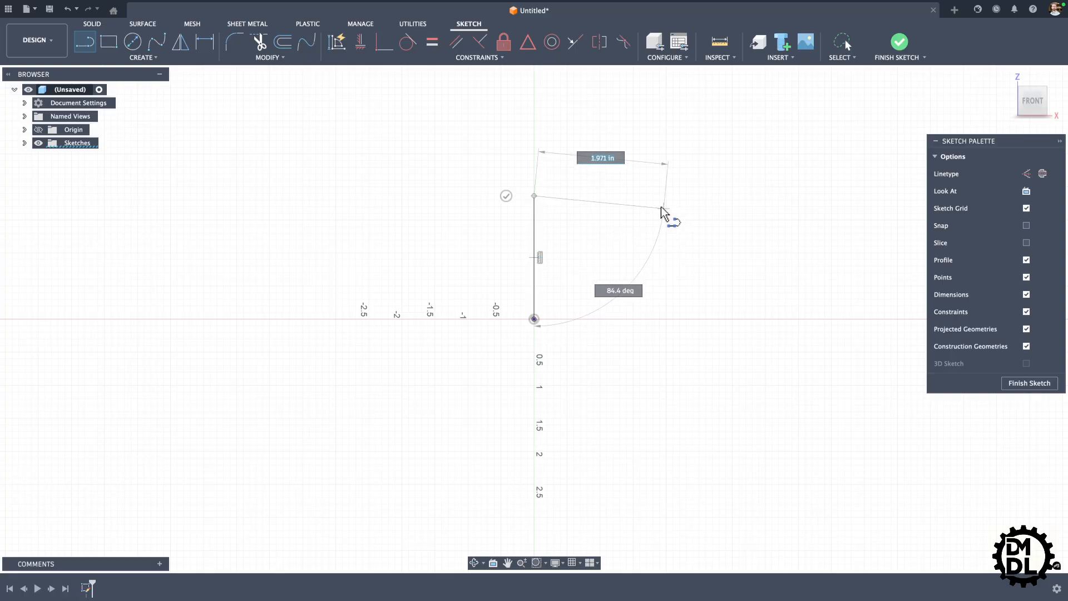
{"action": "left_click", "coordinate": [658, 196]}
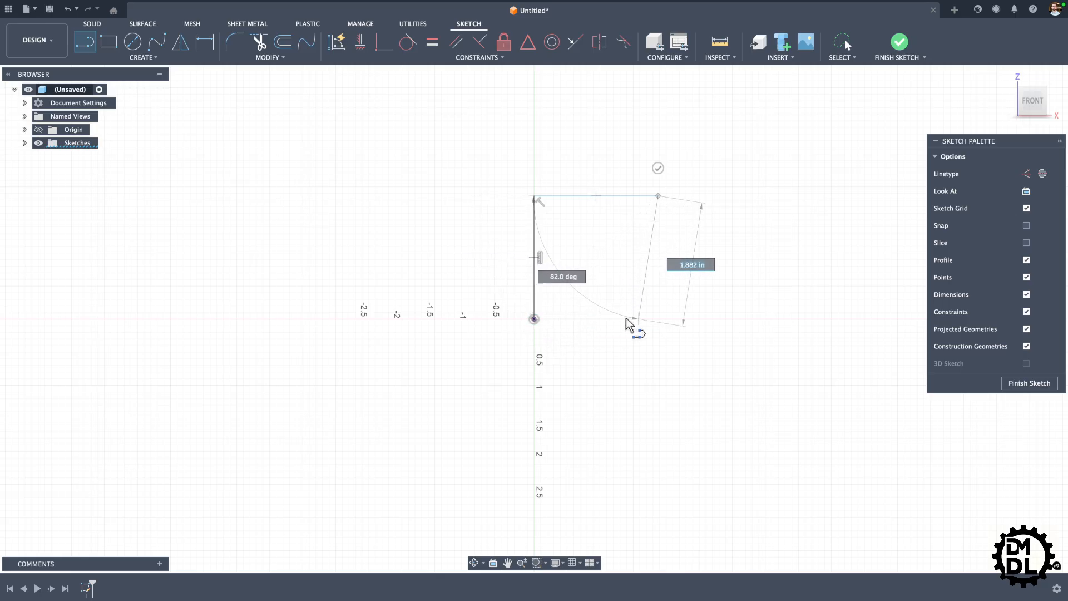
{"action": "left_click", "coordinate": [658, 320]}
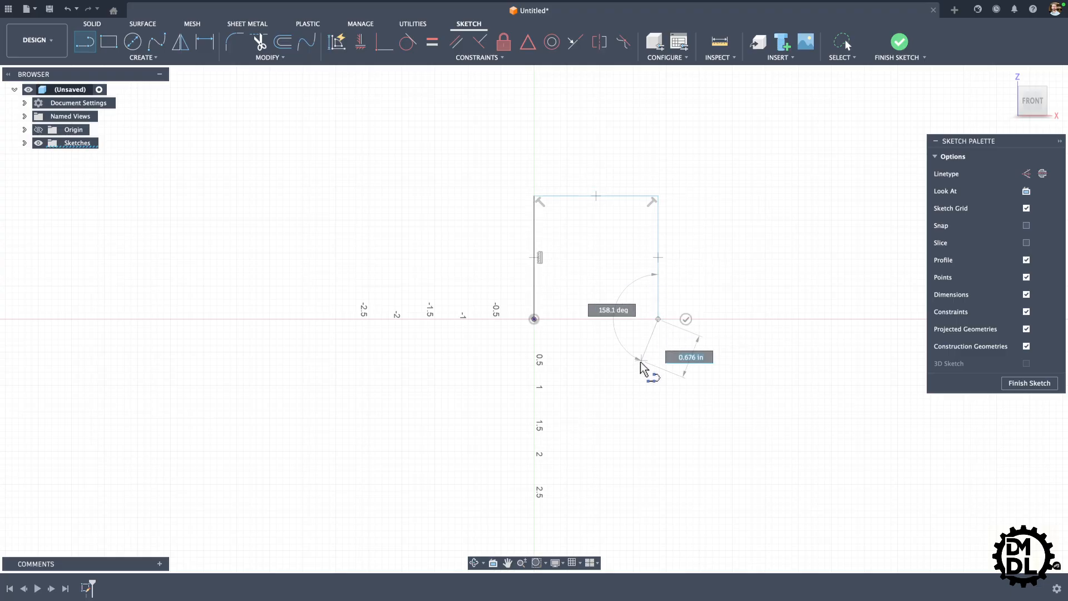
{"action": "left_click", "coordinate": [534, 319]}
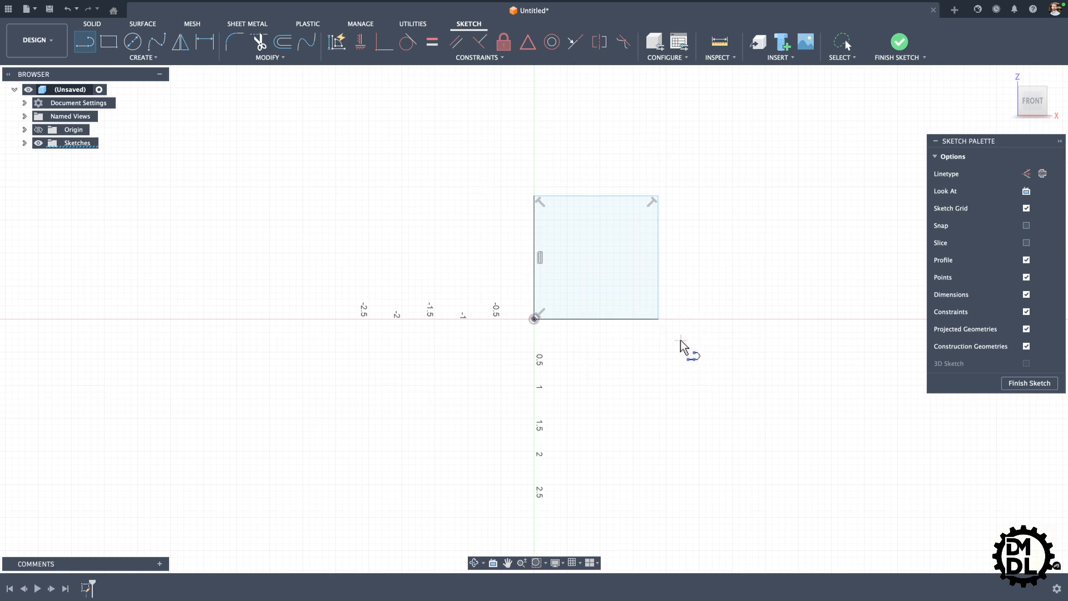
Step: Draw a vertical line between the midpoints of the square's bottom and top edges and convert it to construction linetype
{"action": "left_click", "coordinate": [595, 318]}
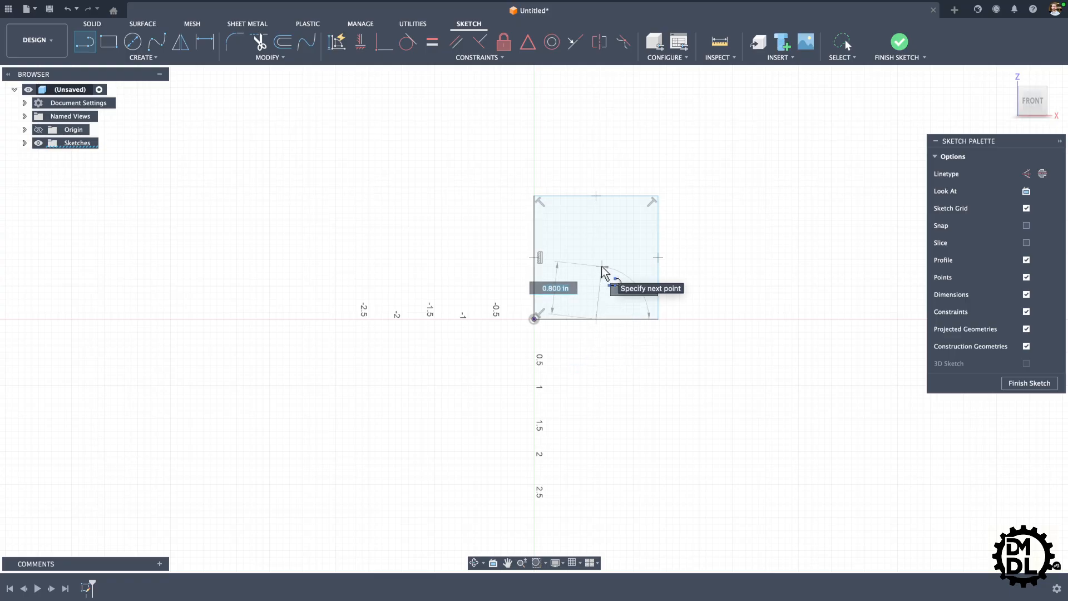
{"action": "double_click", "coordinate": [595, 196]}
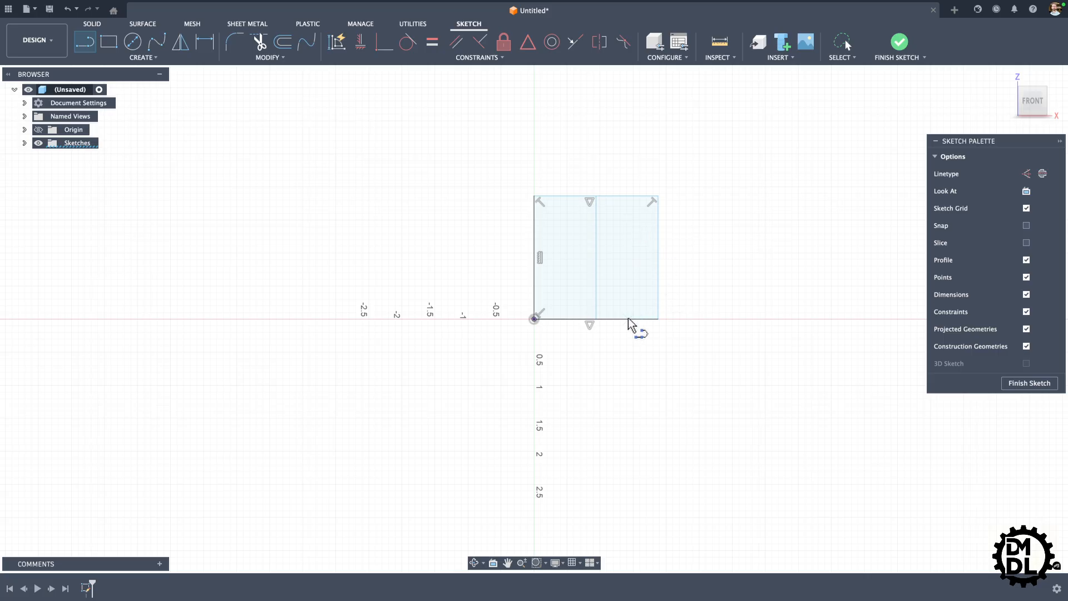
{"action": "key", "text": "Escape"}
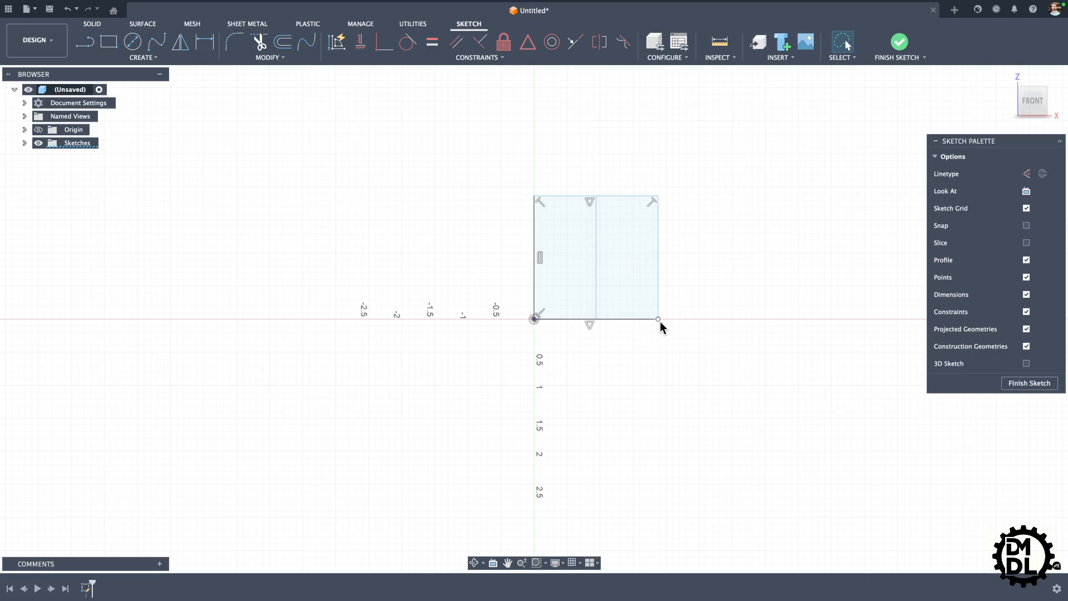
{"action": "left_click", "coordinate": [596, 213]}
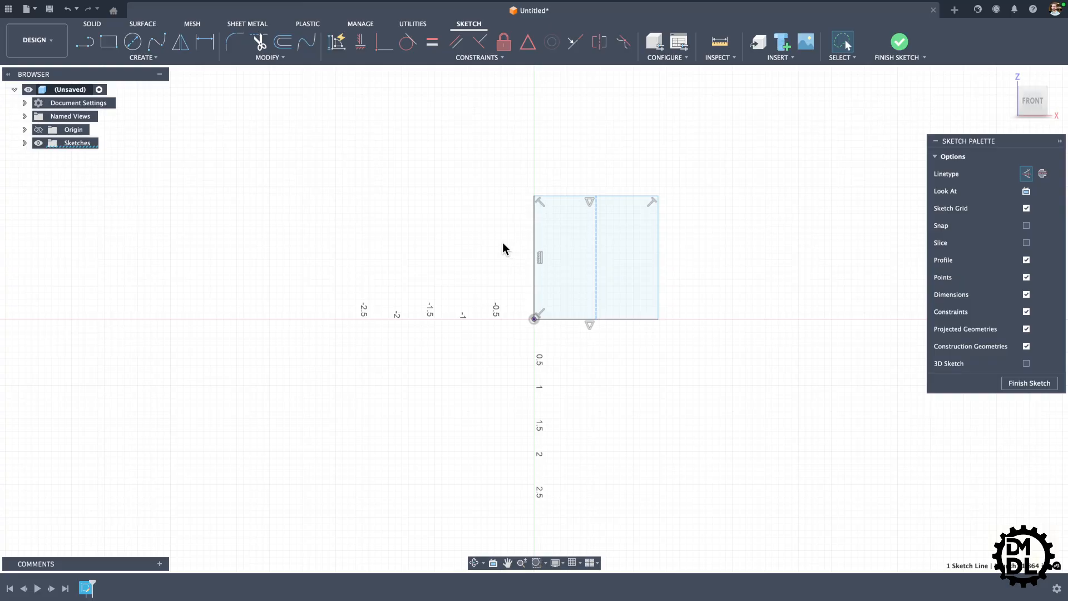
Step: Try extruding the whole square profile as a new body by about -0.40 in, and back out to the sketch
{"action": "key", "text": "e"}
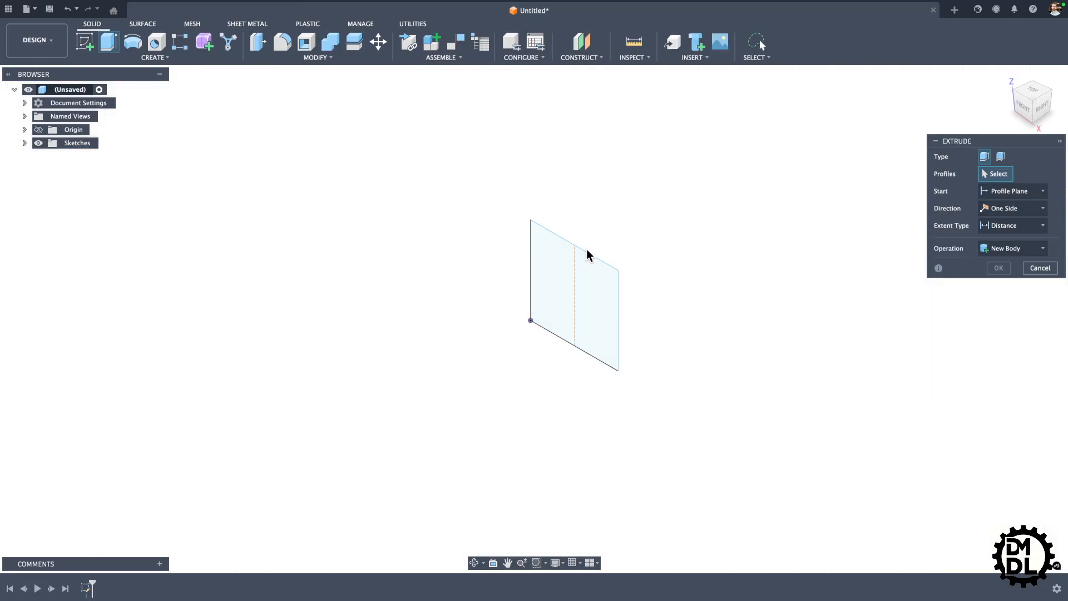
{"action": "left_click", "coordinate": [582, 289]}
{"action": "left_click_drag", "start_coordinate": [584, 299], "coordinate": [517, 329]}
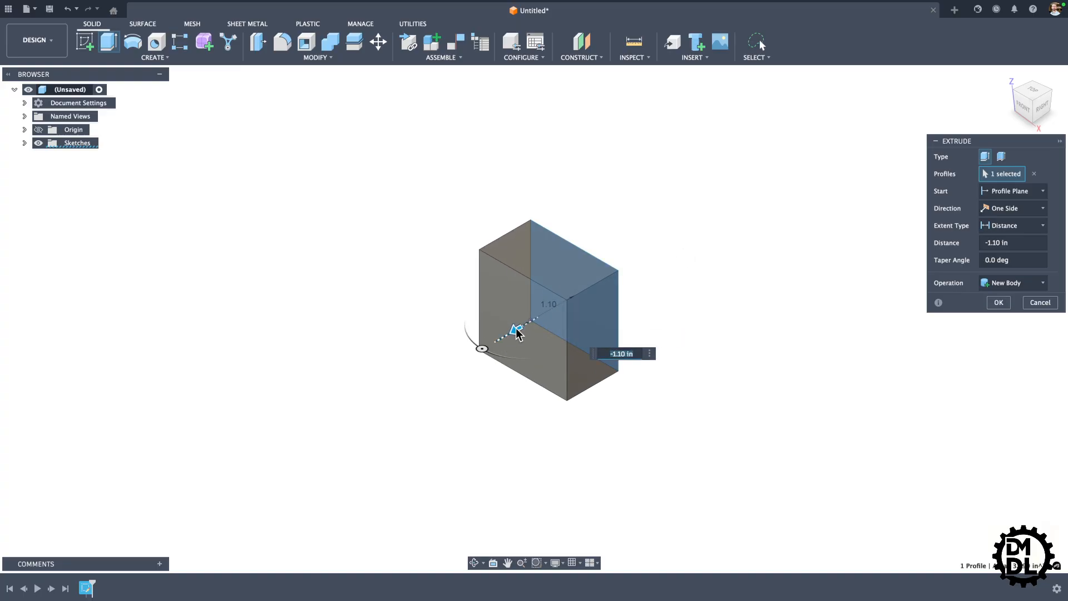
{"action": "mouse_move", "coordinate": [515, 324]}
{"action": "left_mouse_down"}
{"action": "mouse_move", "coordinate": [543, 302]}
{"action": "mouse_move", "coordinate": [554, 319]}
{"action": "left_mouse_up"}
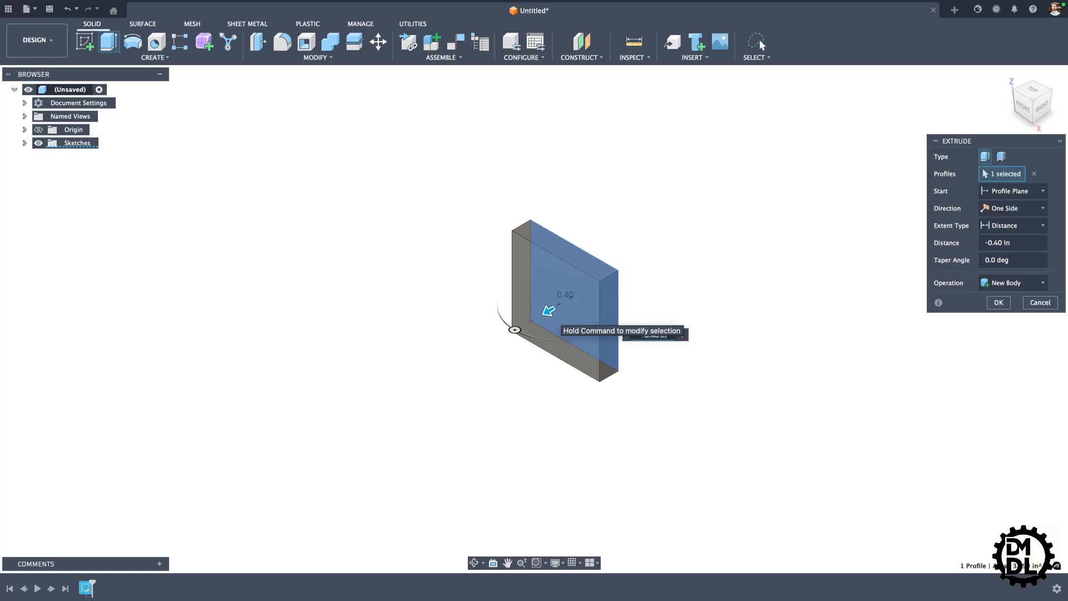
{"action": "key", "text": "super+z"}
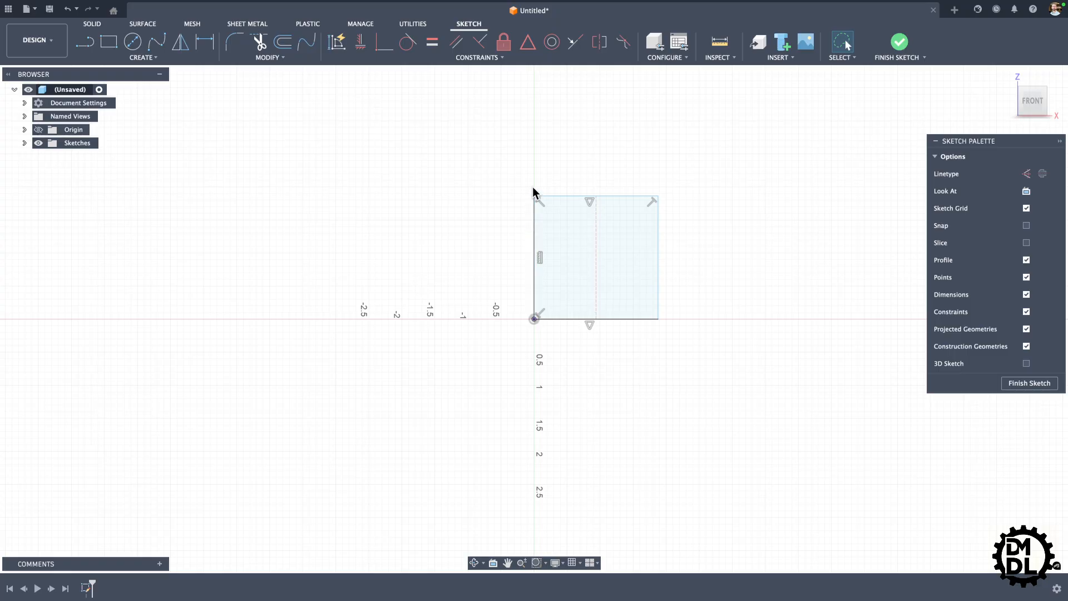
Step: Delete all the geometry in the sketch, including the square and its construction line
{"action": "mouse_move", "coordinate": [455, 135]}
{"action": "left_mouse_down"}
{"action": "mouse_move", "coordinate": [691, 295]}
{"action": "mouse_move", "coordinate": [600, 376]}
{"action": "mouse_move", "coordinate": [497, 307]}
{"action": "left_mouse_up"}
{"action": "mouse_move", "coordinate": [486, 143]}
{"action": "left_mouse_down"}
{"action": "mouse_move", "coordinate": [753, 334]}
{"action": "mouse_move", "coordinate": [448, 408]}
{"action": "left_mouse_up"}
{"action": "key", "text": "Delete"}
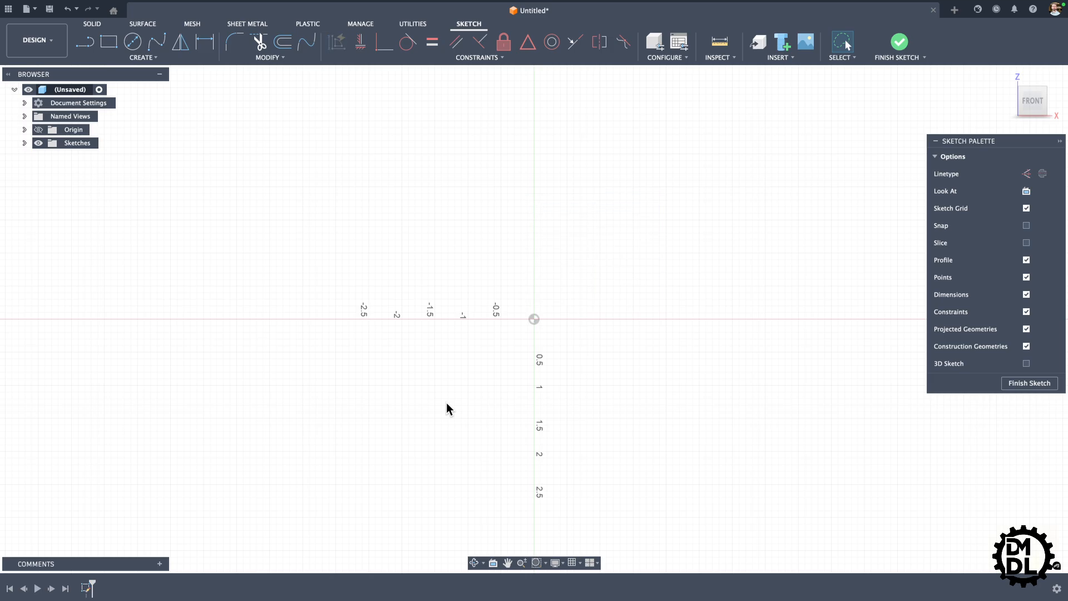
Step: Sketch a 2-point rectangle from the origin into the upper right quadrant
{"action": "left_click", "coordinate": [109, 42]}
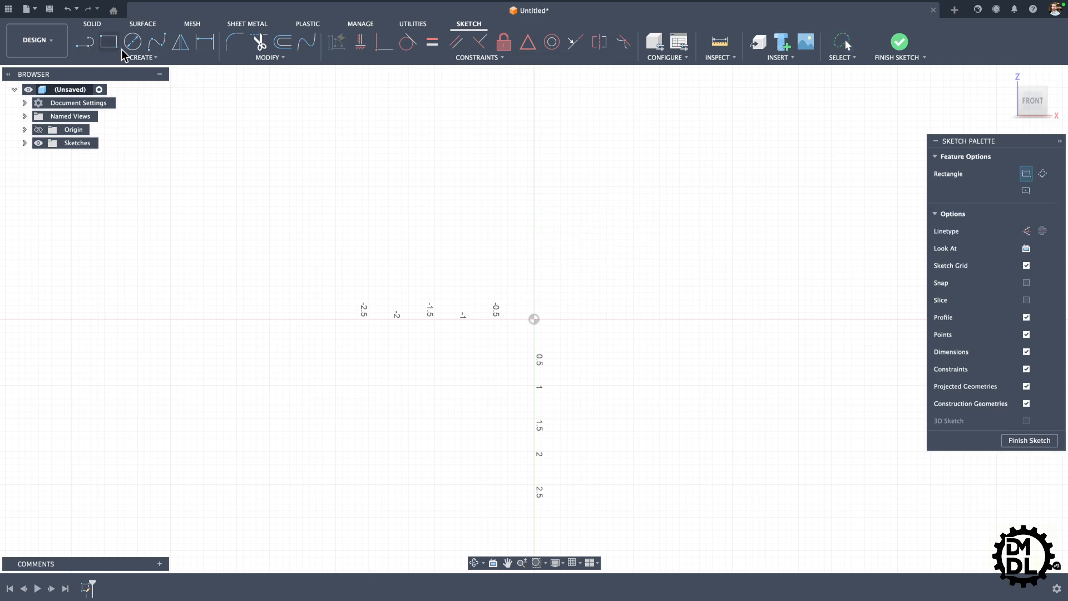
{"action": "left_click", "coordinate": [533, 319]}
{"action": "left_click", "coordinate": [698, 210]}
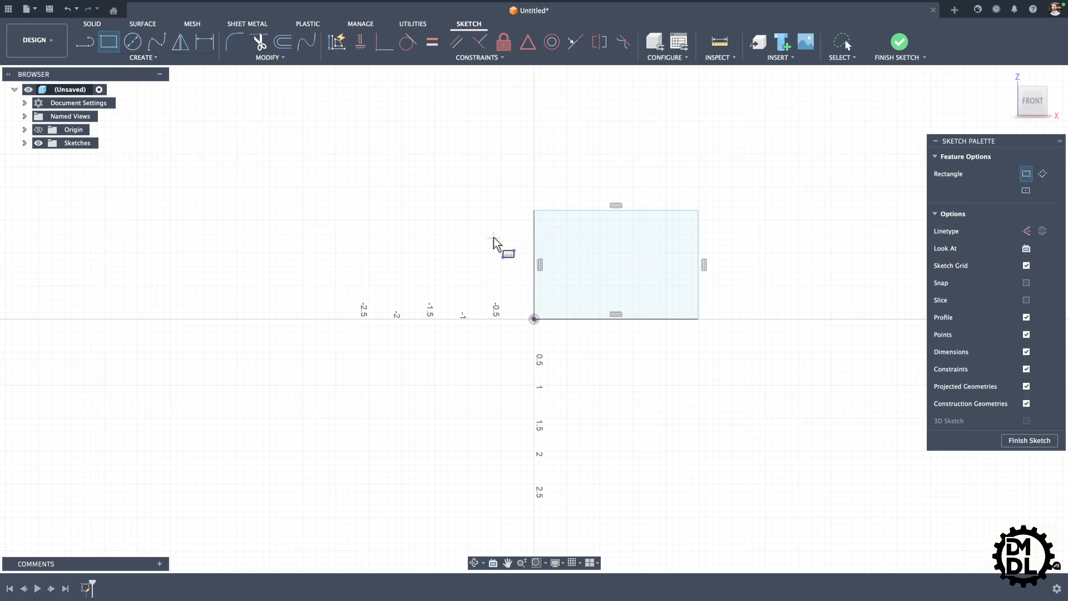
Step: Draw a vertical construction line between the midpoints of the rectangle's top and bottom edges
{"action": "key", "text": "l"}
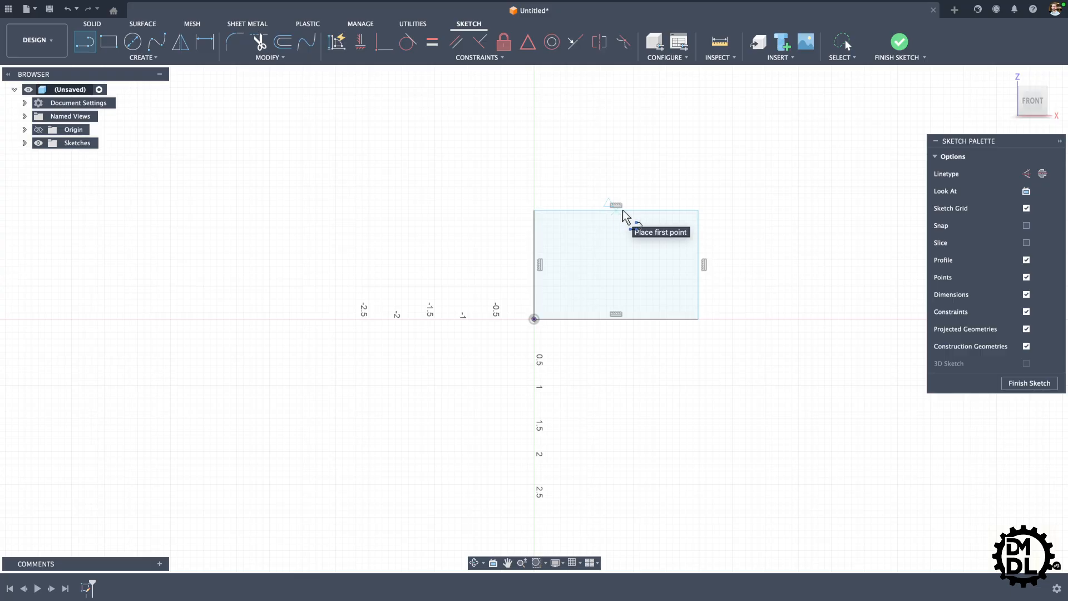
{"action": "left_click", "coordinate": [1026, 174]}
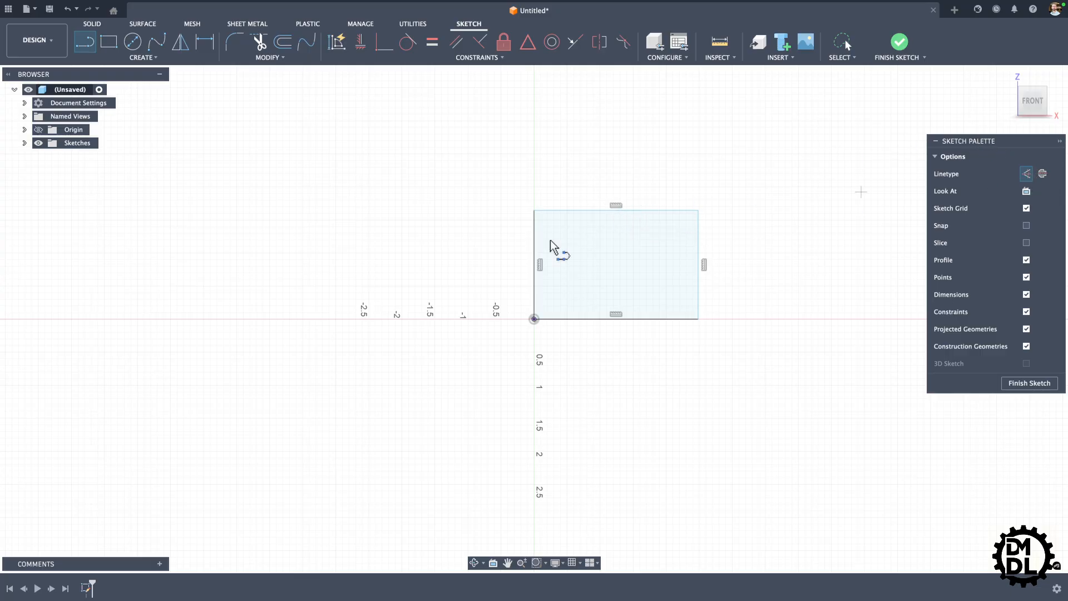
{"action": "left_click", "coordinate": [614, 211]}
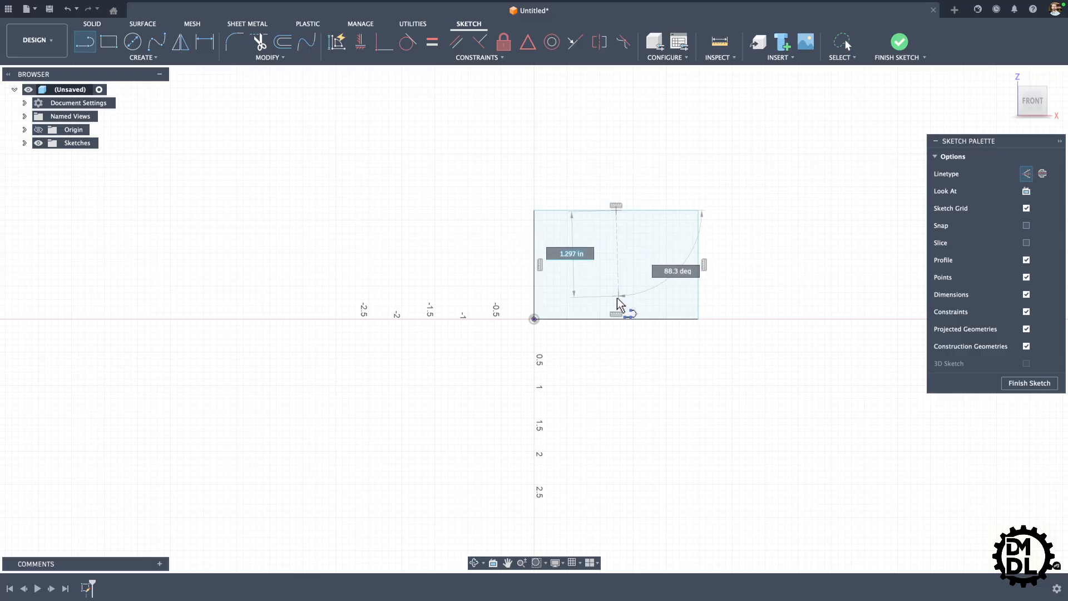
{"action": "double_click", "coordinate": [615, 316]}
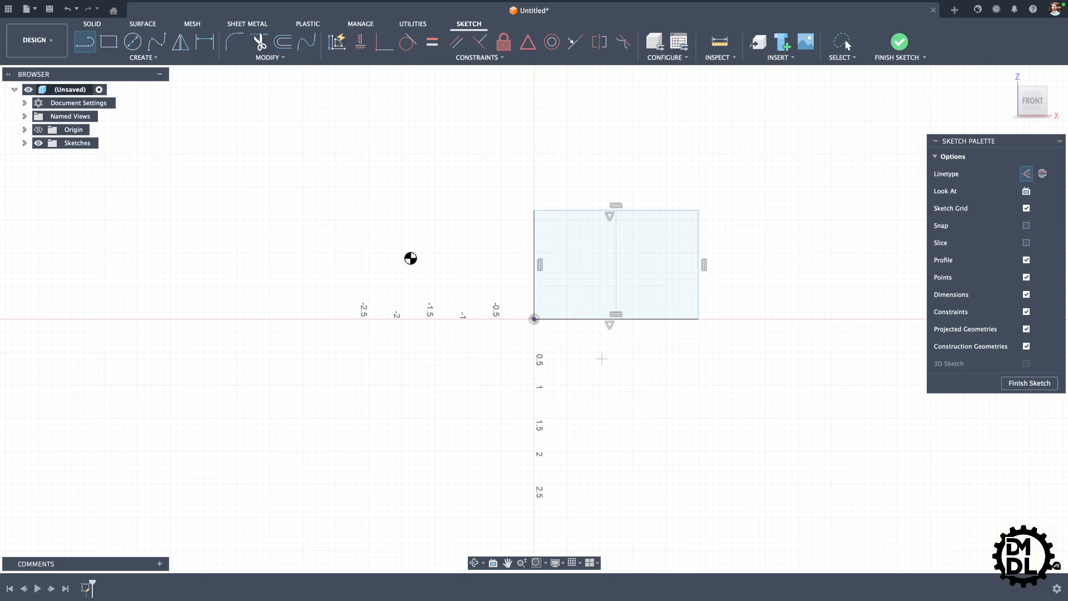
{"action": "key", "text": "Escape"}
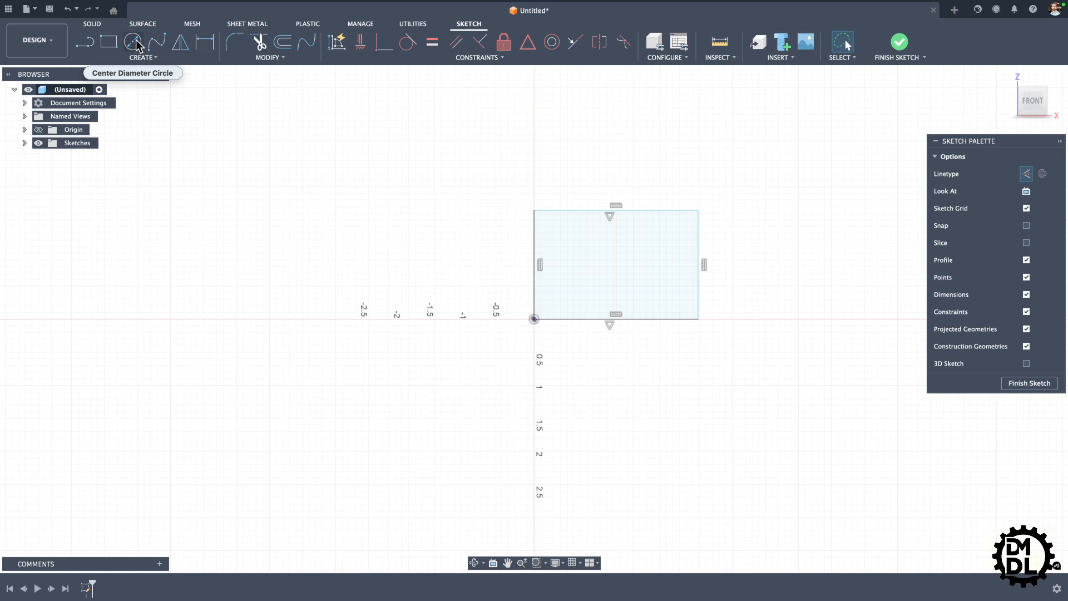
Step: Sketch a construction center-diameter circle of about 0.78 in diameter, centered on the construction line's midpoint
{"action": "left_click", "coordinate": [134, 42]}
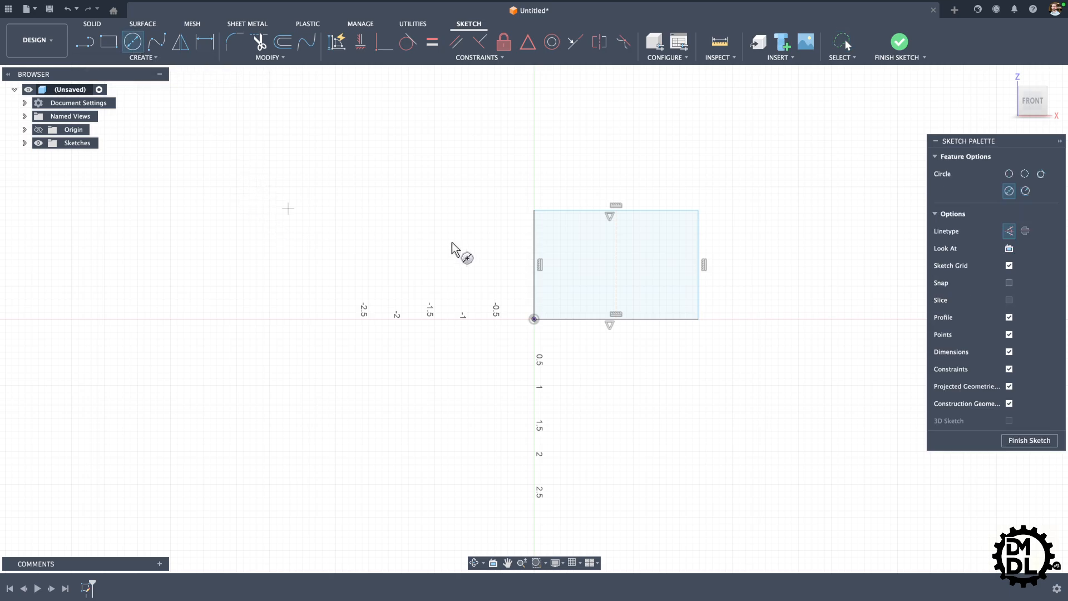
{"action": "left_click", "coordinate": [616, 265]}
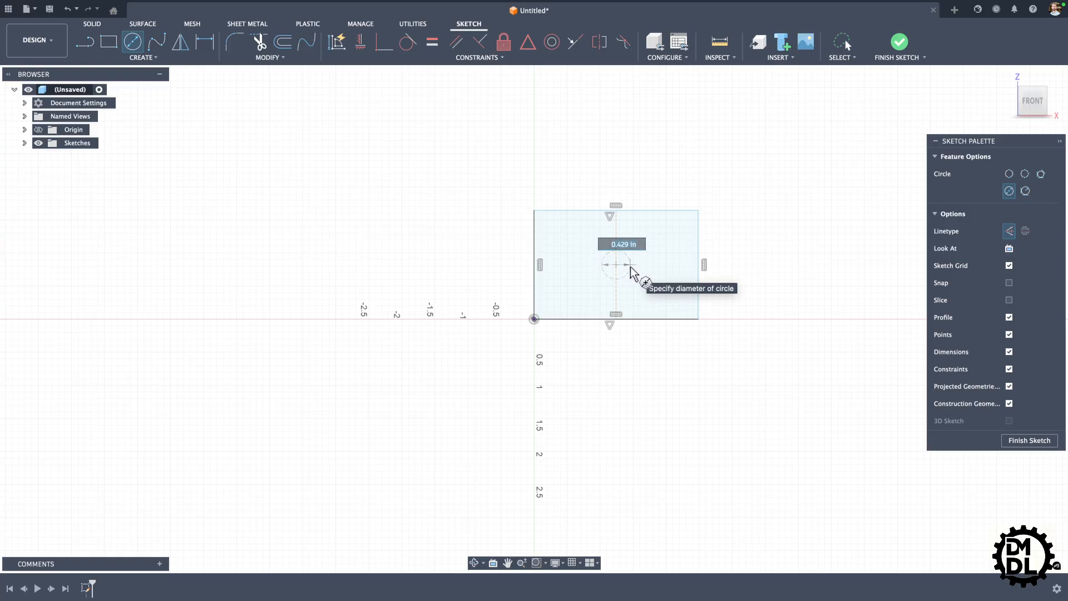
{"action": "left_click", "coordinate": [638, 277]}
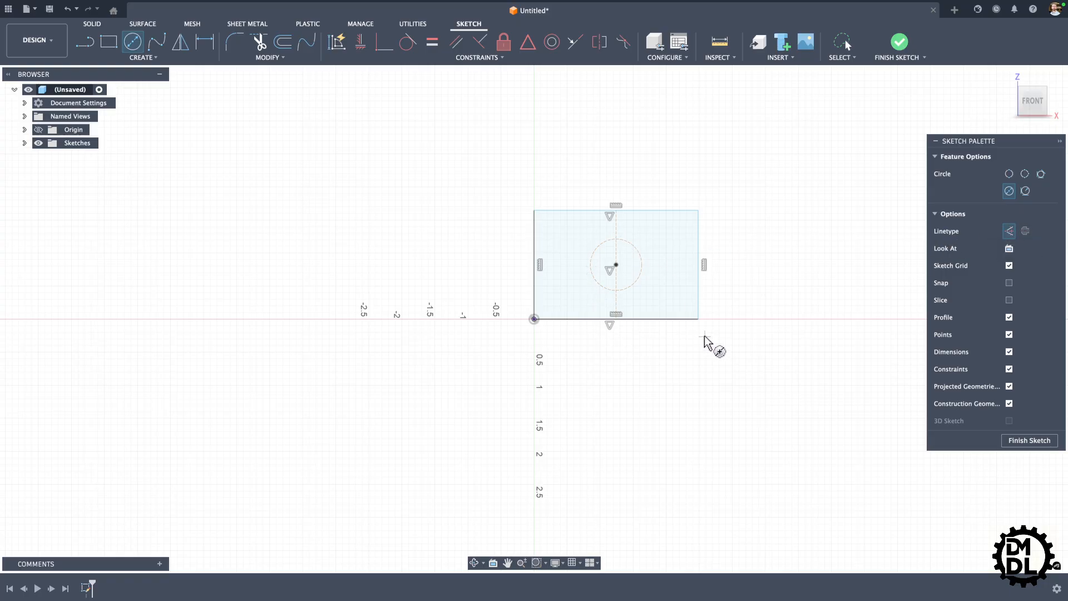
{"action": "key", "text": "Escape"}
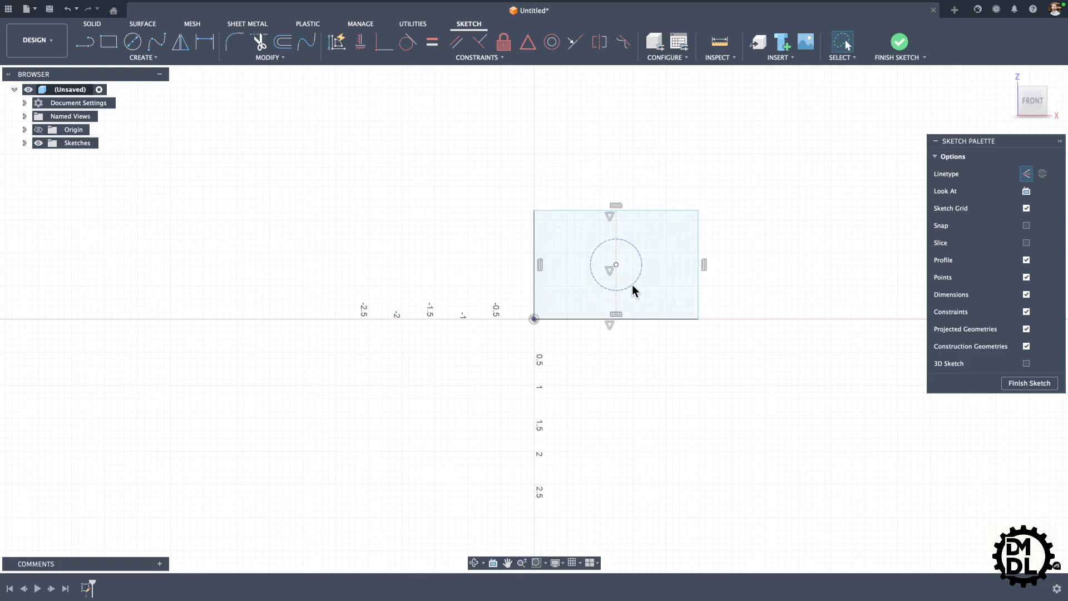
Step: Convert the circle from construction to normal linetype
{"action": "left_click", "coordinate": [632, 285]}
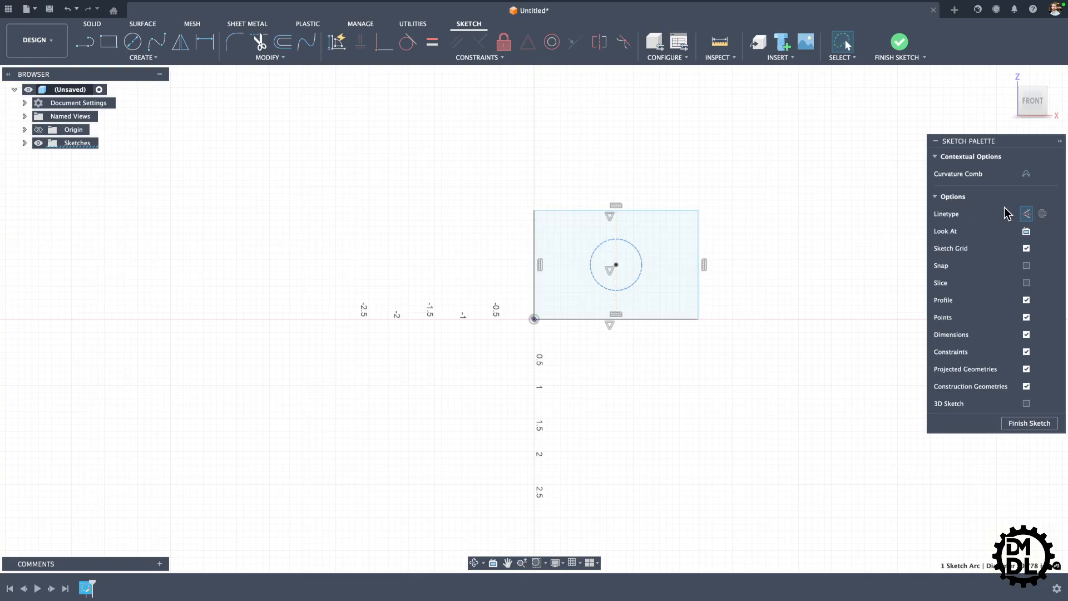
{"action": "left_click", "coordinate": [1026, 215]}
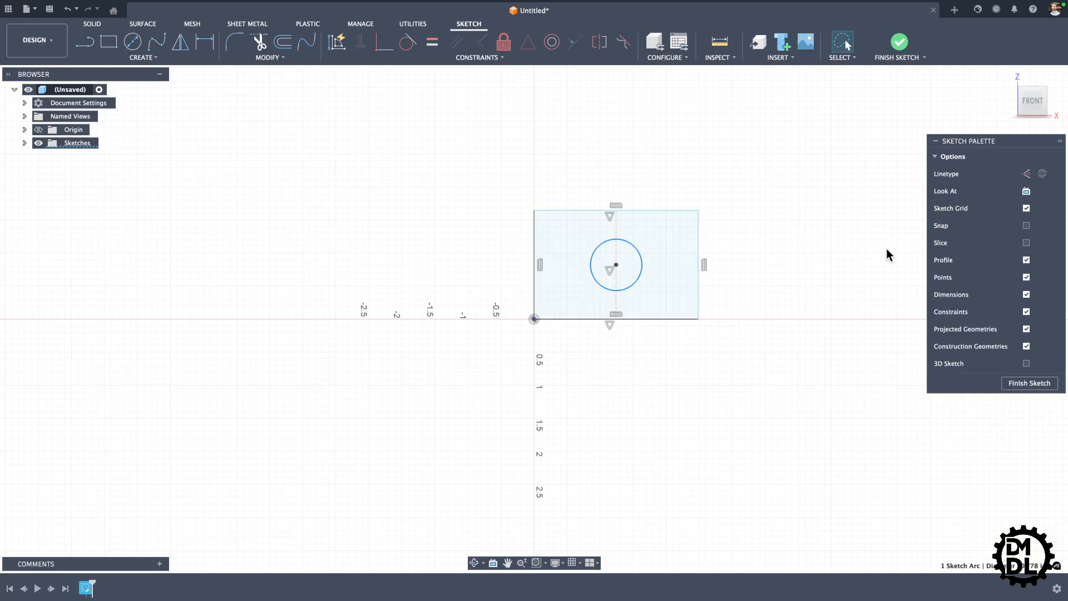
{"action": "left_click", "coordinate": [706, 358]}
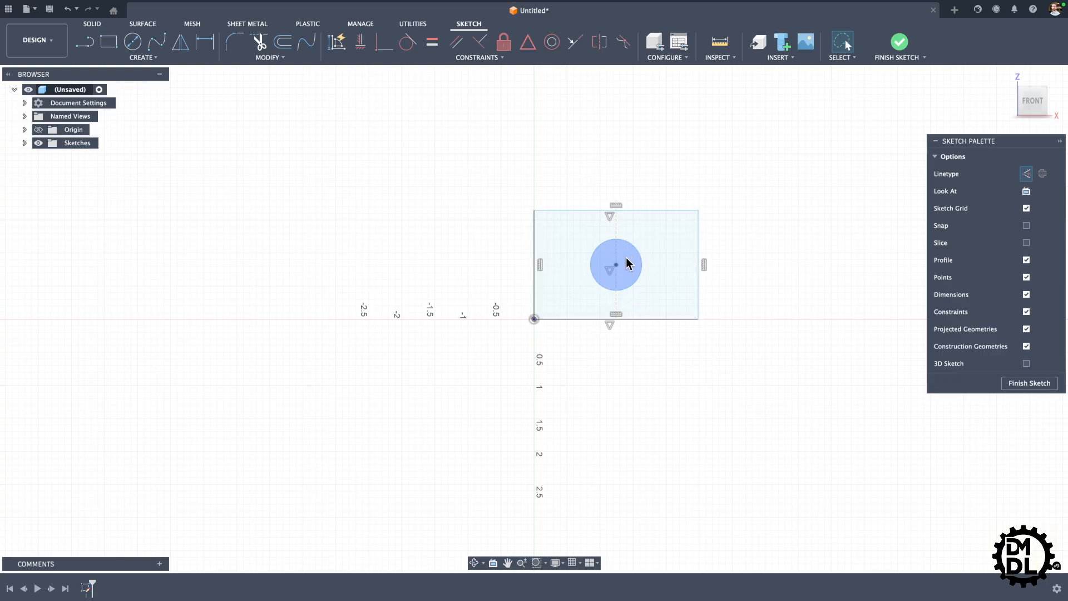
Step: Try extruding the rectangle area around the circle as a new body by about -1.70 in
{"action": "key", "text": "e"}
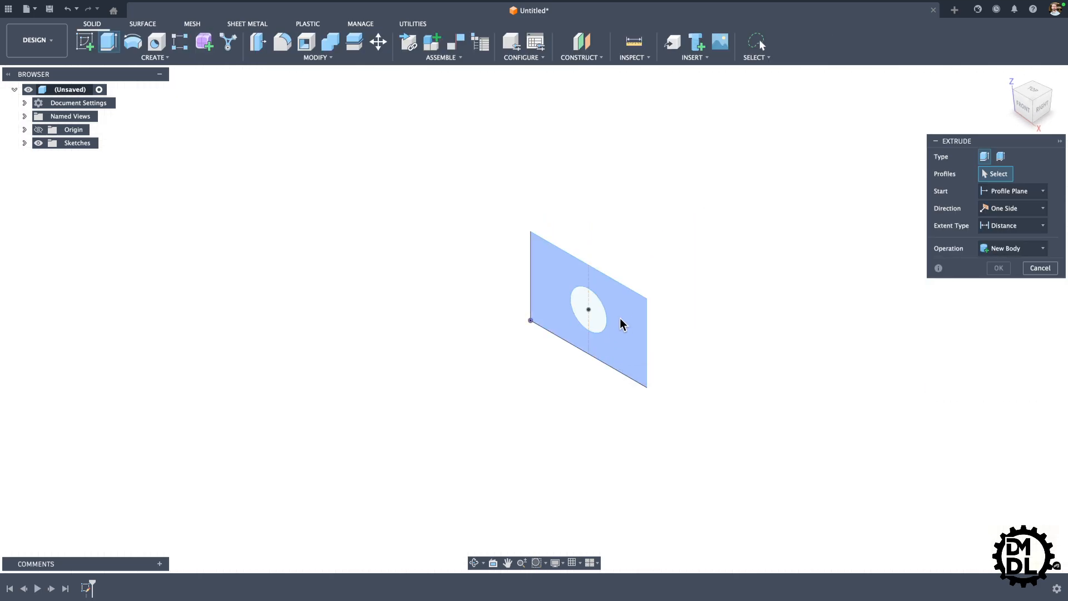
{"action": "left_click", "coordinate": [642, 352]}
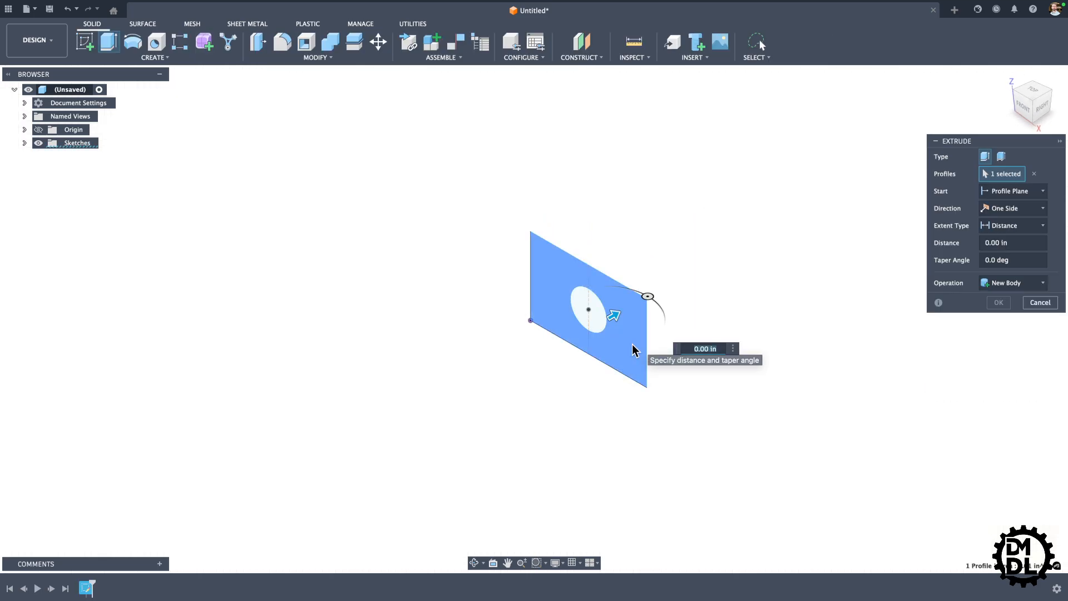
{"action": "left_click_drag", "start_coordinate": [622, 314], "coordinate": [529, 351]}
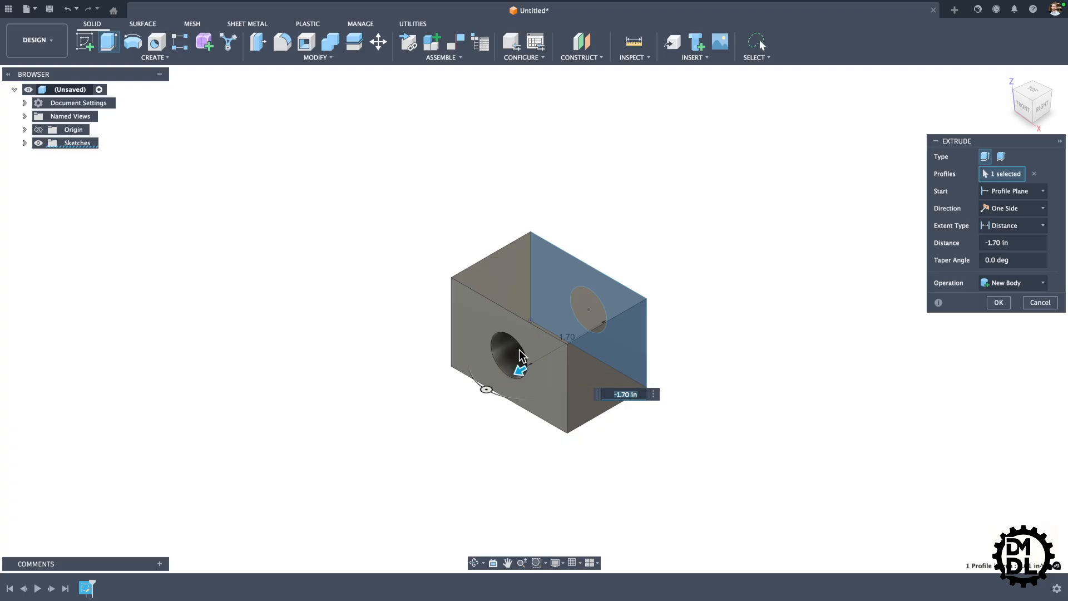
Step: Try extruding only the circle profile instead, lengthening it beyond -1.70 in, and back out to the sketch
{"action": "left_click", "coordinate": [629, 336]}
{"action": "left_click", "coordinate": [601, 331]}
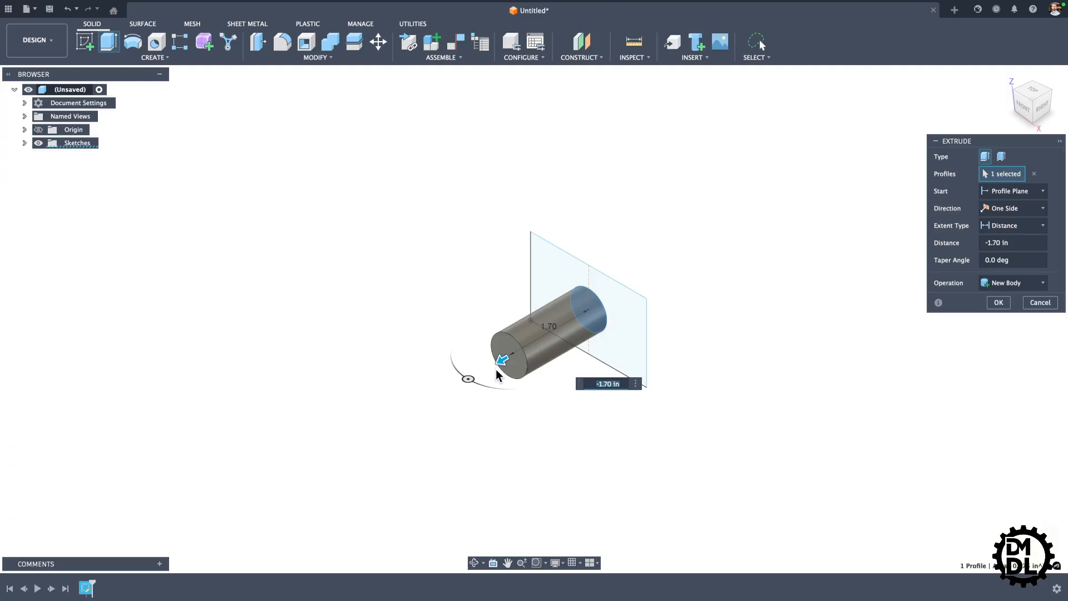
{"action": "mouse_move", "coordinate": [503, 365]}
{"action": "left_mouse_down"}
{"action": "mouse_move", "coordinate": [445, 378]}
{"action": "mouse_move", "coordinate": [507, 361]}
{"action": "mouse_move", "coordinate": [456, 378]}
{"action": "mouse_move", "coordinate": [492, 367]}
{"action": "mouse_move", "coordinate": [470, 379]}
{"action": "left_mouse_up"}
{"action": "key", "text": "super+z"}
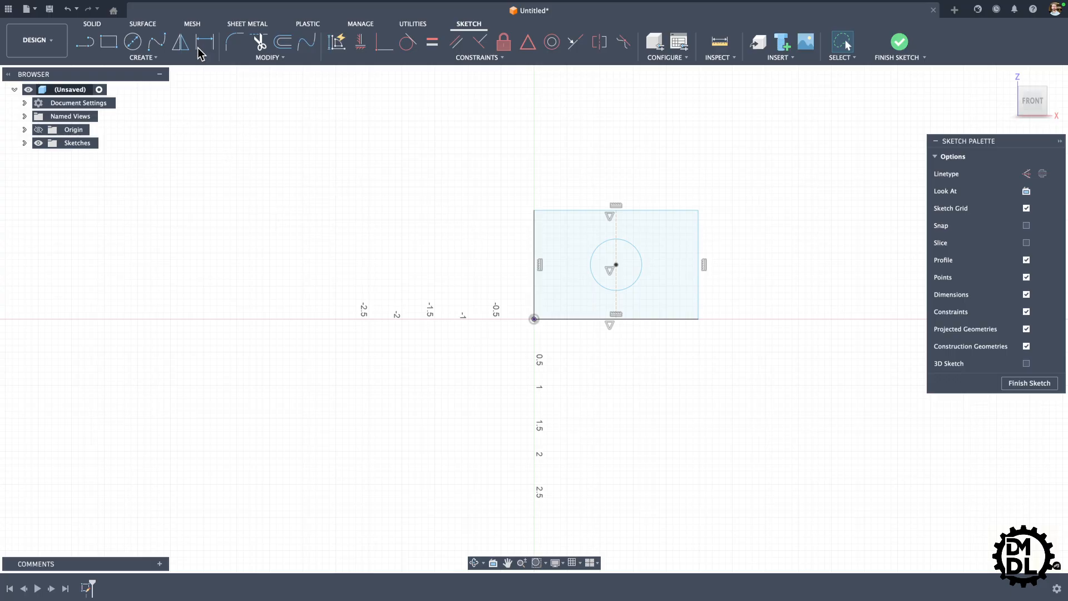
Step: Sketch a five-point fit point spline from the origin, up through the rectangle's lower-left area, to the circle's left edge
{"action": "left_click", "coordinate": [156, 44]}
{"action": "left_click", "coordinate": [534, 318]}
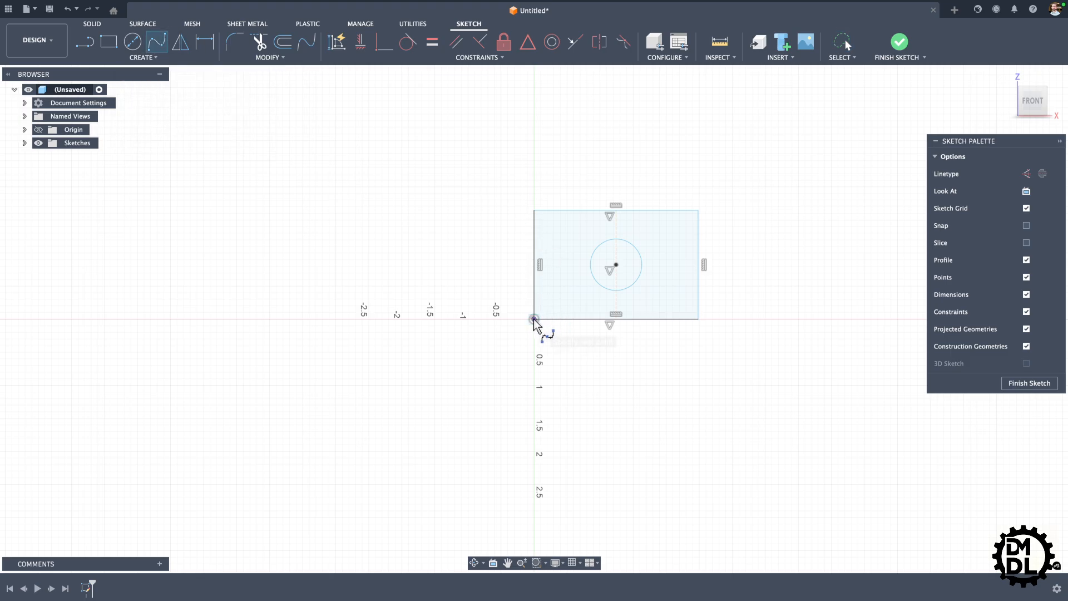
{"action": "left_click", "coordinate": [558, 302]}
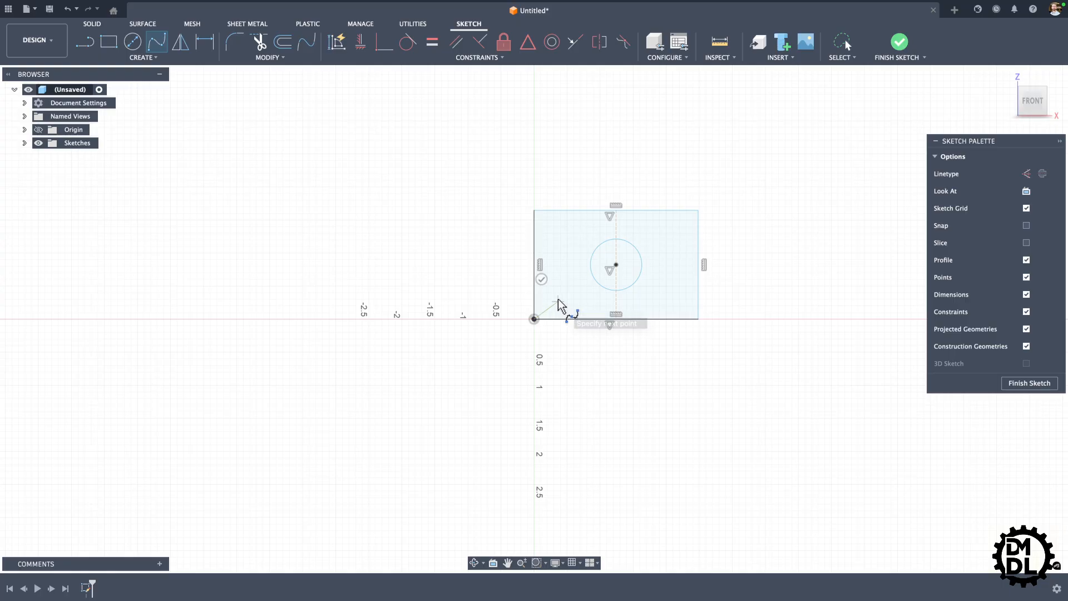
{"action": "left_click", "coordinate": [556, 270]}
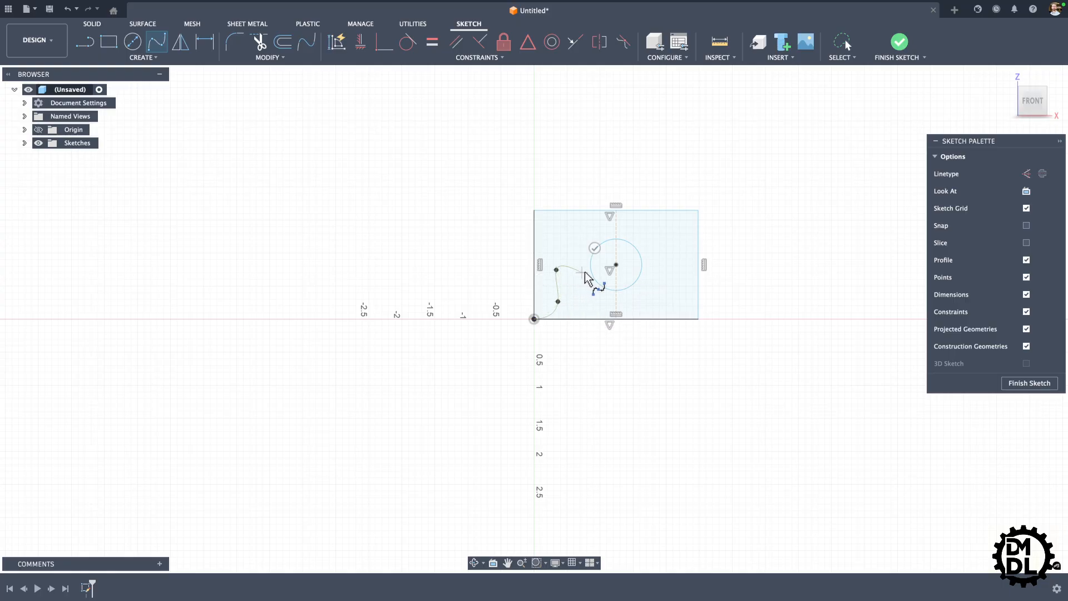
{"action": "left_click", "coordinate": [582, 272]}
{"action": "left_click", "coordinate": [590, 269]}
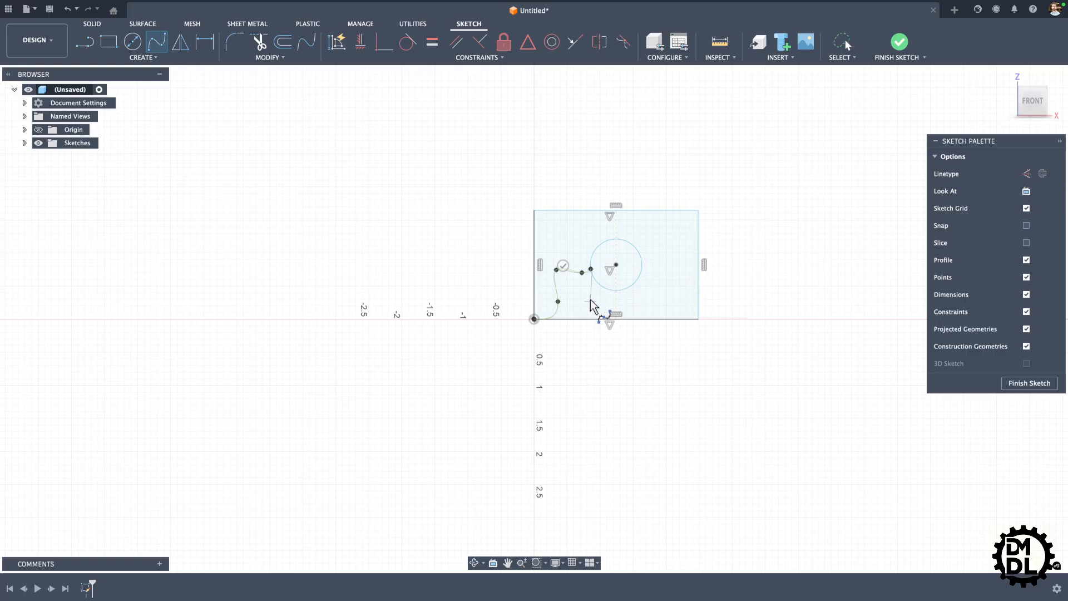
{"action": "left_click", "coordinate": [564, 266]}
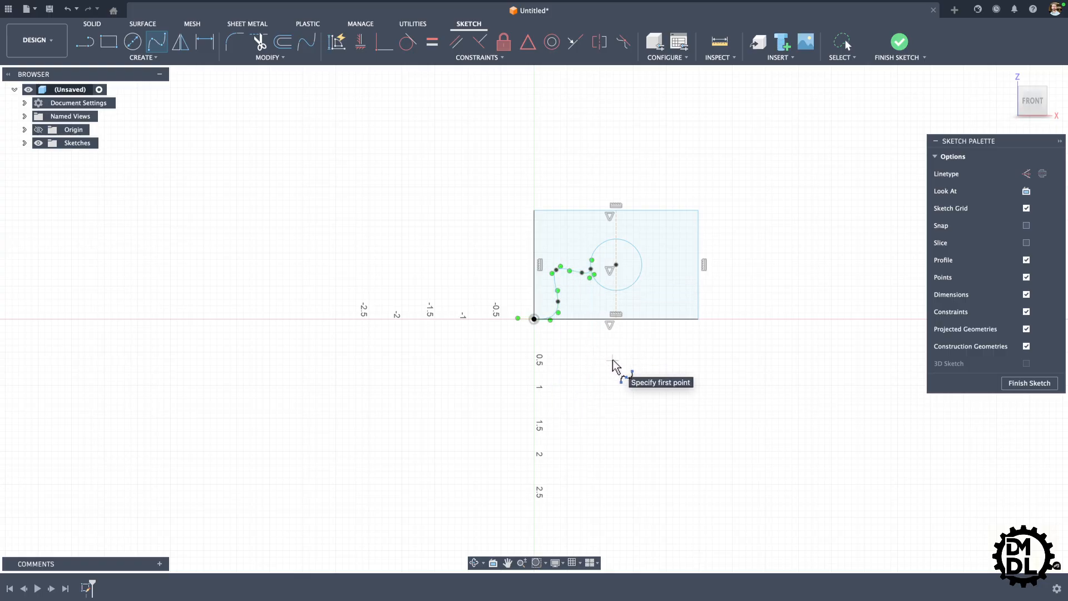
{"action": "key", "text": "Escape"}
Step: Reshape the spline by adjusting the tangent handle at its peak and moving the fit points on either side of it
{"action": "scroll", "coordinate": [553, 275], "scroll_direction": "up", "scroll_amount": 5}
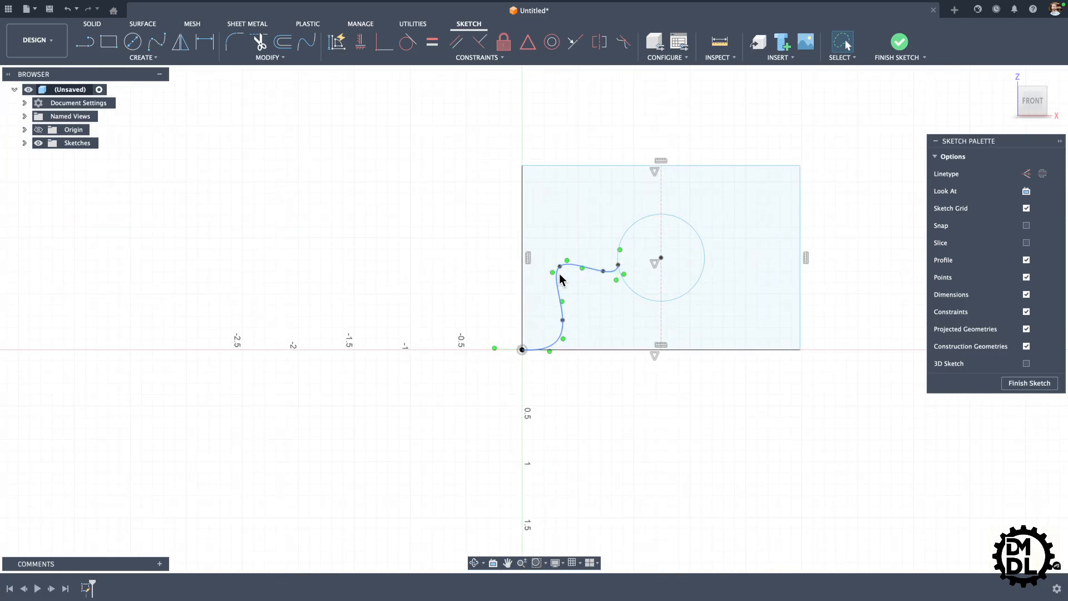
{"action": "left_click_drag", "start_coordinate": [565, 255], "coordinate": [566, 245]}
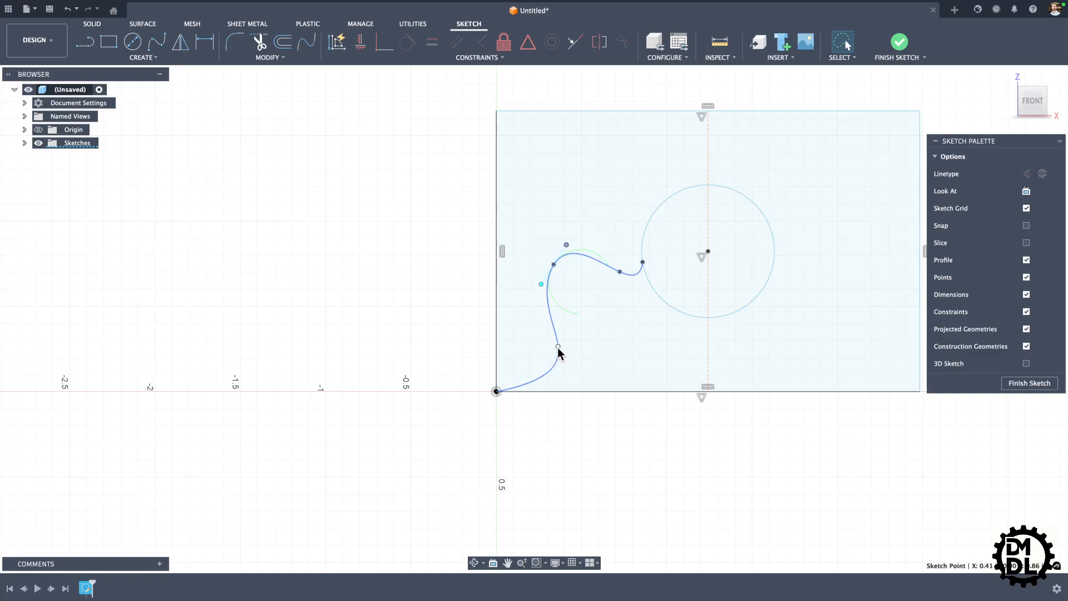
{"action": "left_click_drag", "start_coordinate": [557, 347], "coordinate": [534, 352]}
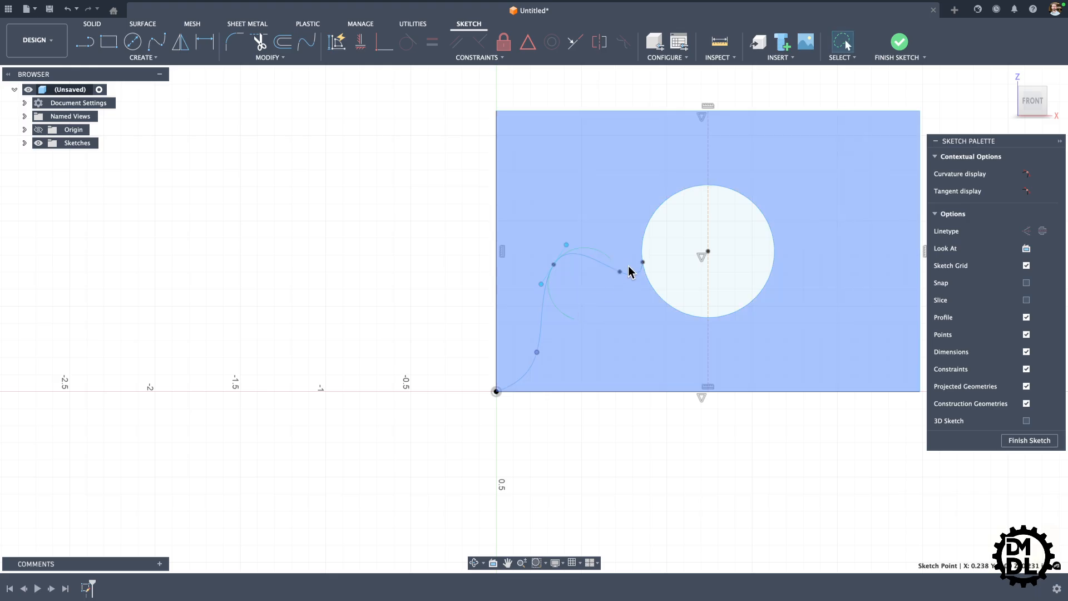
{"action": "left_click_drag", "start_coordinate": [619, 272], "coordinate": [598, 287]}
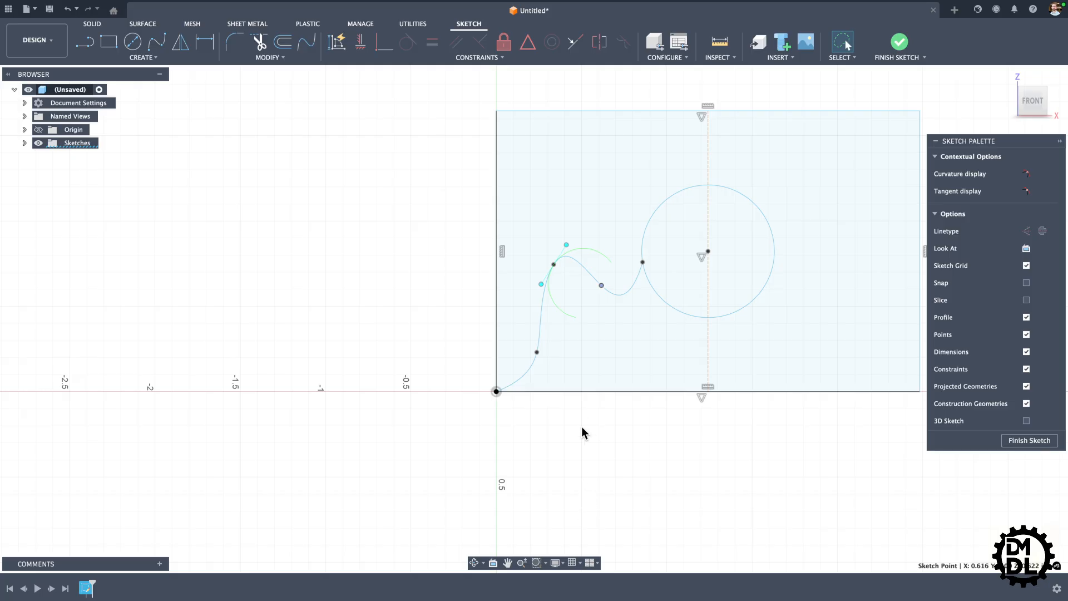
Step: Try extruding the rectangle area beneath the spline as a new body, selecting its profile, and back out to the sketch
{"action": "scroll", "coordinate": [348, 380], "scroll_direction": "down", "scroll_amount": 3}
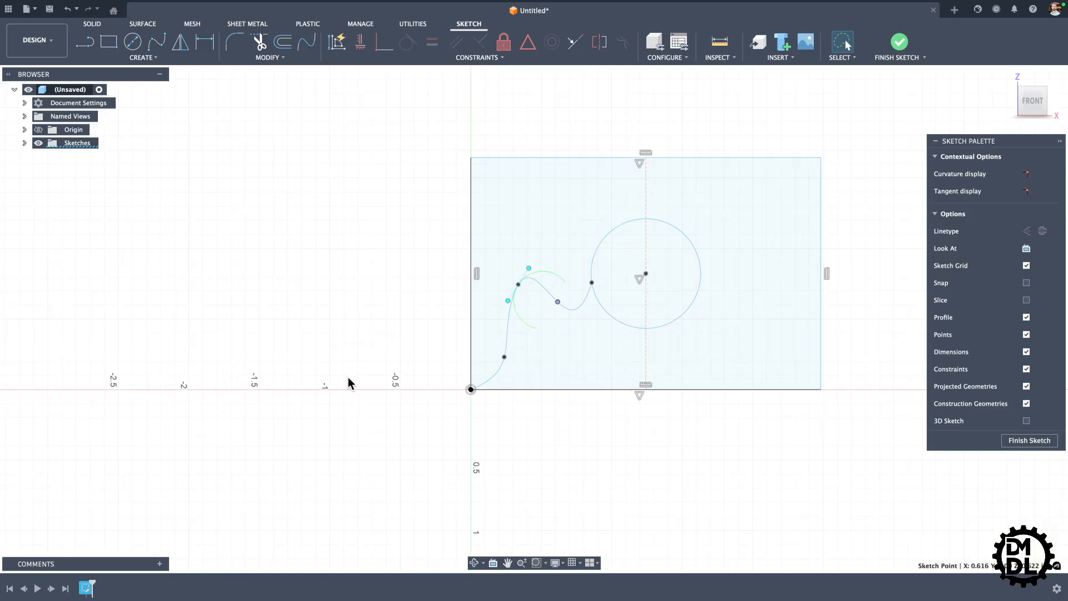
{"action": "scroll", "coordinate": [806, 251], "scroll_direction": "up", "scroll_amount": 3}
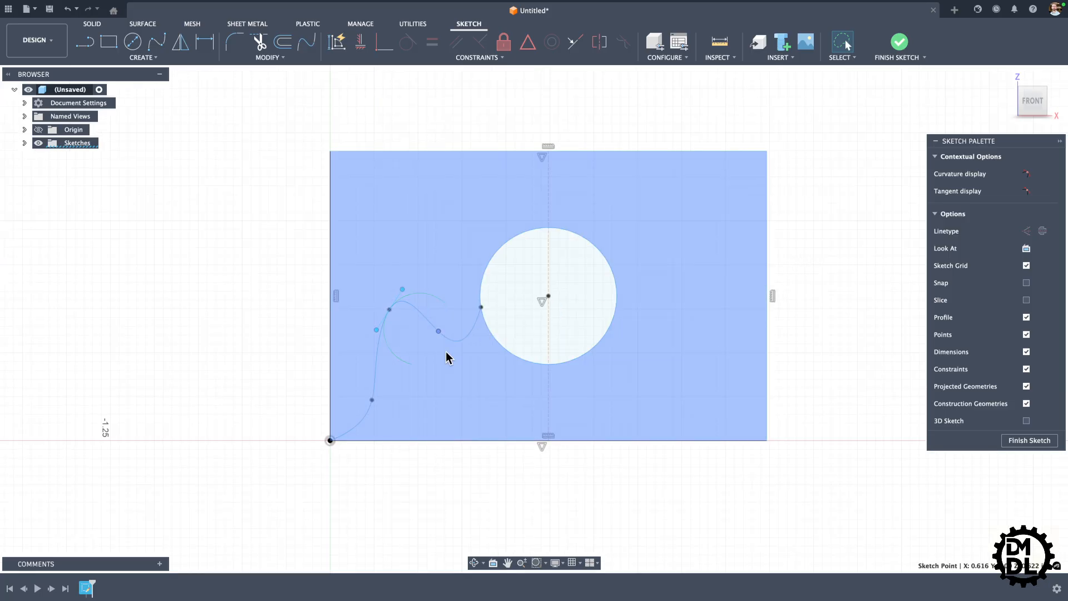
{"action": "scroll", "coordinate": [299, 361], "scroll_direction": "down", "scroll_amount": 1}
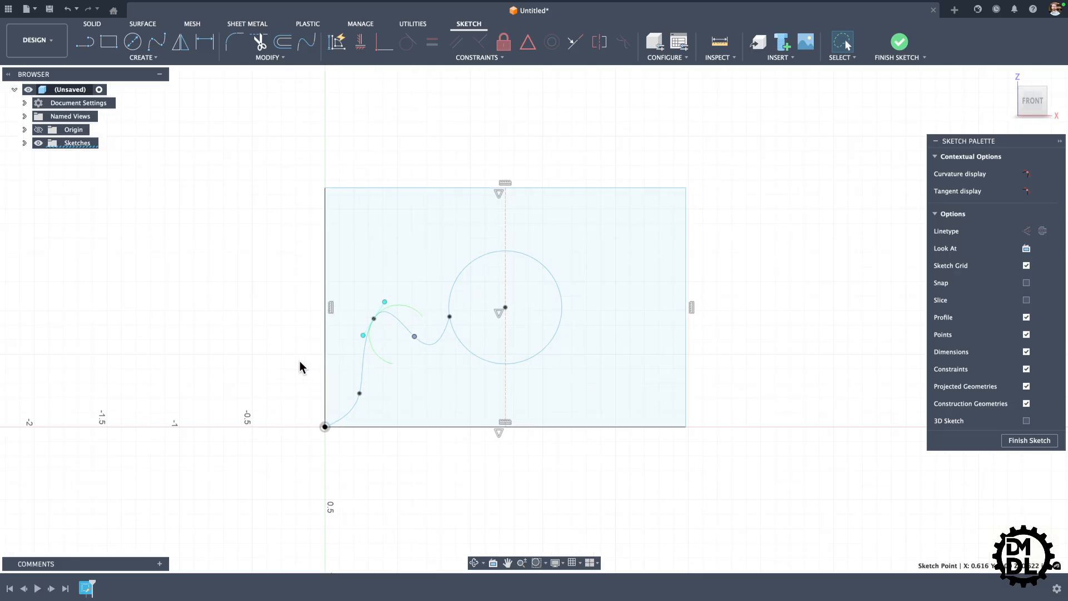
{"action": "scroll", "coordinate": [299, 361], "scroll_direction": "down", "scroll_amount": 1}
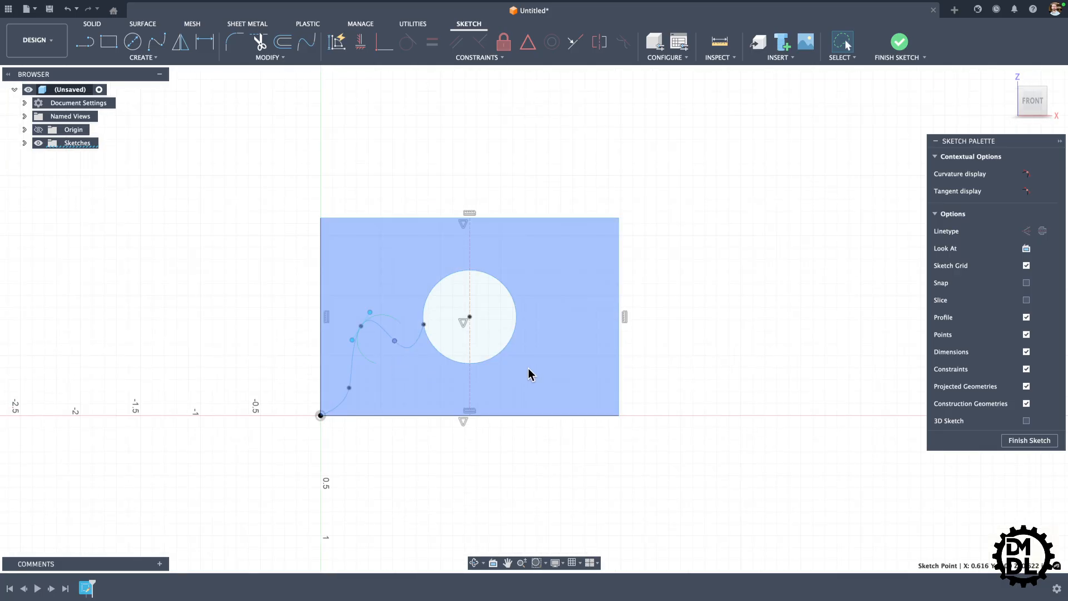
{"action": "key", "text": "e"}
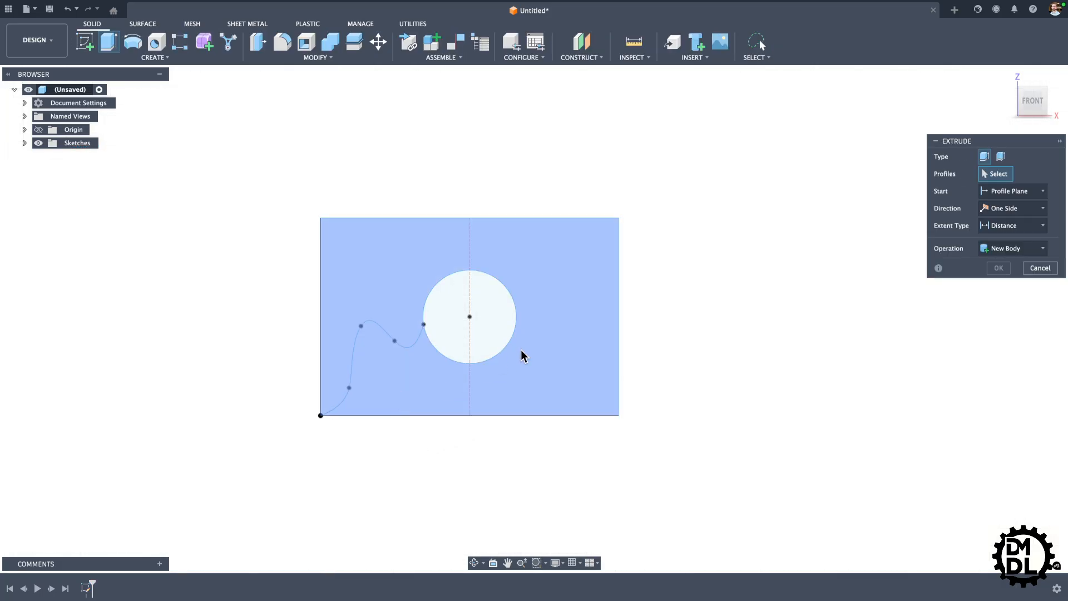
{"action": "middle_click_drag", "start_coordinate": [752, 298], "coordinate": [715, 312], "text": "shift"}
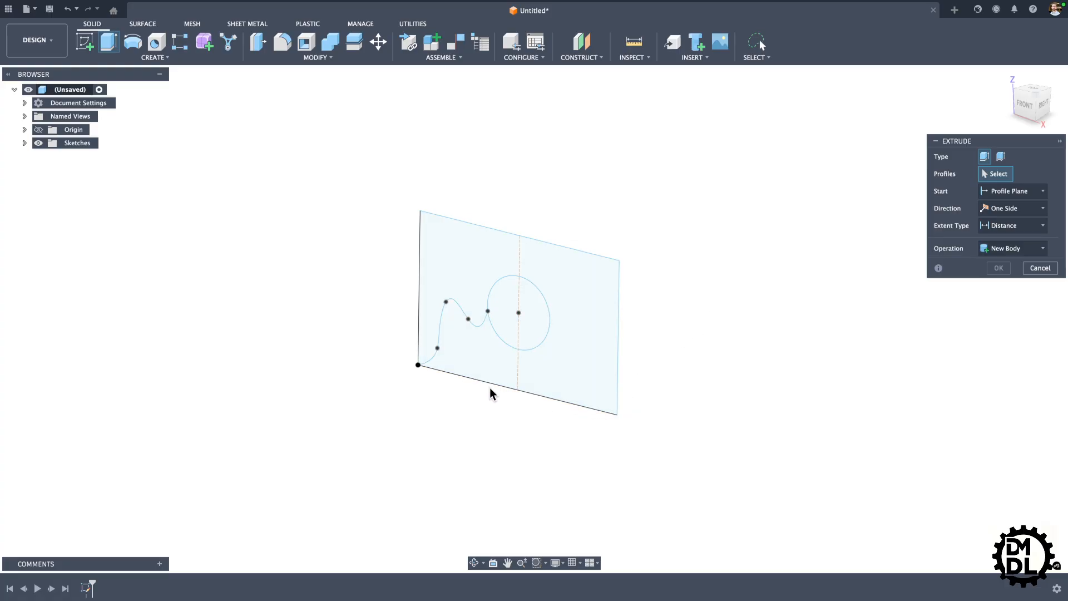
{"action": "left_click", "coordinate": [477, 362]}
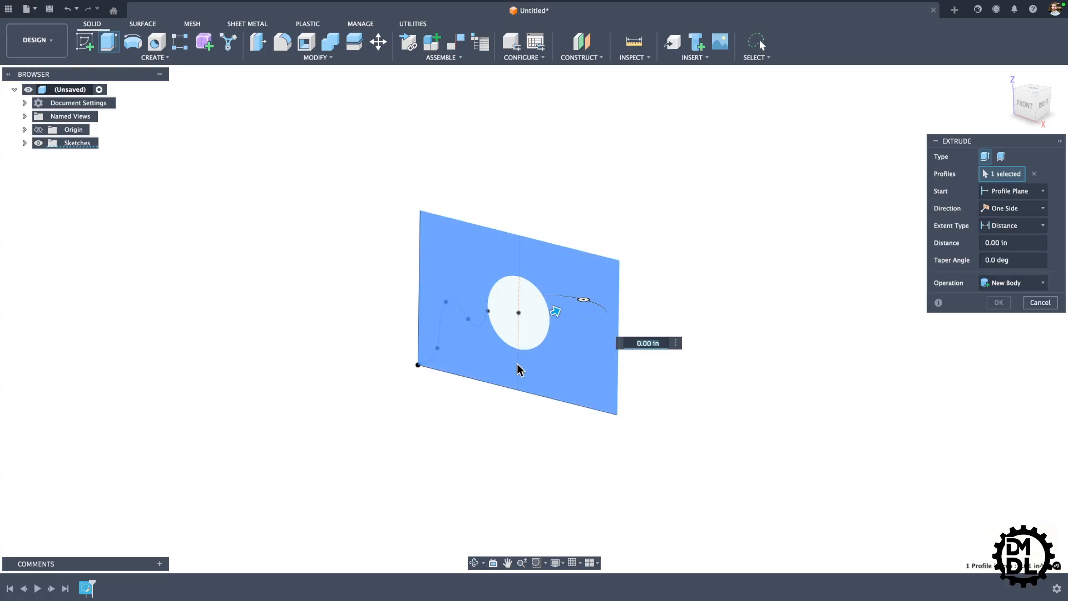
{"action": "double_click", "coordinate": [544, 360]}
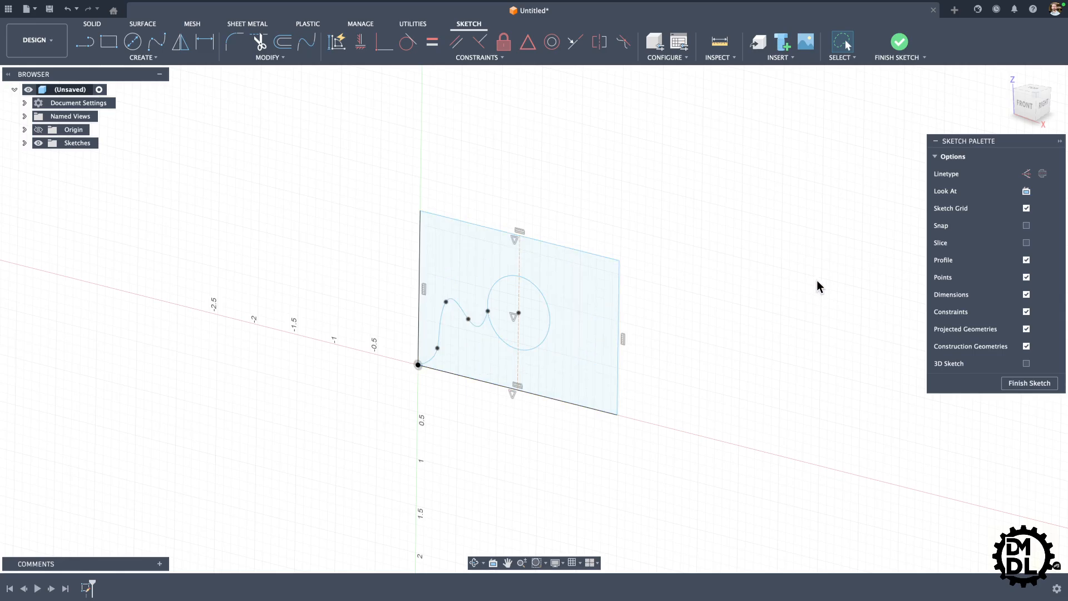
Step: Sketch a line from the circle's center to the rectangle's right edge
{"action": "left_click", "coordinate": [87, 43]}
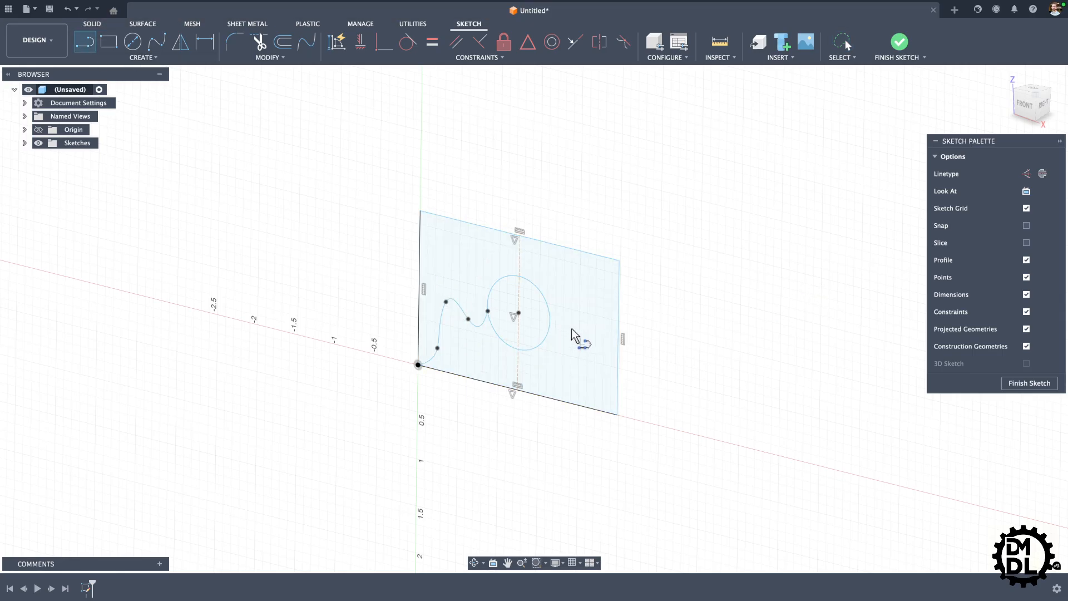
{"action": "left_click", "coordinate": [518, 312]}
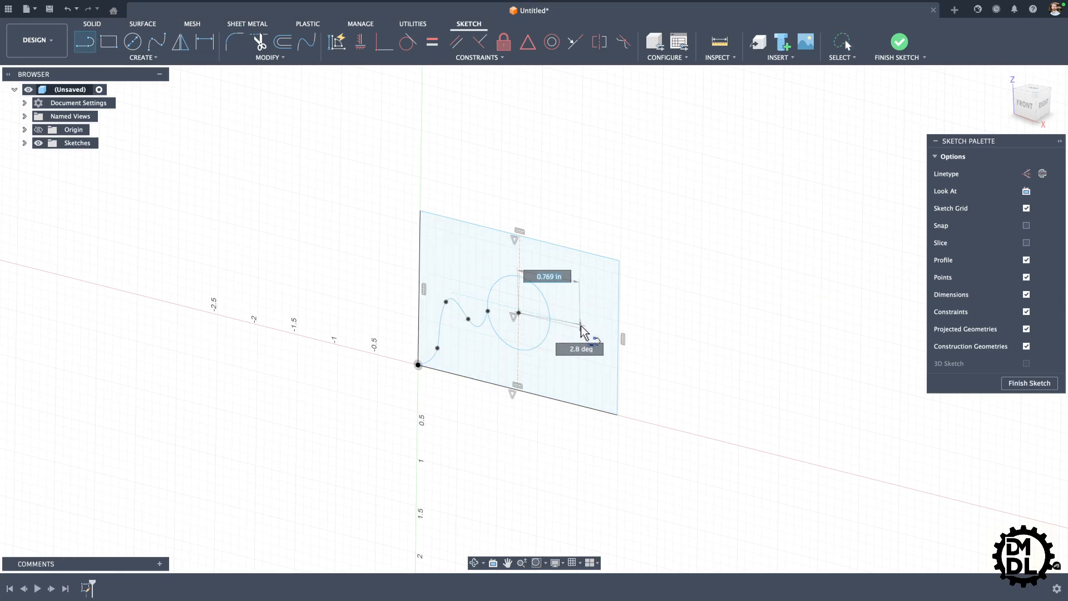
{"action": "double_click", "coordinate": [618, 333]}
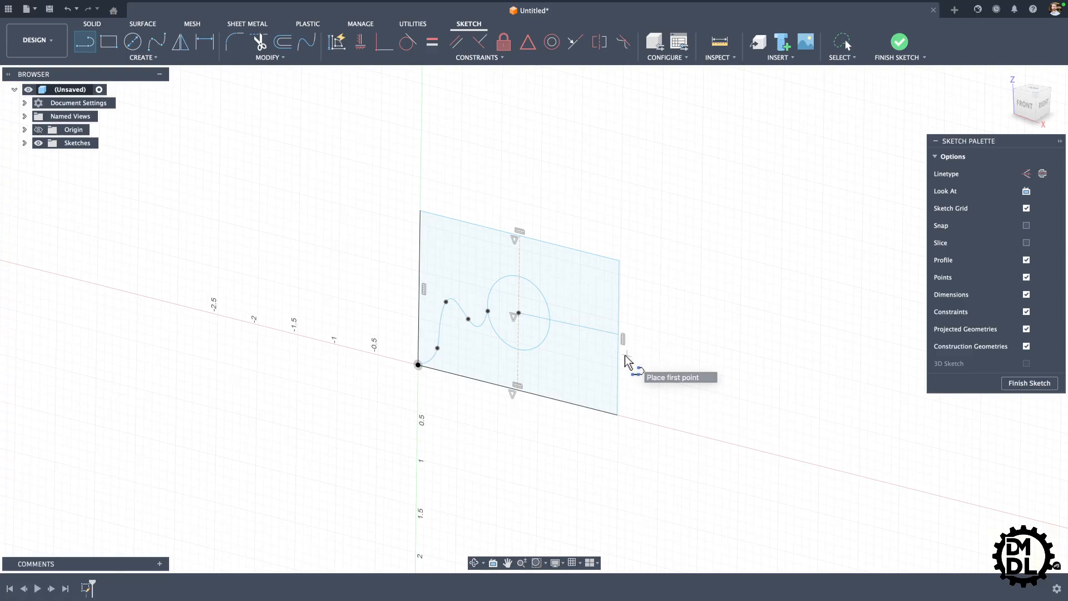
Step: Try extruding the profile below the spline and line as a new body by about -0.70 in, and back out to the sketch
{"action": "key", "text": "e"}
{"action": "left_click", "coordinate": [589, 384]}
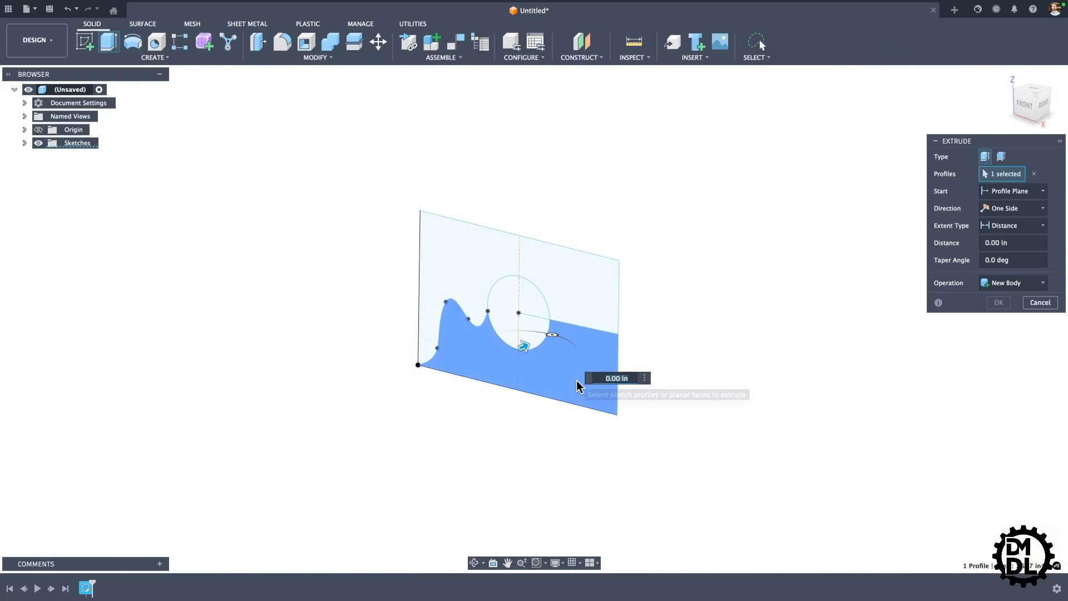
{"action": "left_click_drag", "start_coordinate": [524, 351], "coordinate": [482, 368]}
{"action": "middle_click_drag", "start_coordinate": [461, 381], "coordinate": [388, 401], "text": "shift"}
{"action": "key", "text": "Escape"}
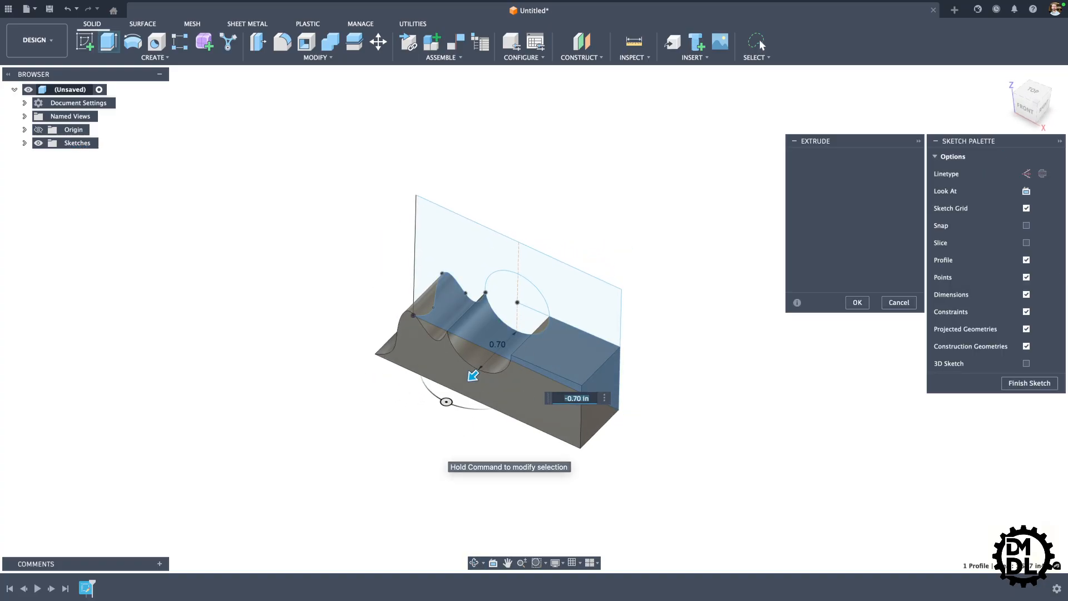
Step: Delete all the sketch geometry, including the rectangle, circle, spline and lines, with the sketch in front view
{"action": "mouse_move", "coordinate": [537, 388]}
{"action": "middle_mouse_down", "text": "shift"}
{"action": "mouse_move", "coordinate": [555, 353]}
{"action": "mouse_move", "coordinate": [525, 348]}
{"action": "middle_mouse_up", "text": "shift"}
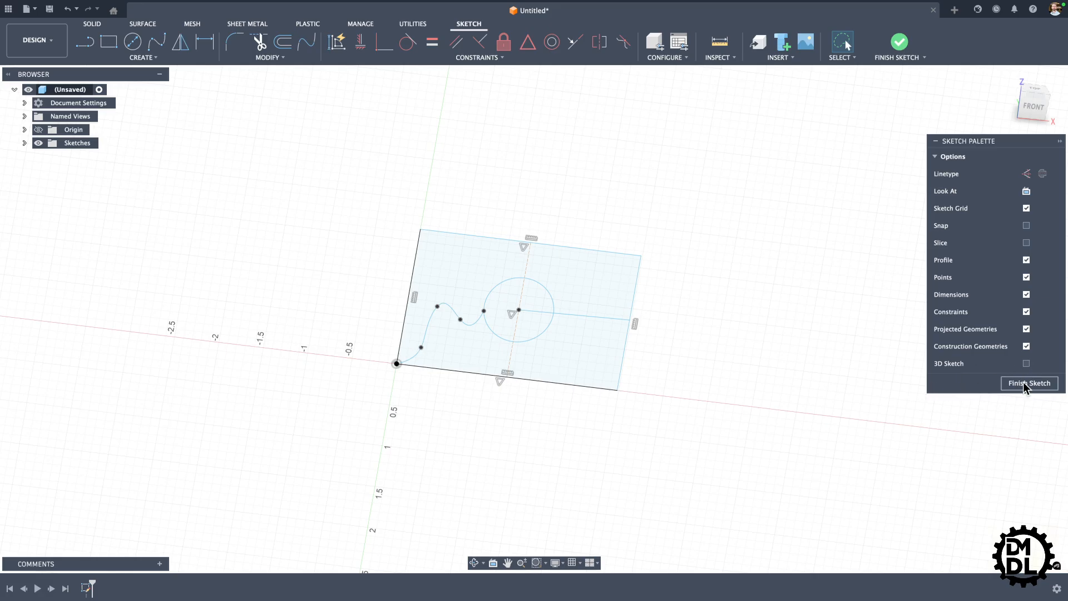
{"action": "scroll", "coordinate": [633, 416], "scroll_direction": "up", "scroll_amount": 2}
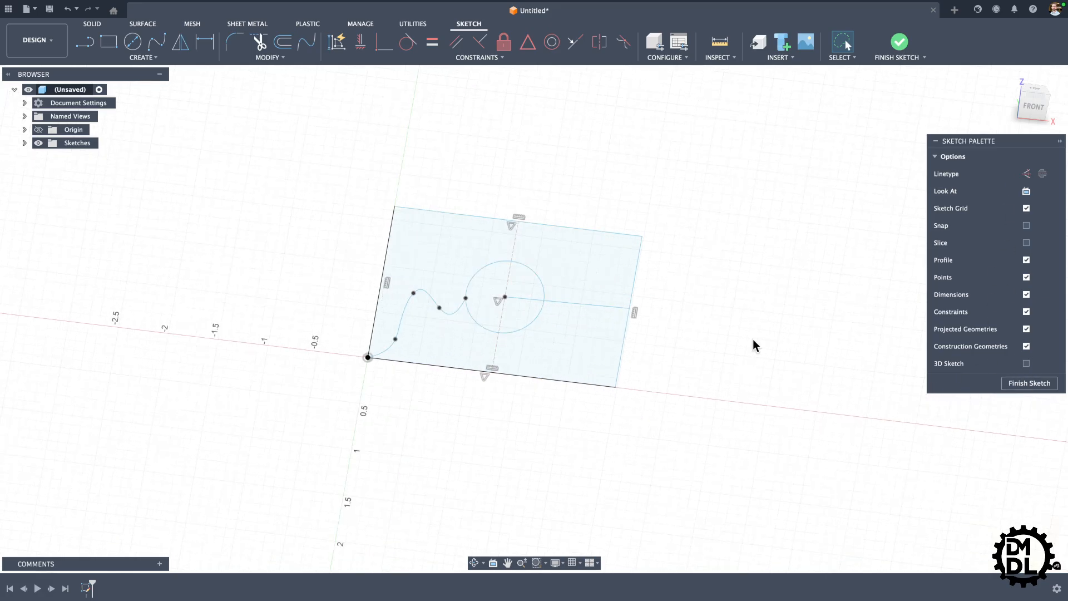
{"action": "left_click", "coordinate": [1036, 111]}
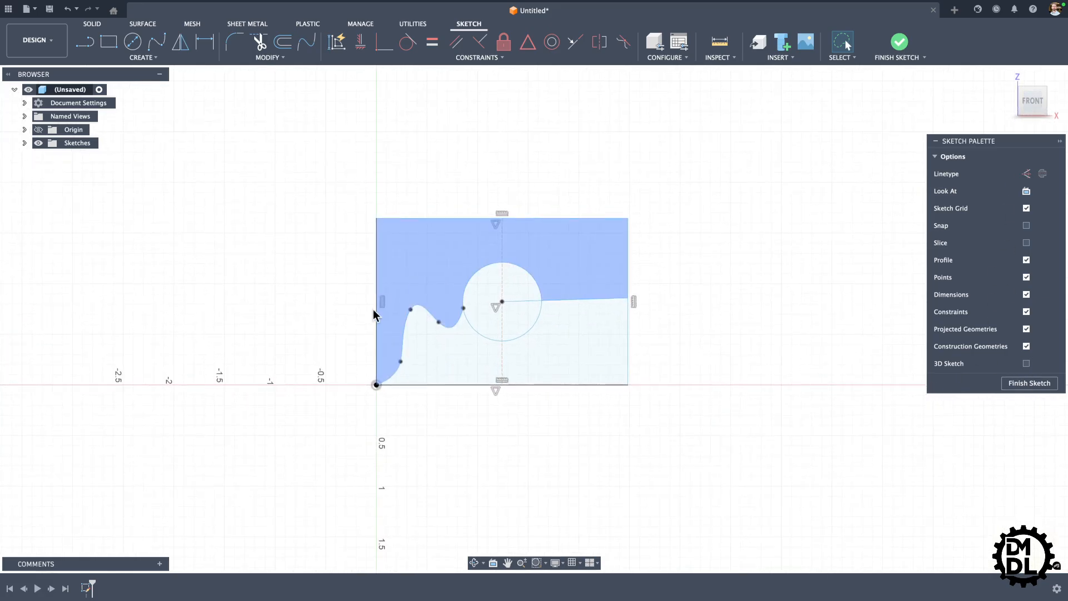
{"action": "scroll", "coordinate": [212, 348], "scroll_direction": "down", "scroll_amount": 2}
{"action": "scroll", "coordinate": [528, 300], "scroll_direction": "up", "scroll_amount": 3}
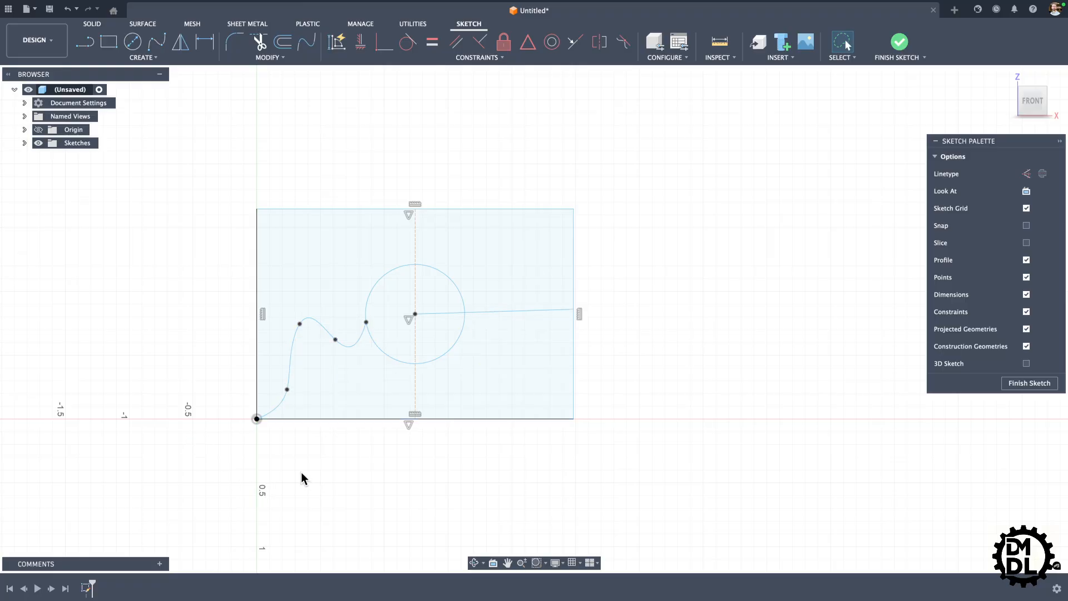
{"action": "scroll", "coordinate": [291, 466], "scroll_direction": "up", "scroll_amount": 2}
{"action": "scroll", "coordinate": [289, 467], "scroll_direction": "down", "scroll_amount": 4}
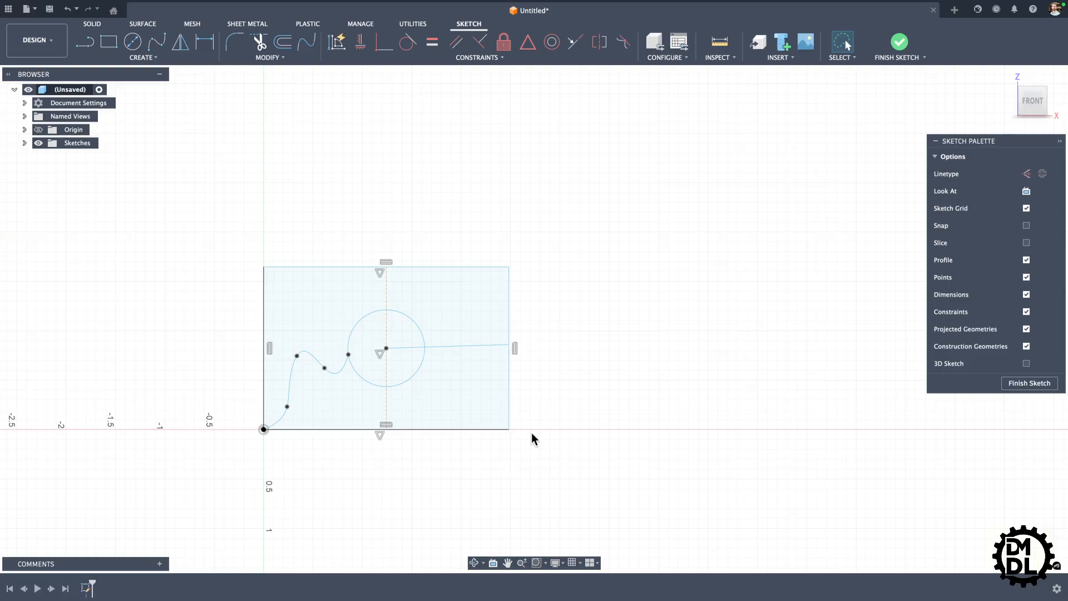
{"action": "scroll", "coordinate": [545, 395], "scroll_direction": "down", "scroll_amount": 3}
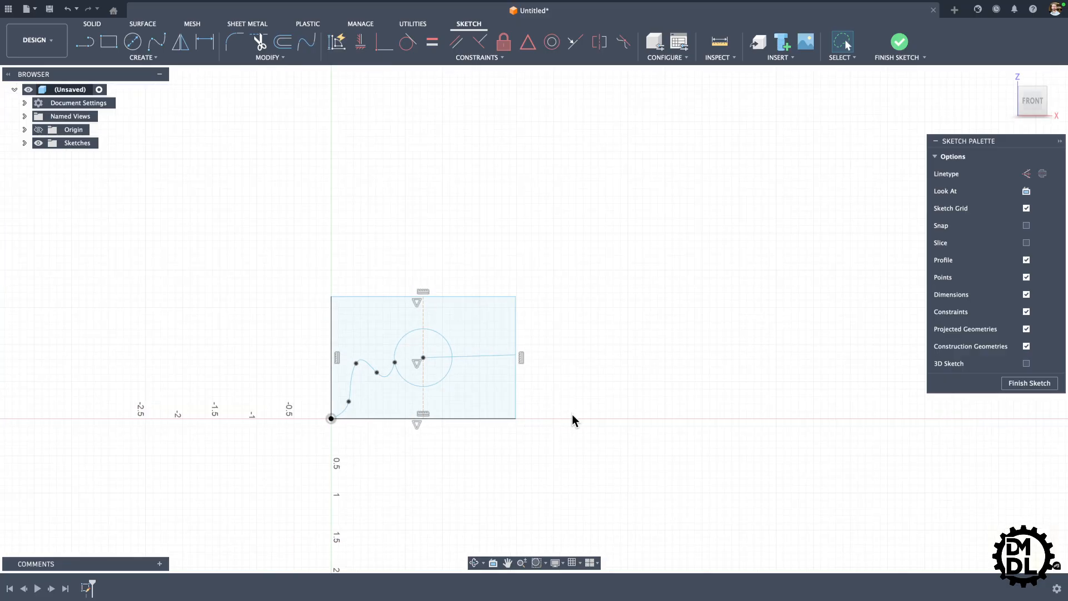
{"action": "scroll", "coordinate": [317, 214], "scroll_direction": "down", "scroll_amount": 2}
{"action": "scroll", "coordinate": [495, 417], "scroll_direction": "up", "scroll_amount": 4}
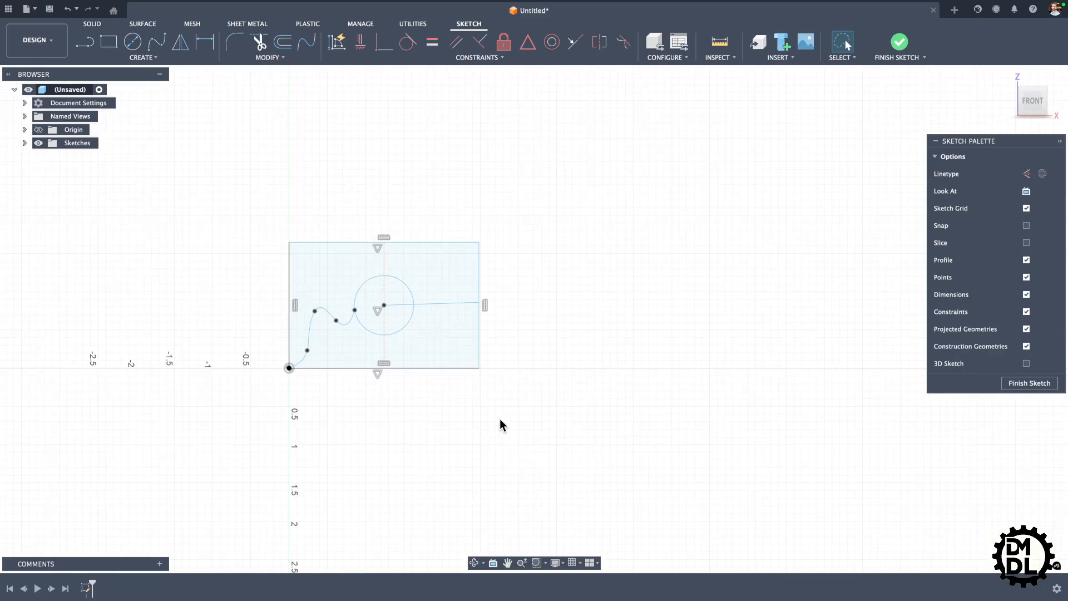
{"action": "mouse_move", "coordinate": [202, 148]}
{"action": "left_mouse_down"}
{"action": "mouse_move", "coordinate": [594, 312]}
{"action": "mouse_move", "coordinate": [262, 463]}
{"action": "mouse_move", "coordinate": [207, 159]}
{"action": "mouse_move", "coordinate": [396, 162]}
{"action": "mouse_move", "coordinate": [483, 425]}
{"action": "mouse_move", "coordinate": [216, 449]}
{"action": "left_mouse_up"}
{"action": "key", "text": "Delete"}
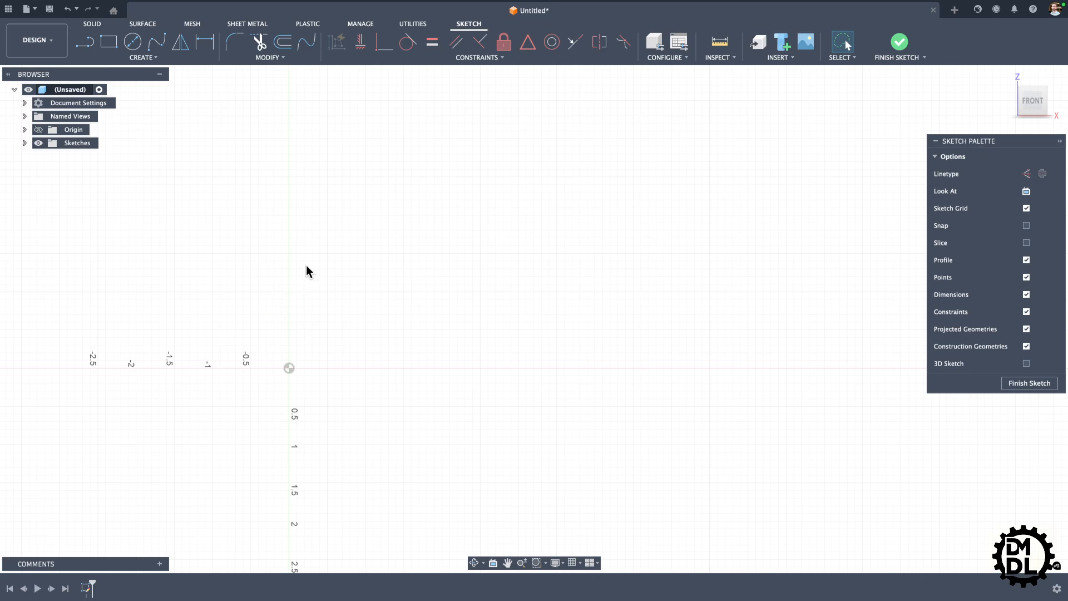
Step: Draw two construction lines from the origin: a vertical one upward about 1.45 in and a horizontal one to the left about 1.26 in
{"action": "scroll", "coordinate": [490, 406], "scroll_direction": "down", "scroll_amount": 2}
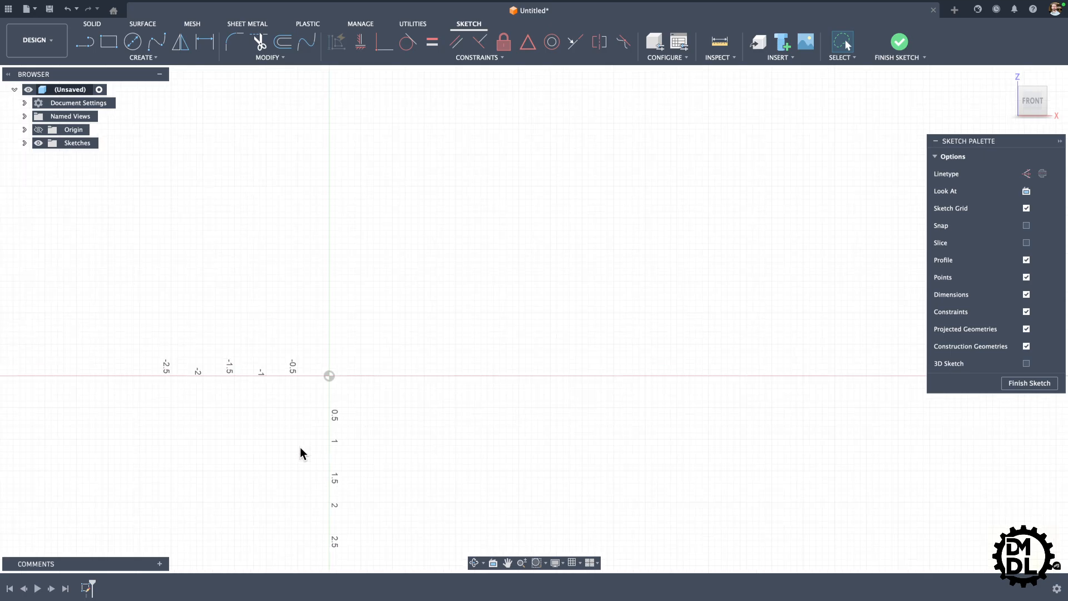
{"action": "scroll", "coordinate": [278, 455], "scroll_direction": "up", "scroll_amount": 3}
{"action": "scroll", "coordinate": [278, 463], "scroll_direction": "up", "scroll_amount": 1}
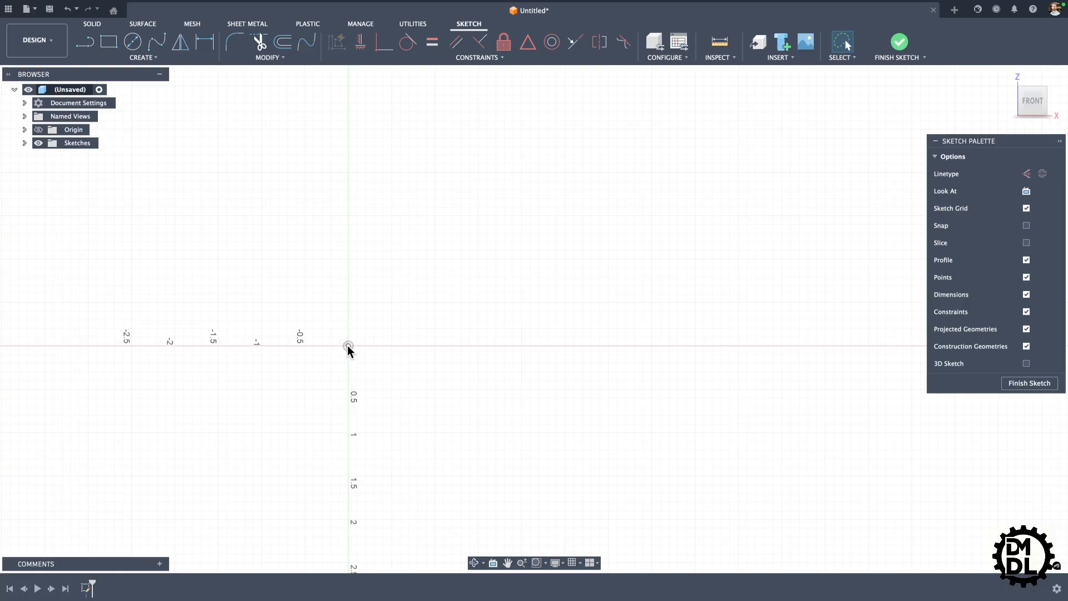
{"action": "key", "text": "l"}
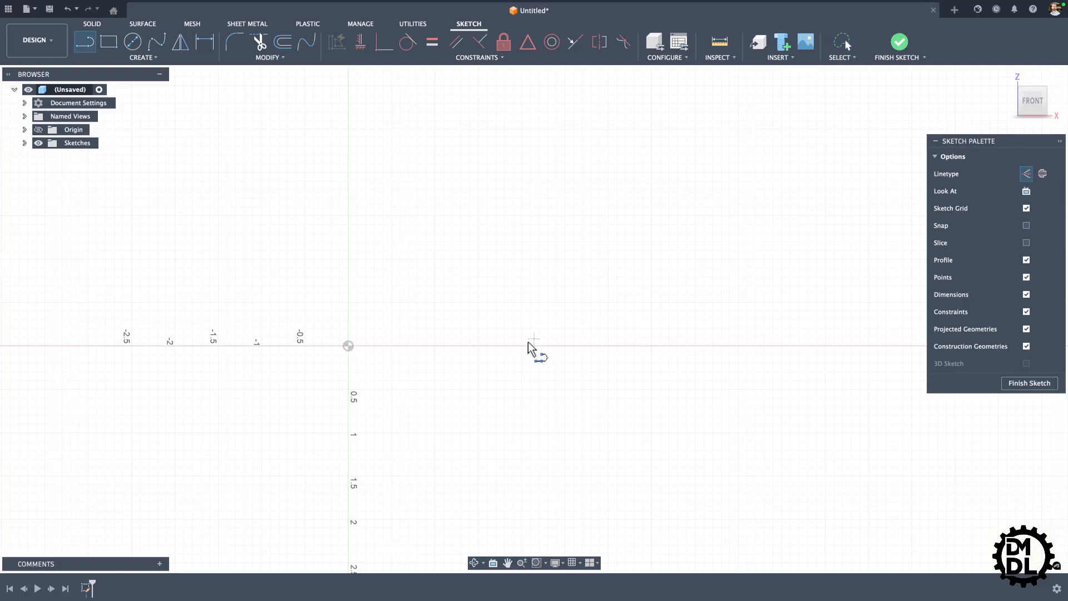
{"action": "left_click", "coordinate": [348, 345]}
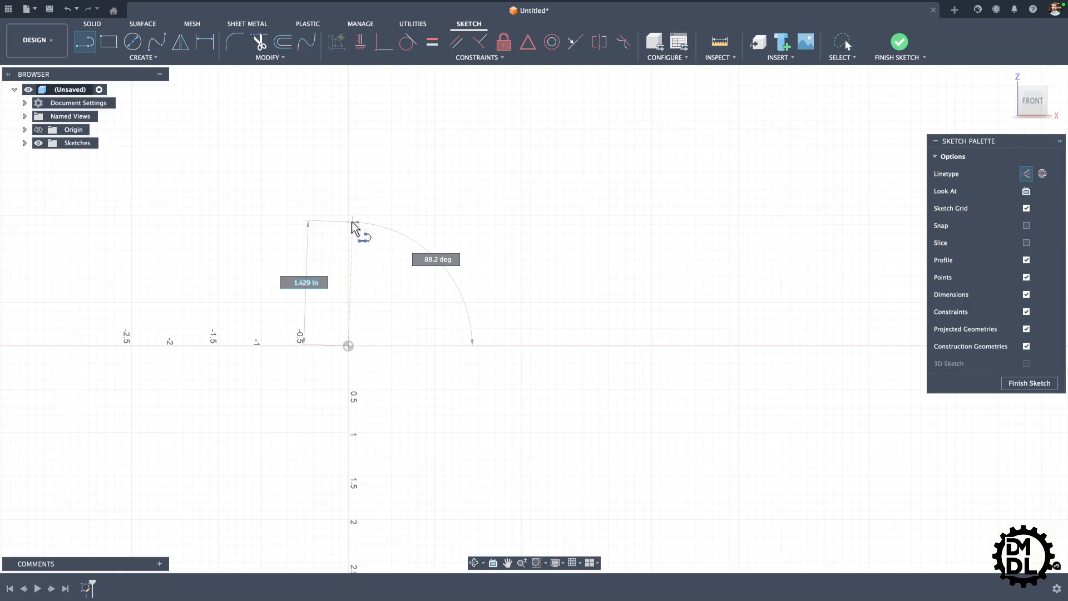
{"action": "left_click", "coordinate": [348, 218]}
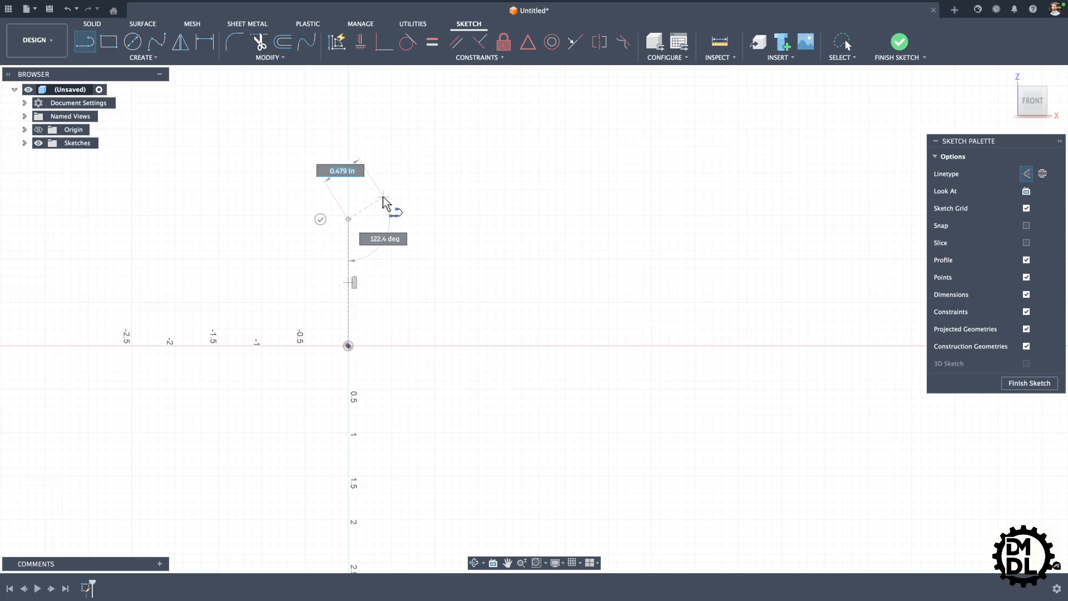
{"action": "left_click", "coordinate": [320, 219]}
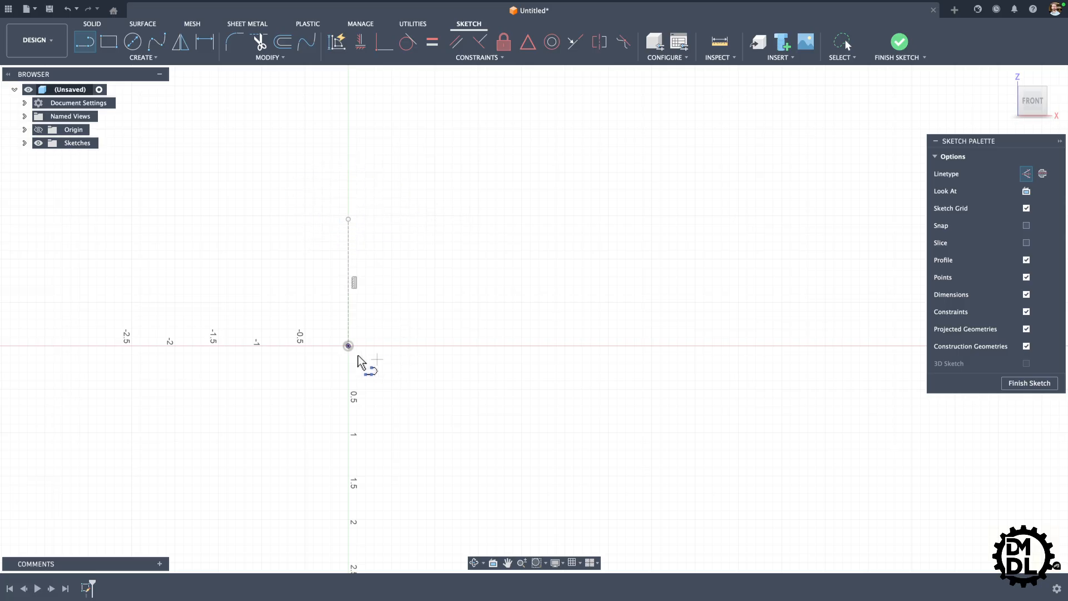
{"action": "left_click", "coordinate": [348, 345]}
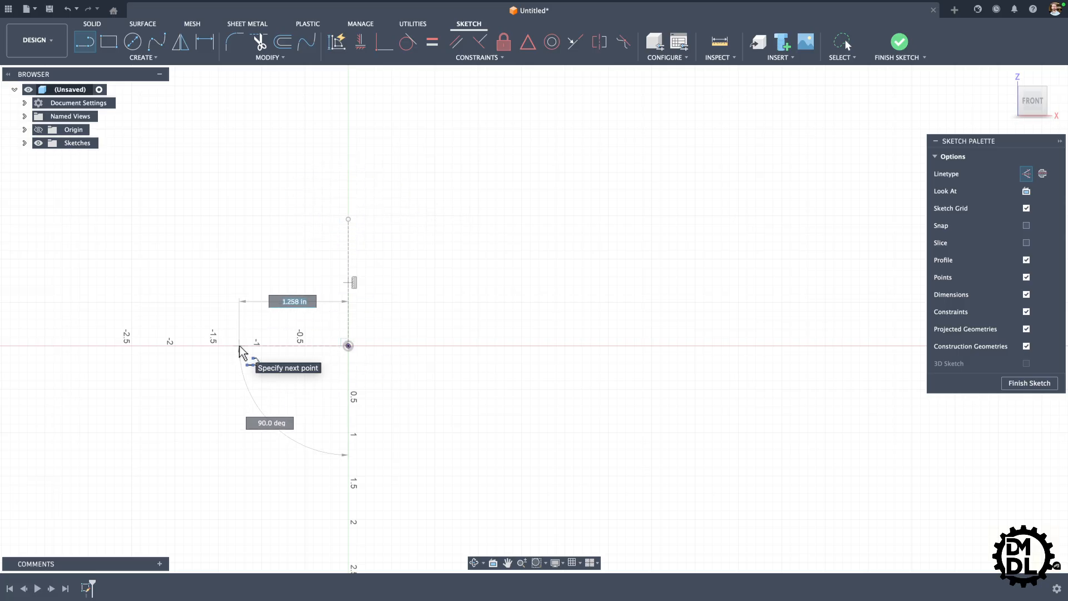
{"action": "left_click", "coordinate": [239, 345]}
{"action": "key", "text": "Escape"}
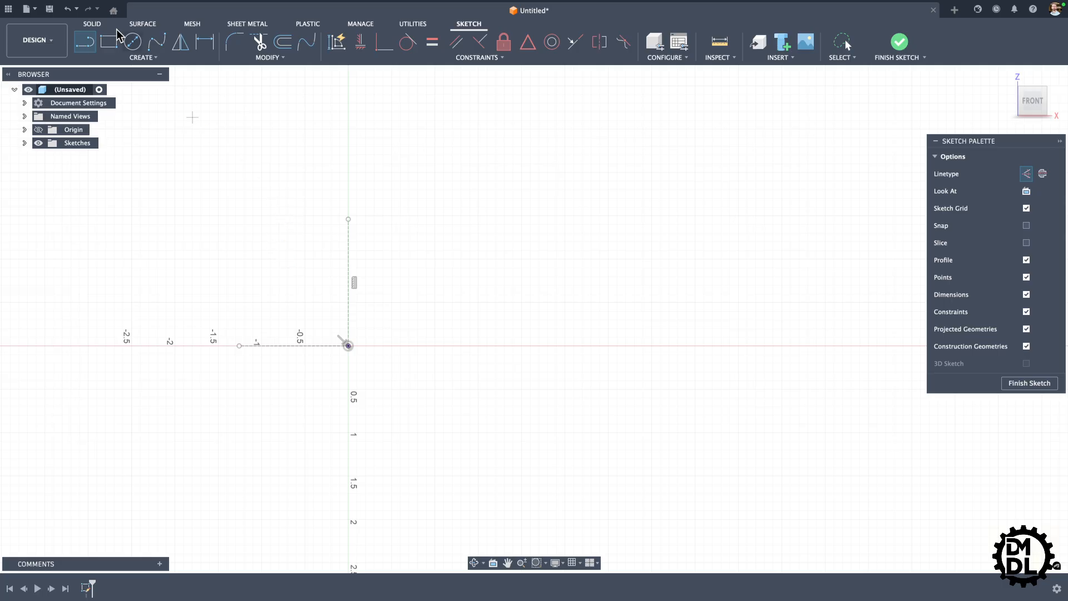
Step: Switch off the construction linetype and sketch a circle about 0.86 in in diameter above the horizontal line, left of the vertical line
{"action": "left_click", "coordinate": [133, 41]}
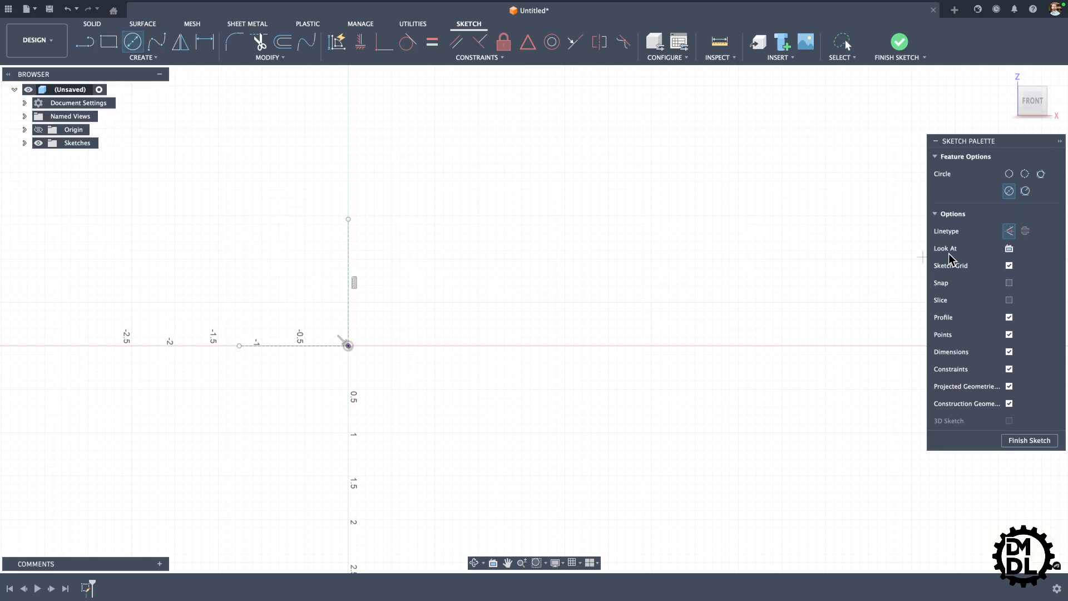
{"action": "left_click", "coordinate": [1009, 231]}
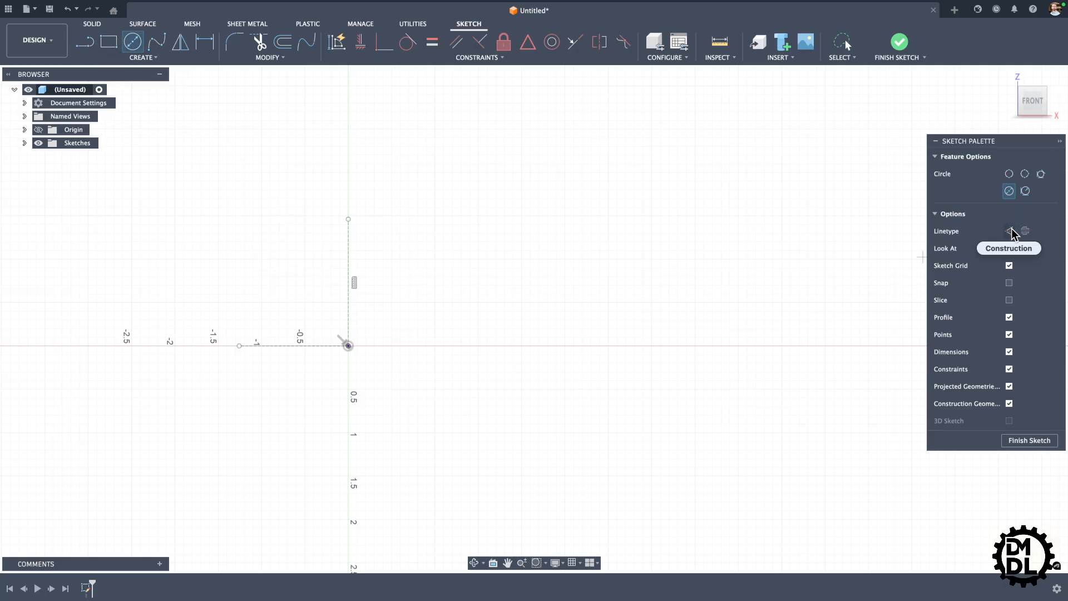
{"action": "left_click", "coordinate": [280, 260]}
{"action": "left_click", "coordinate": [306, 287]}
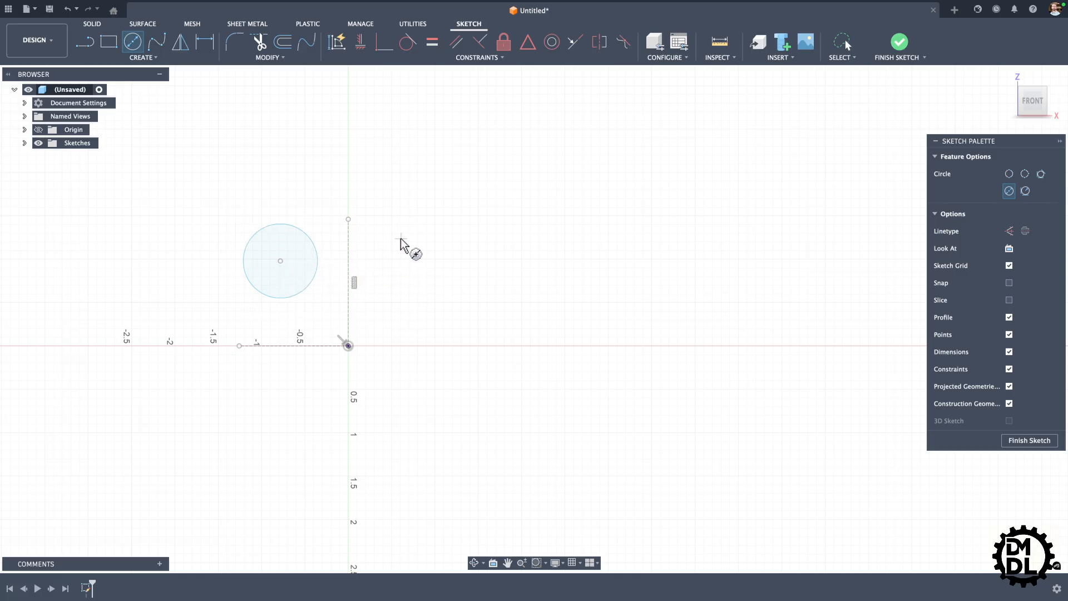
{"action": "key", "text": "Escape"}
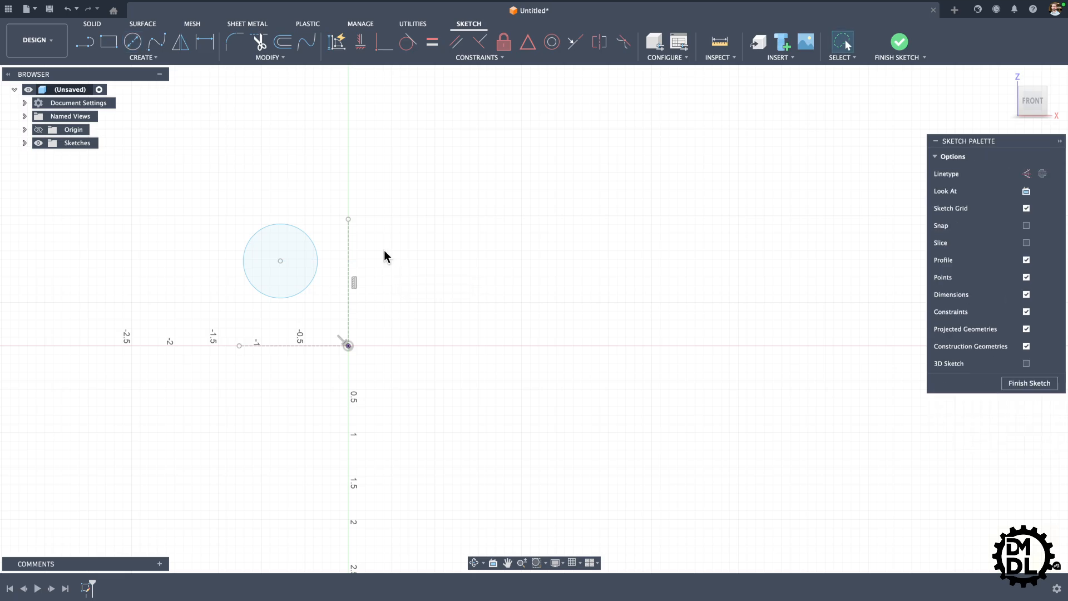
Step: Mirror the circle across the vertical construction line
{"action": "left_click", "coordinate": [183, 47]}
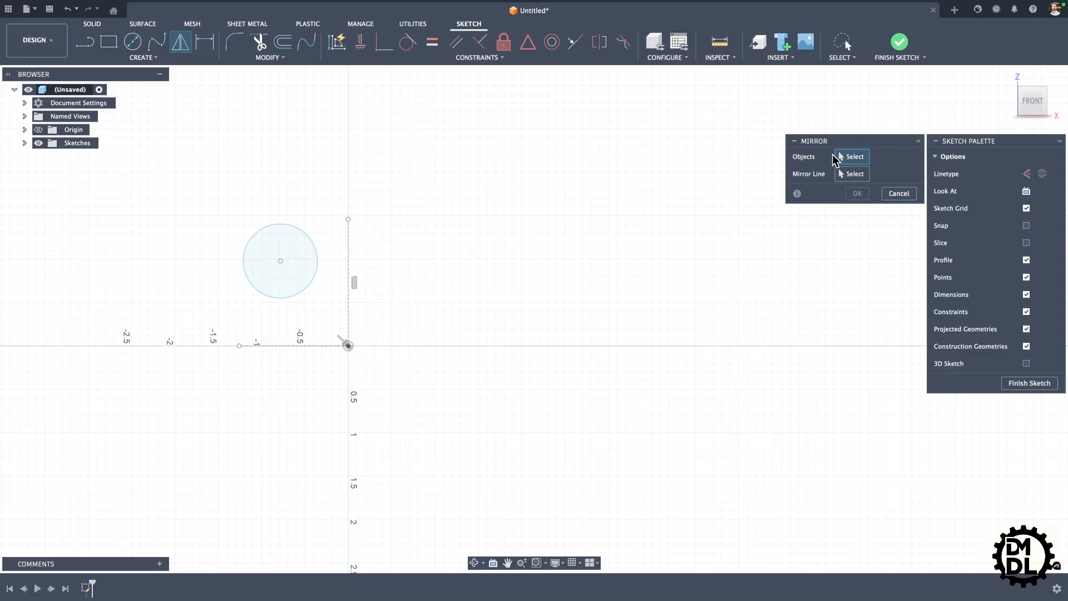
{"action": "left_click", "coordinate": [305, 292]}
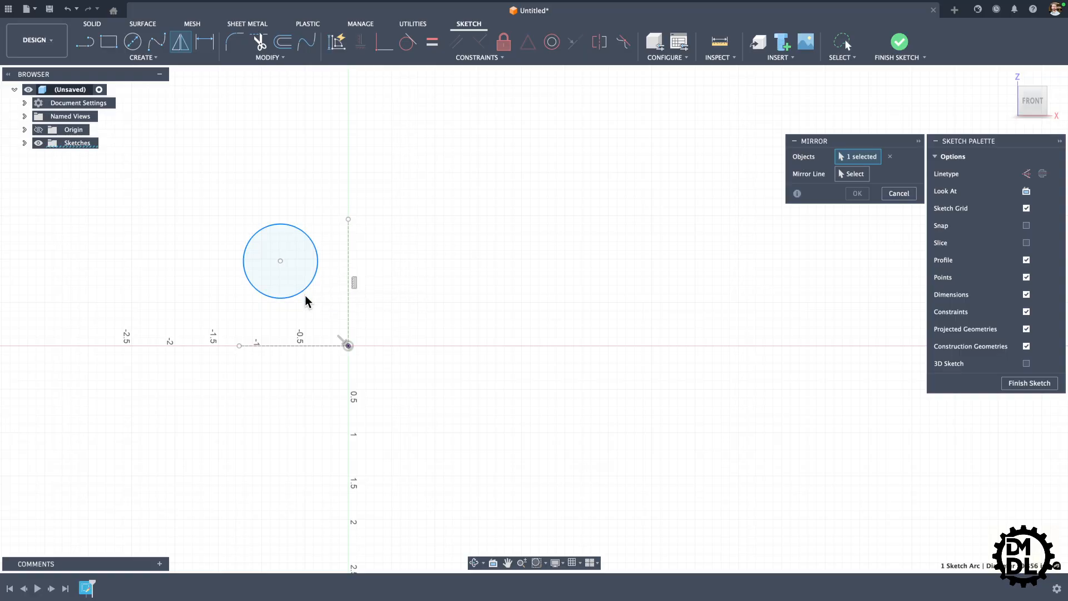
{"action": "left_click", "coordinate": [850, 174]}
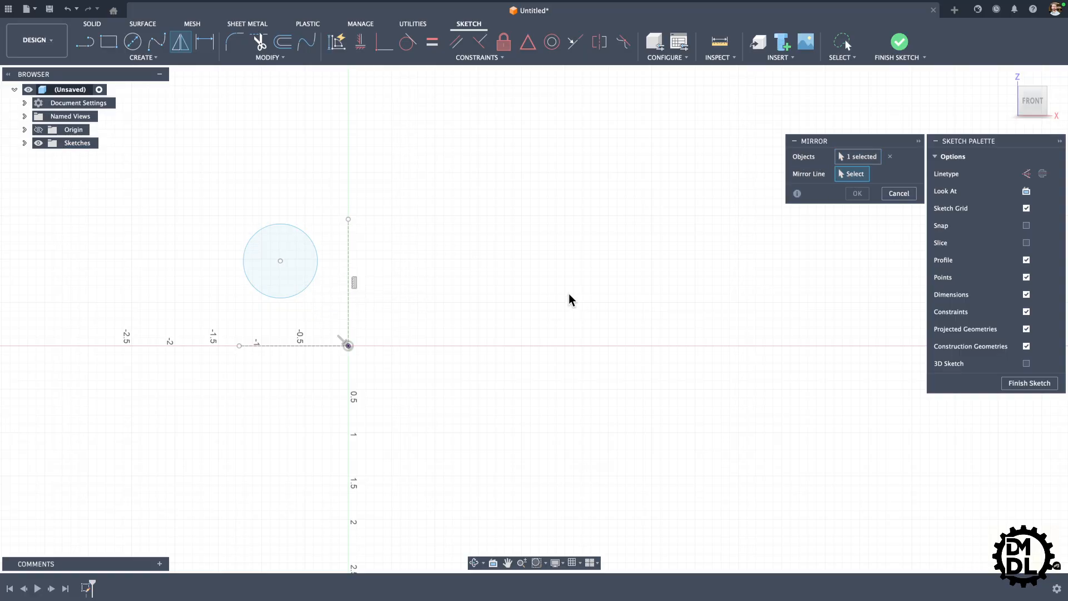
{"action": "left_click", "coordinate": [349, 266]}
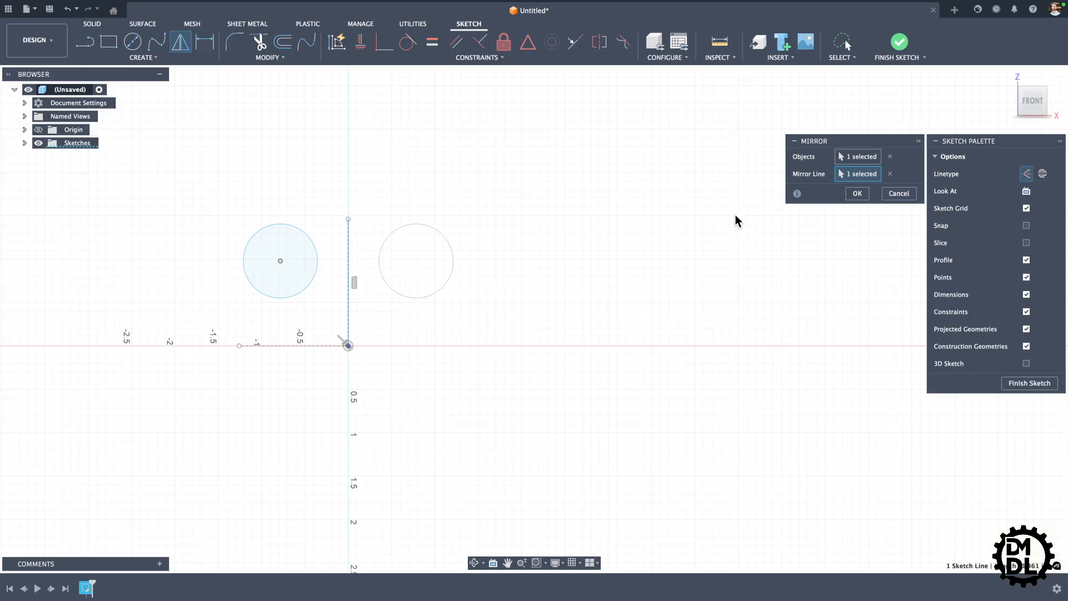
{"action": "left_click", "coordinate": [857, 194]}
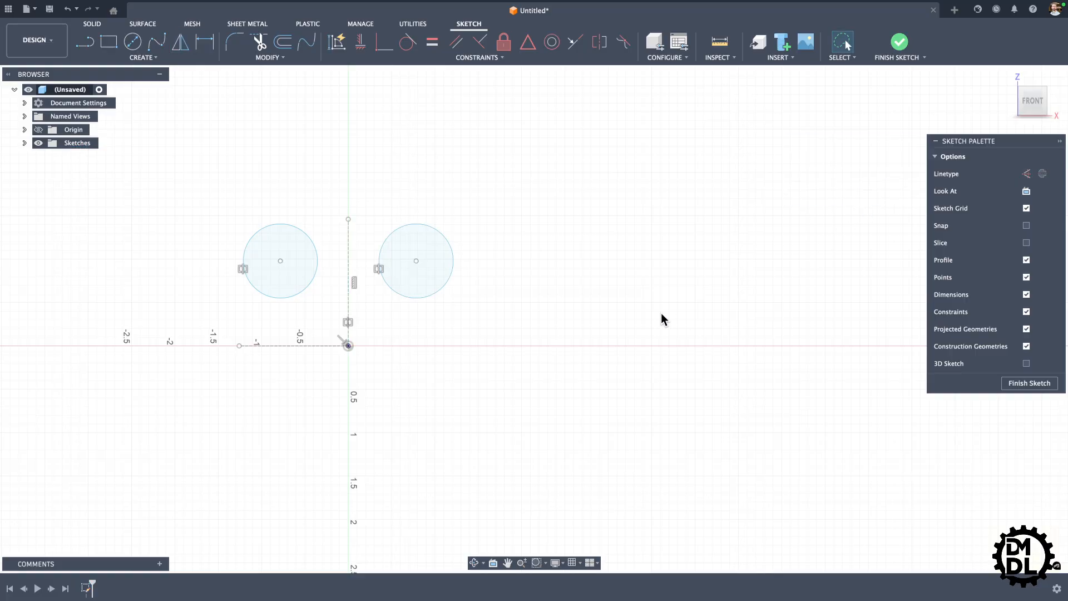
Step: Mirror both circles across the horizontal construction line
{"action": "left_click", "coordinate": [180, 44]}
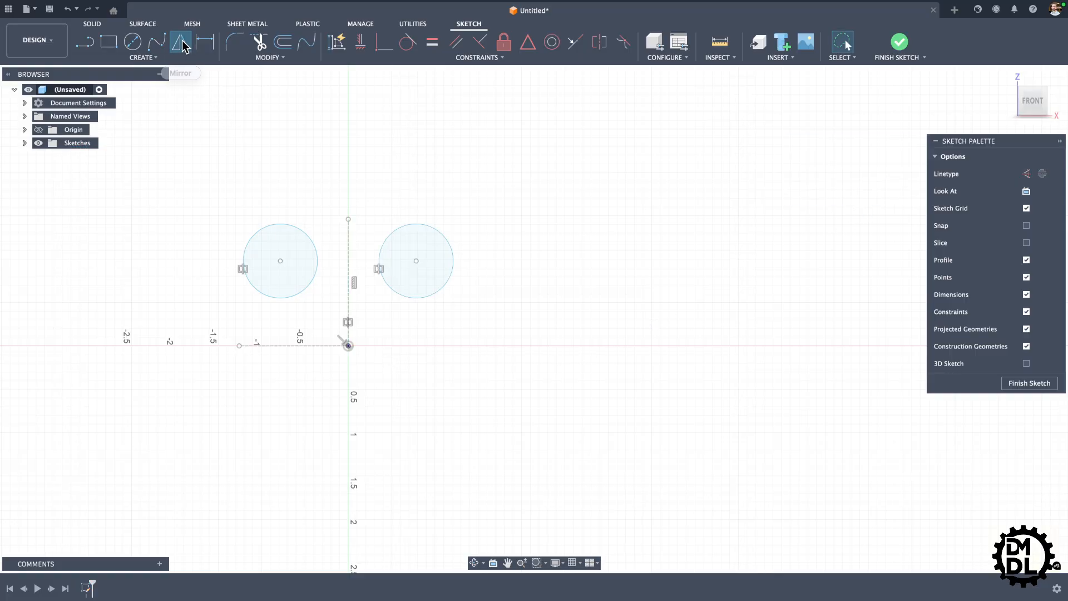
{"action": "left_click", "coordinate": [302, 290]}
{"action": "left_click", "coordinate": [429, 295]}
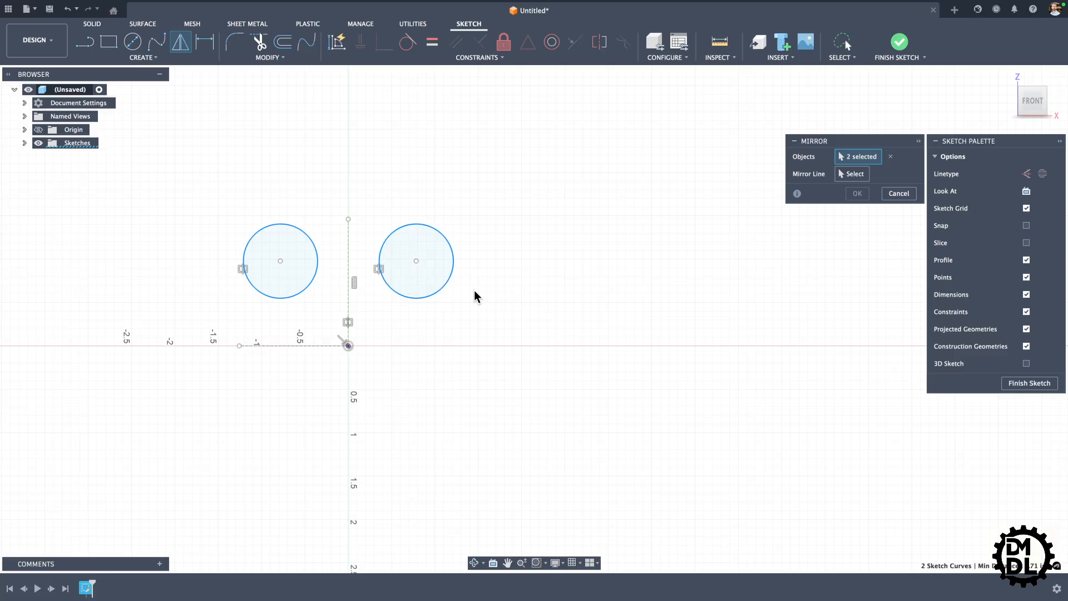
{"action": "left_click", "coordinate": [855, 178]}
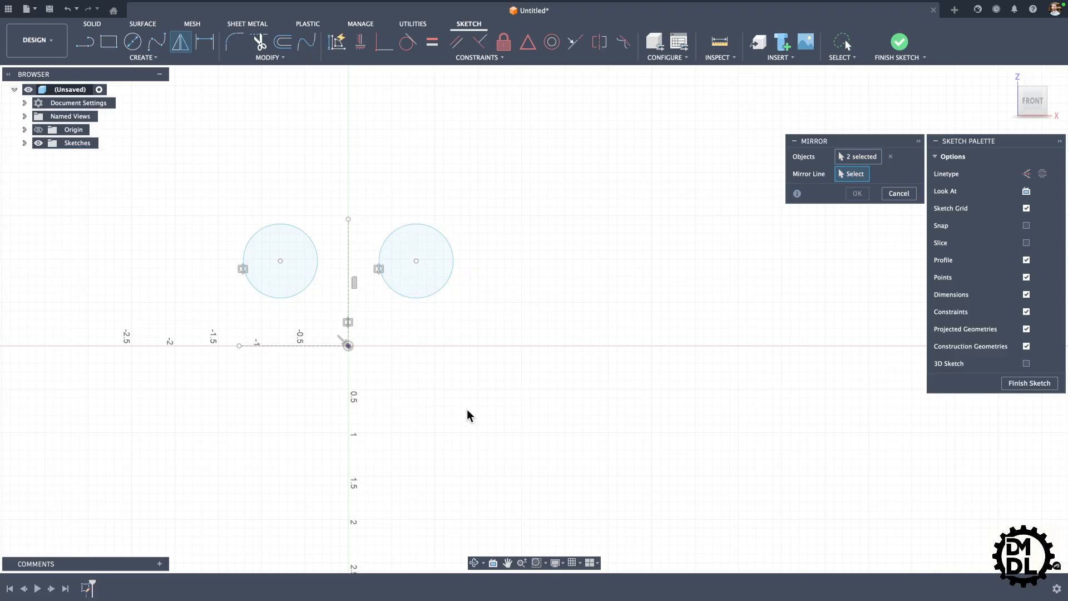
{"action": "left_click", "coordinate": [318, 346]}
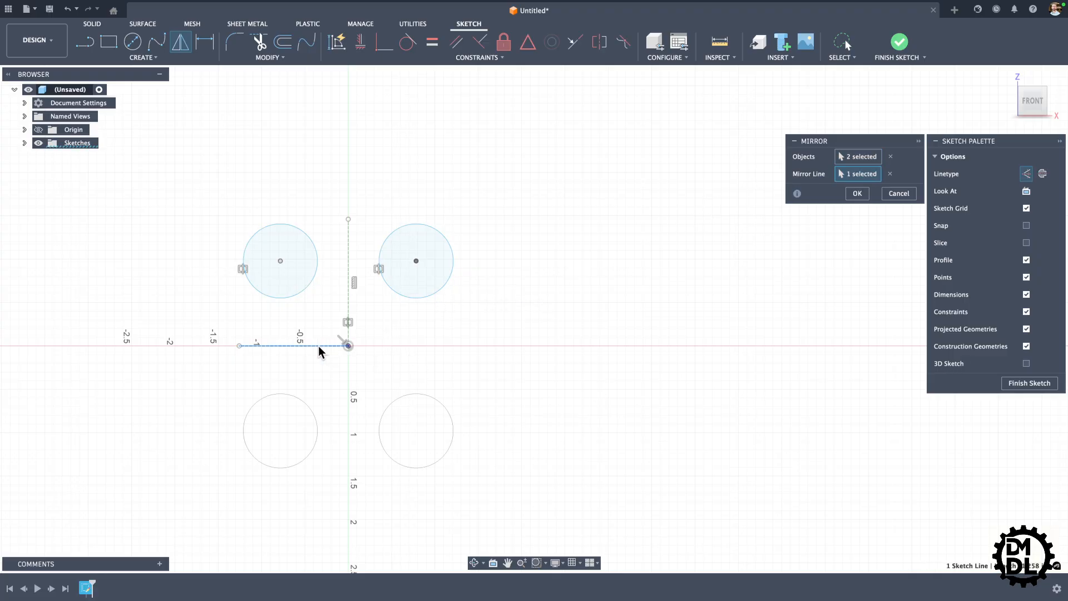
{"action": "left_click", "coordinate": [857, 194]}
Step: Dimension the original upper-left circle with a diameter of 0.75 in
{"action": "scroll", "coordinate": [242, 302], "scroll_direction": "down", "scroll_amount": 2}
{"action": "scroll", "coordinate": [440, 306], "scroll_direction": "down", "scroll_amount": 3}
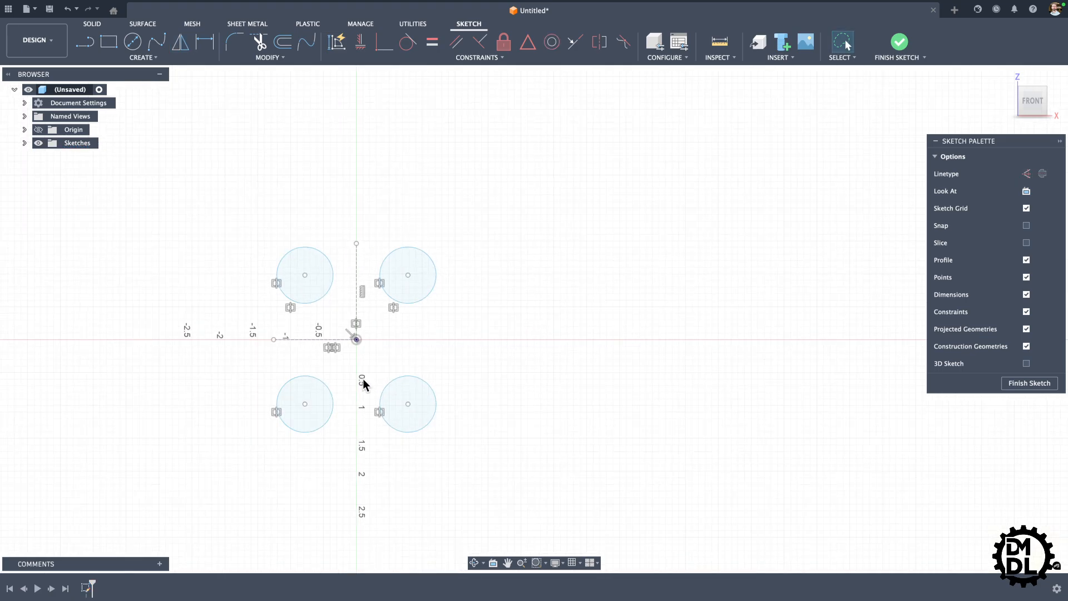
{"action": "scroll", "coordinate": [356, 383], "scroll_direction": "up", "scroll_amount": 2}
{"action": "key", "text": "d"}
{"action": "left_click", "coordinate": [305, 233]}
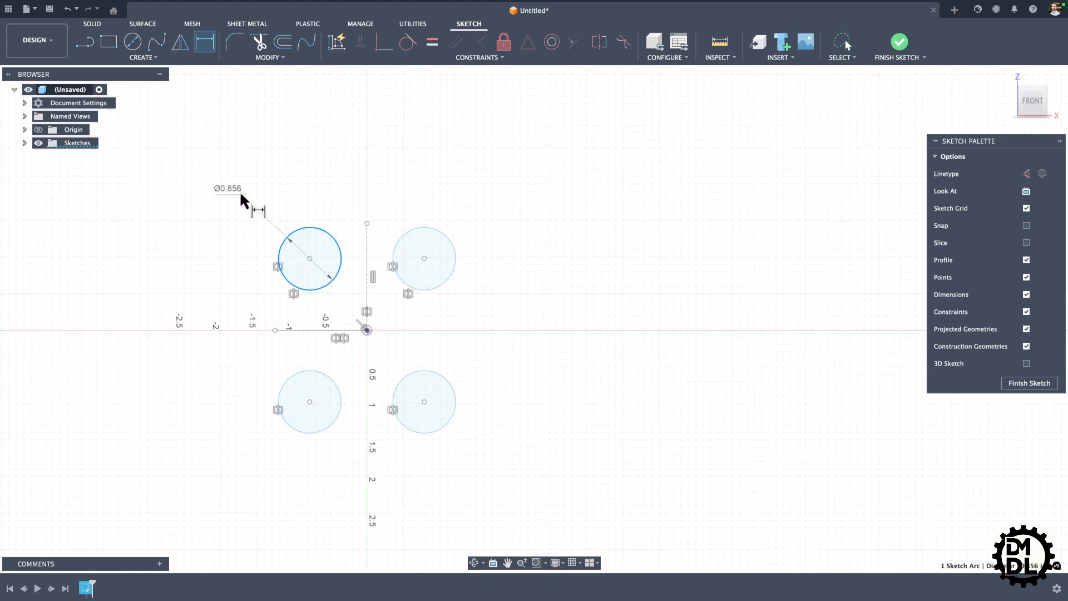
{"action": "left_click", "coordinate": [284, 182]}
{"action": "type", "text": ".7"}
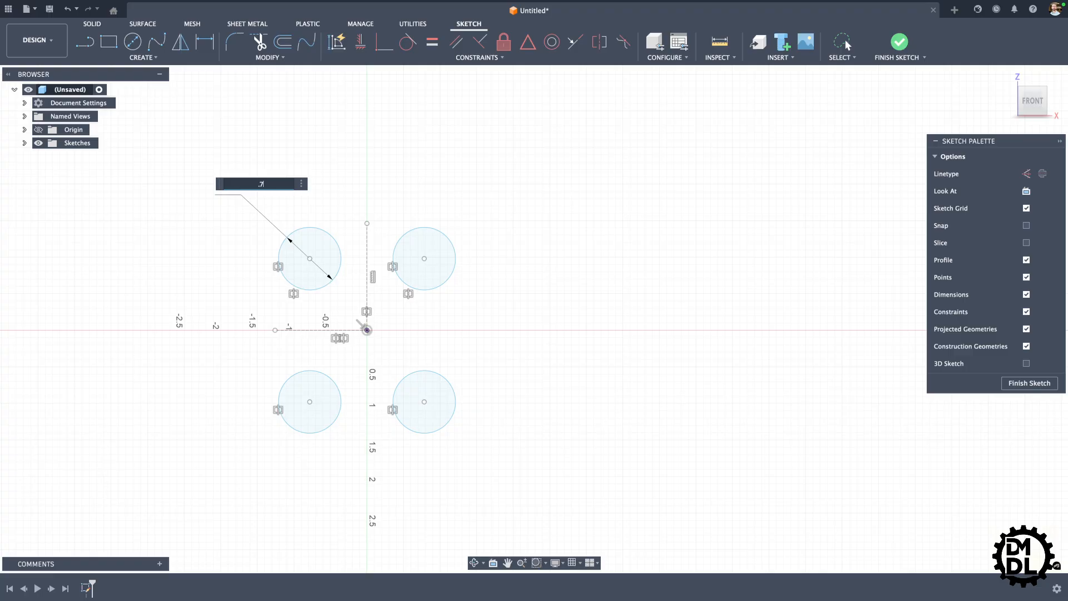
{"action": "type", "text": "5"}
{"action": "key", "text": "Return"}
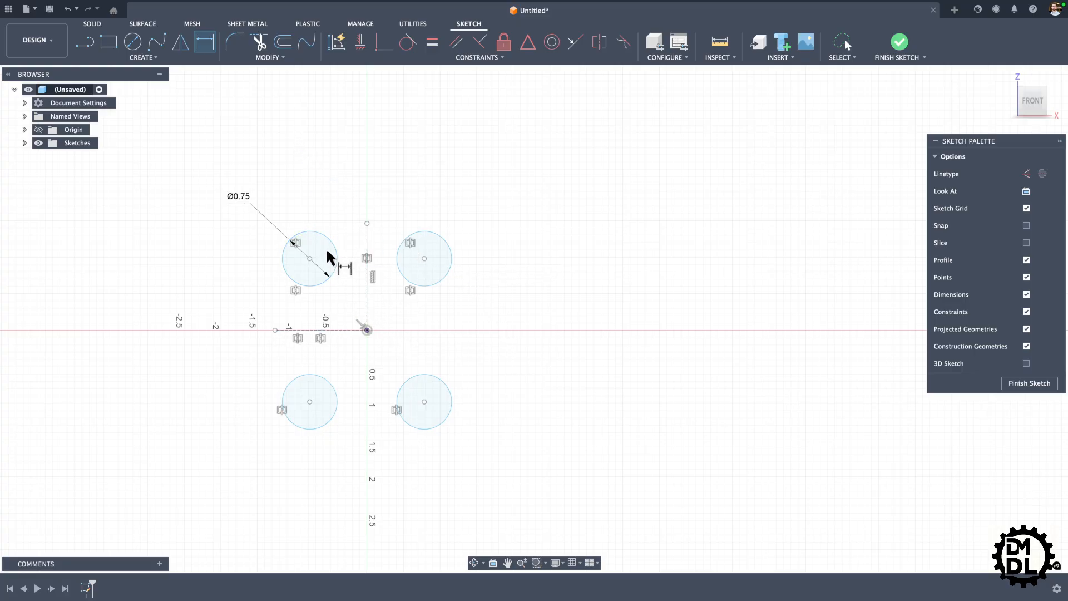
{"action": "key", "text": "Escape"}
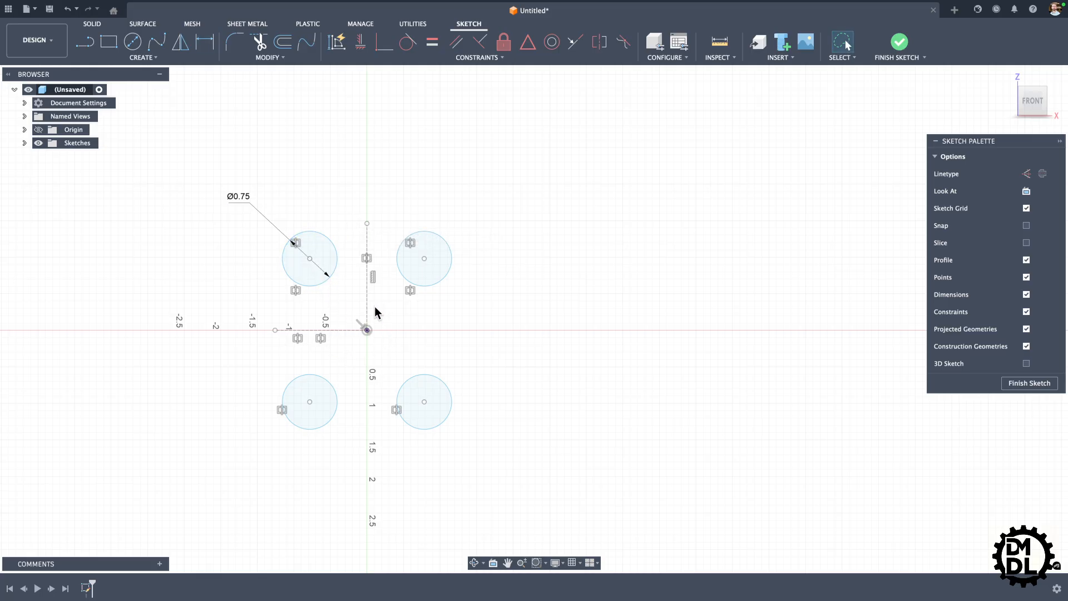
Step: Delete all the sketch geometry, including the four circles, the construction lines and the diameter dimension
{"action": "scroll", "coordinate": [467, 278], "scroll_direction": "down", "scroll_amount": 2}
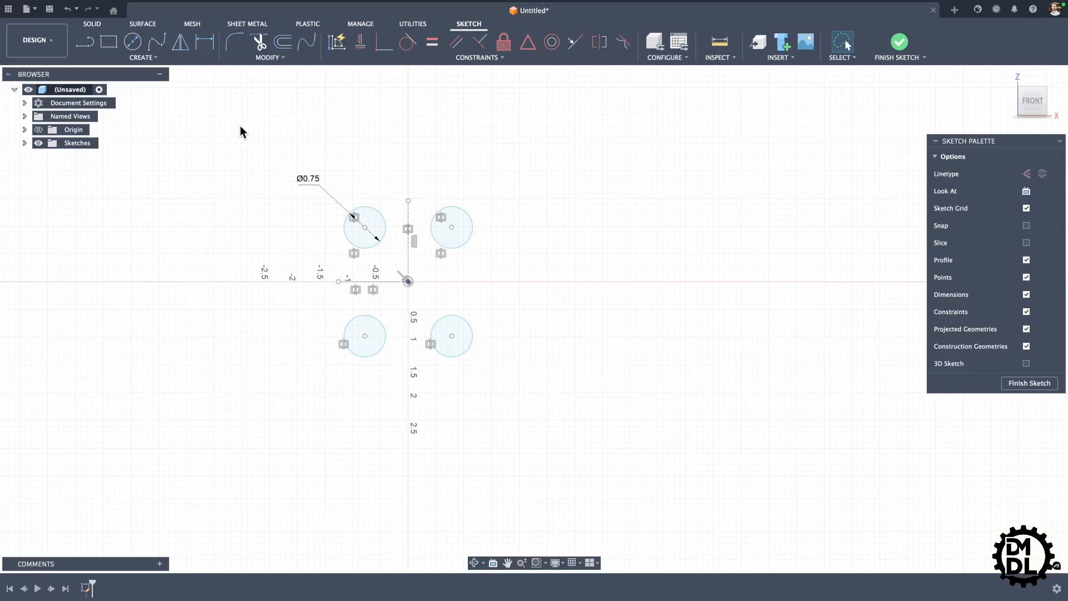
{"action": "mouse_move", "coordinate": [240, 128]}
{"action": "left_mouse_down"}
{"action": "mouse_move", "coordinate": [493, 200]}
{"action": "mouse_move", "coordinate": [493, 397]}
{"action": "mouse_move", "coordinate": [322, 421]}
{"action": "mouse_move", "coordinate": [427, 429]}
{"action": "left_mouse_up"}
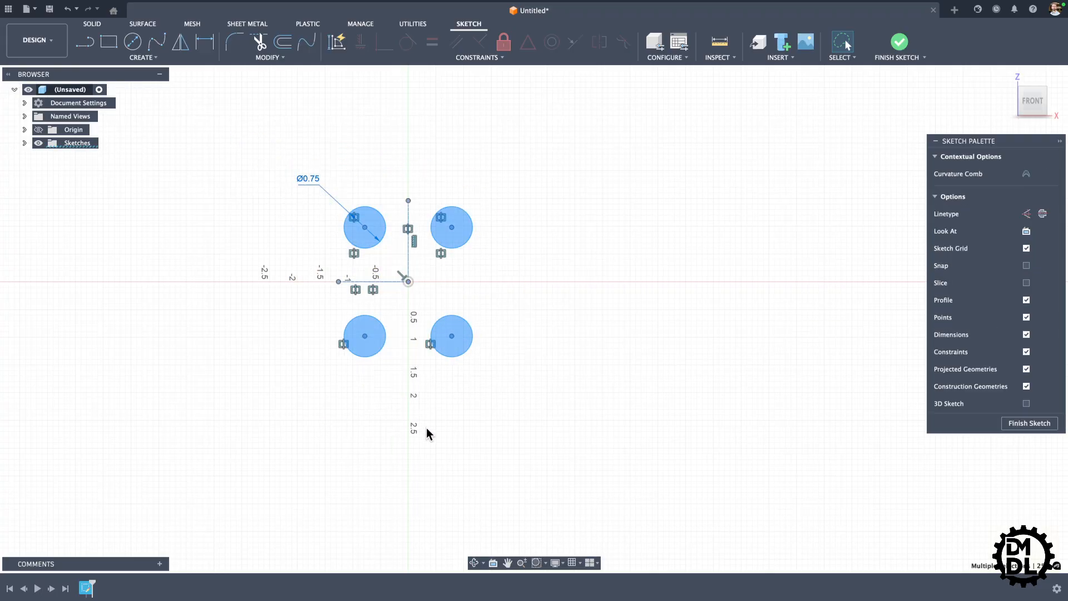
{"action": "key", "text": "Delete"}
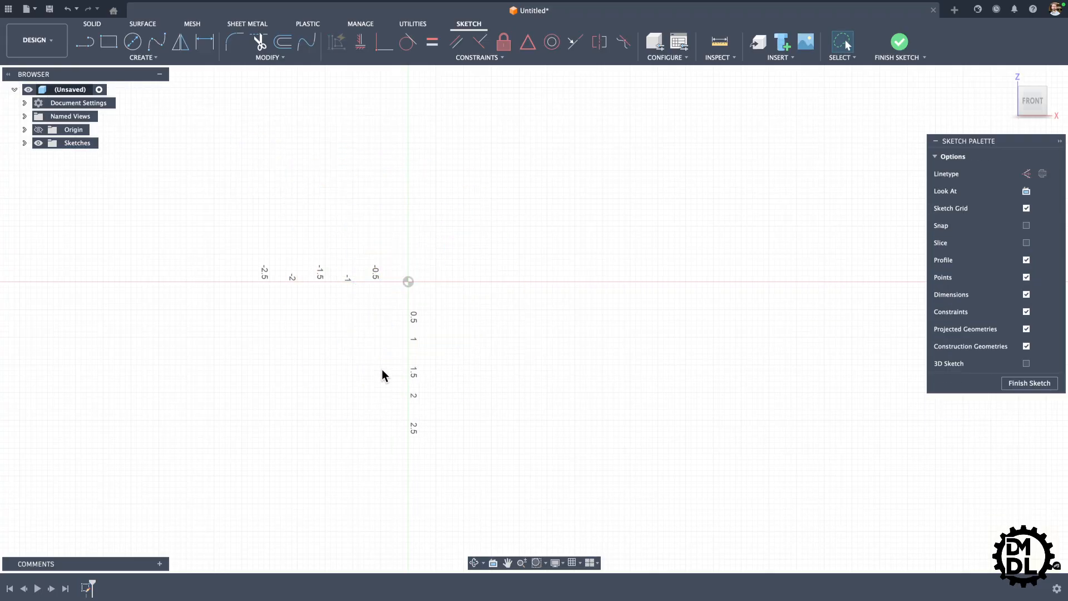
Step: Sketch a two-point rectangle up and right from the origin, about 1.46 in wide and 1.16 in high
{"action": "scroll", "coordinate": [474, 300], "scroll_direction": "up", "scroll_amount": 2}
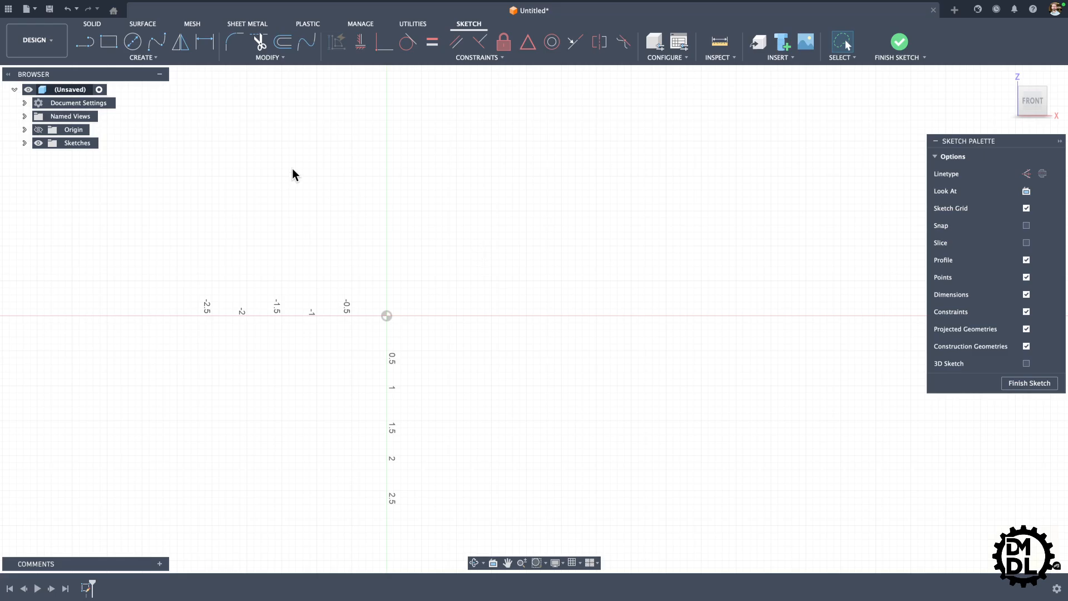
{"action": "left_click", "coordinate": [109, 43]}
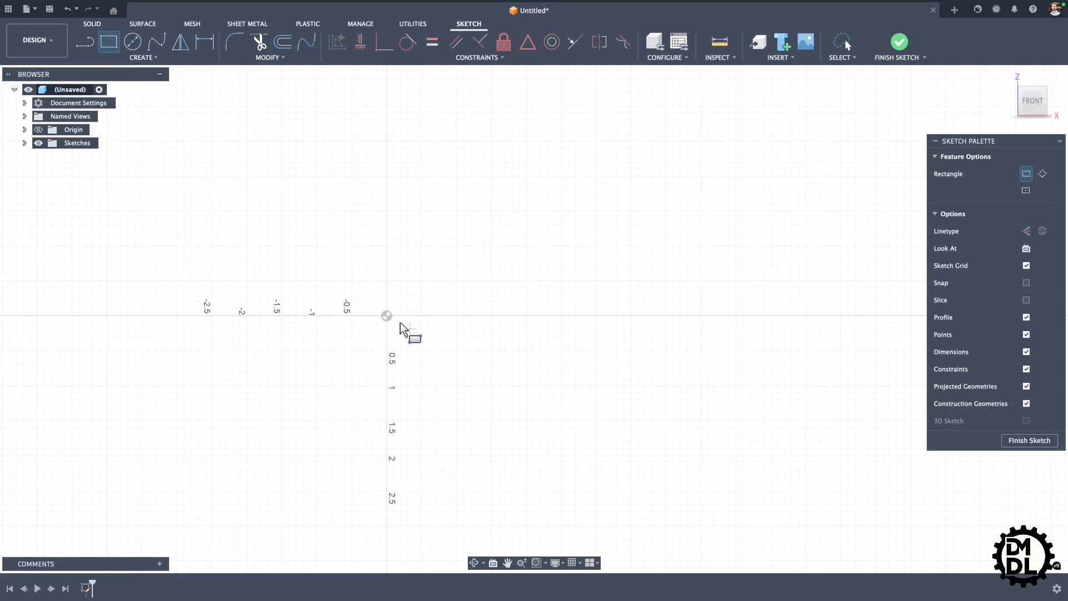
{"action": "left_click", "coordinate": [387, 316]}
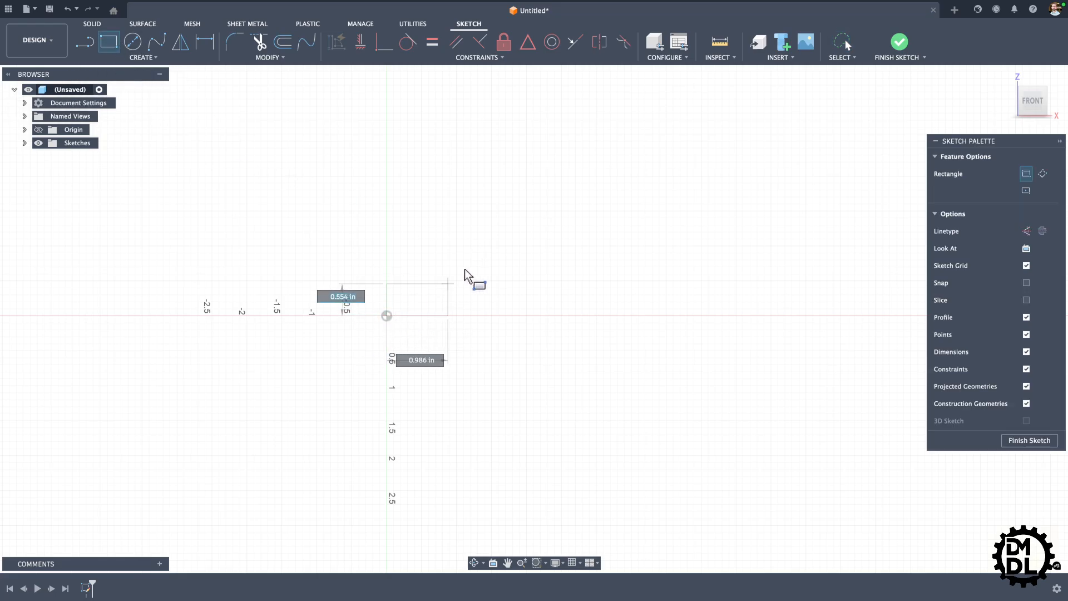
{"action": "left_click", "coordinate": [488, 235]}
{"action": "key", "text": "Escape"}
Step: Sketch a slanted line across the rectangle, from near the left end of its bottom edge to near the right end of its top edge
{"action": "scroll", "coordinate": [452, 341], "scroll_direction": "down", "scroll_amount": 2}
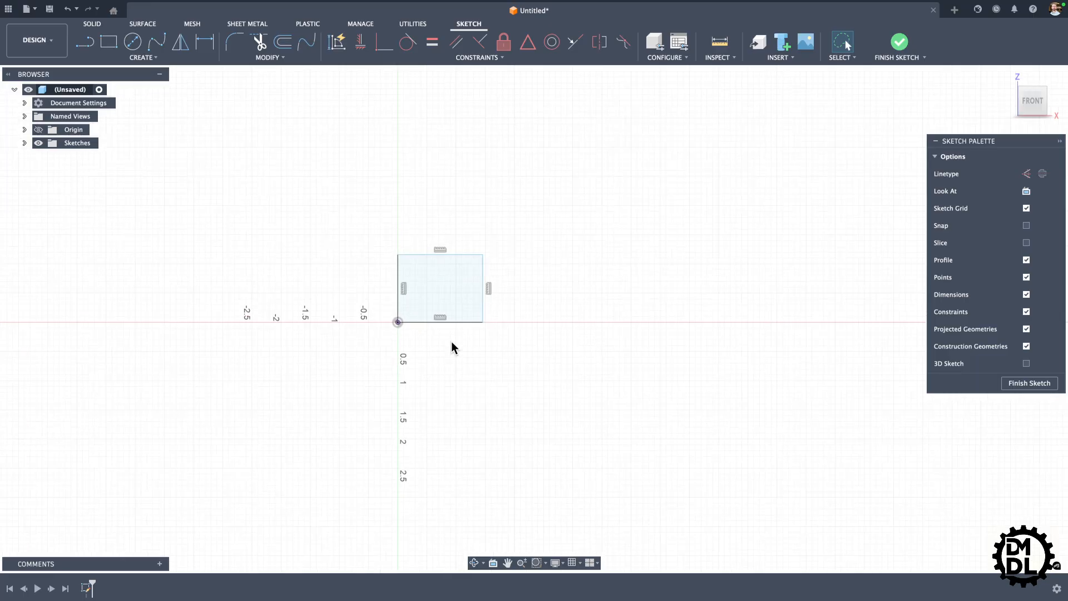
{"action": "key", "text": "l"}
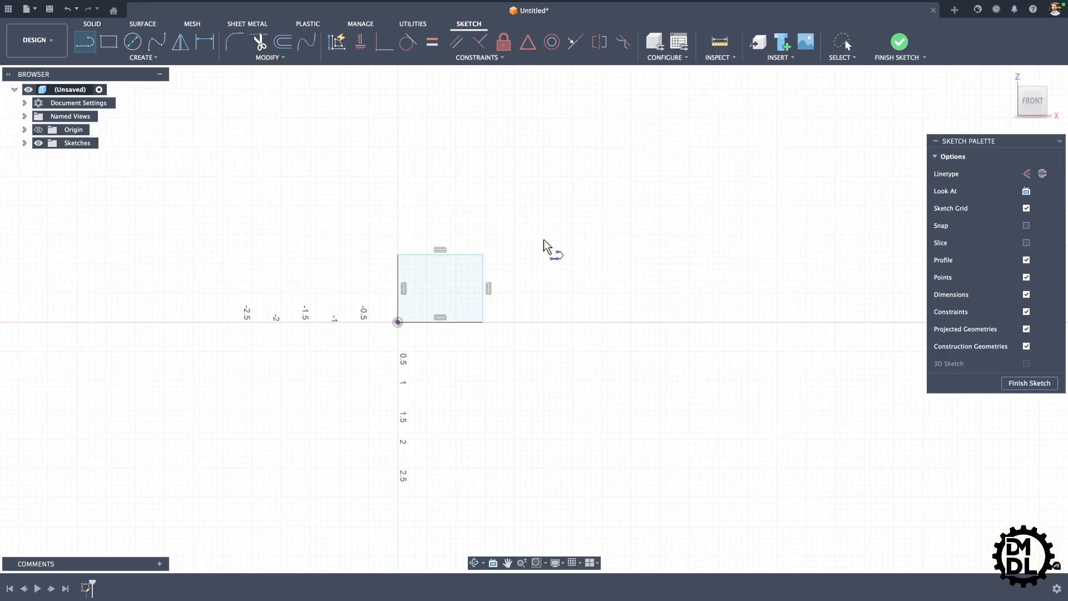
{"action": "scroll", "coordinate": [535, 246], "scroll_direction": "up", "scroll_amount": 2}
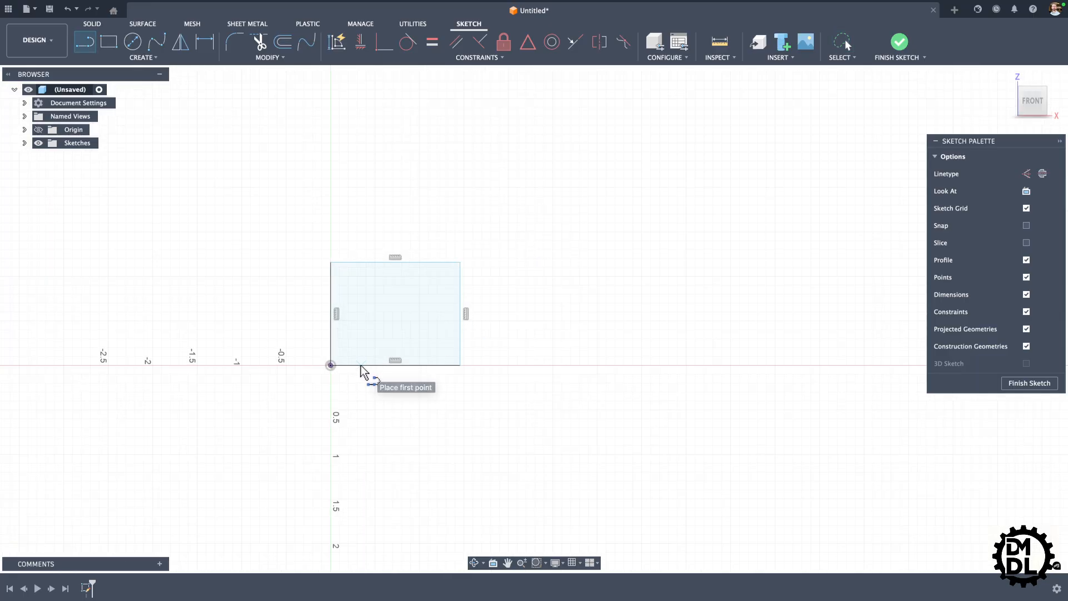
{"action": "left_click", "coordinate": [362, 365]}
{"action": "left_click", "coordinate": [436, 263]}
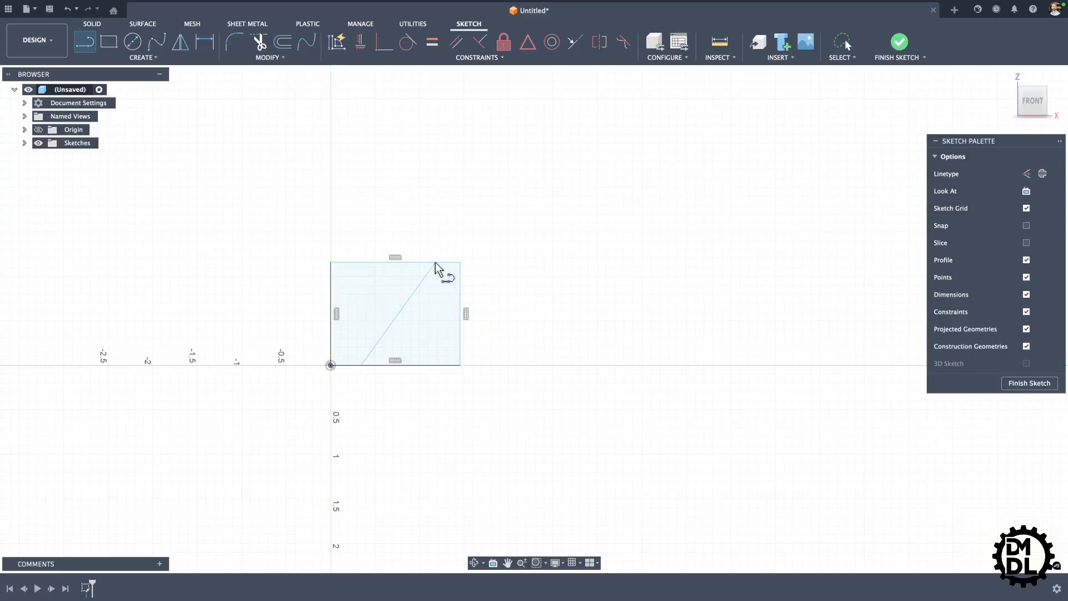
Step: Constrain the slanted line across the rectangle to be vertical
{"action": "key", "text": "Escape"}
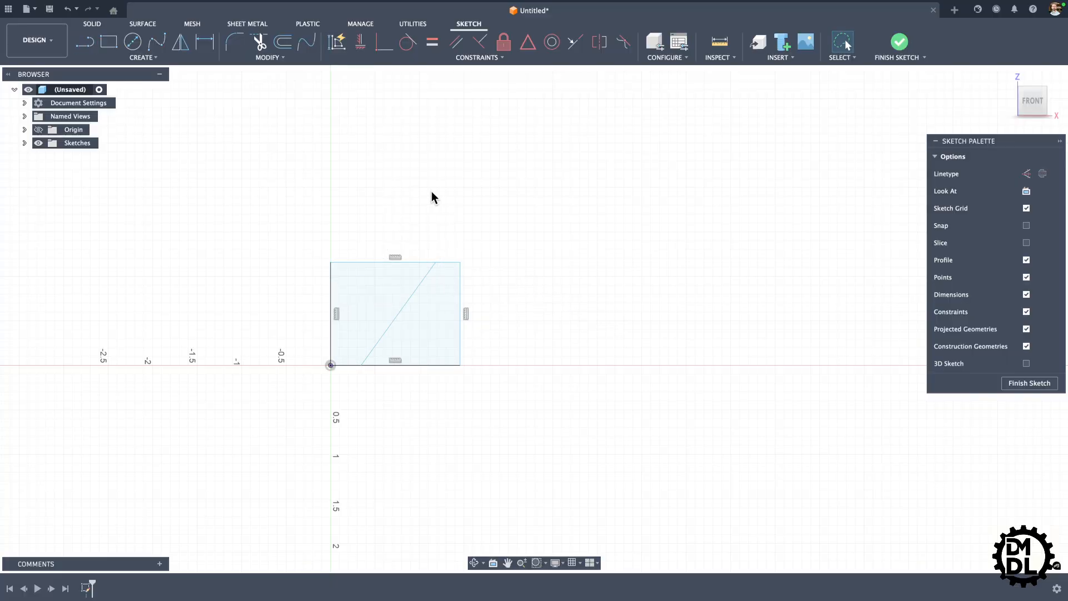
{"action": "left_click", "coordinate": [435, 273]}
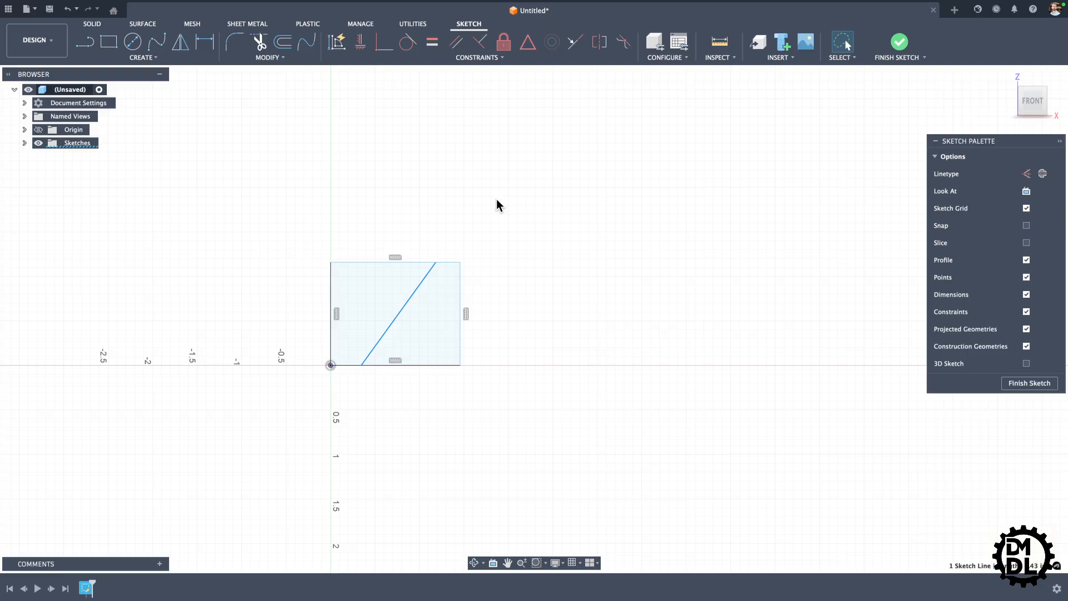
{"action": "left_click", "coordinate": [361, 43]}
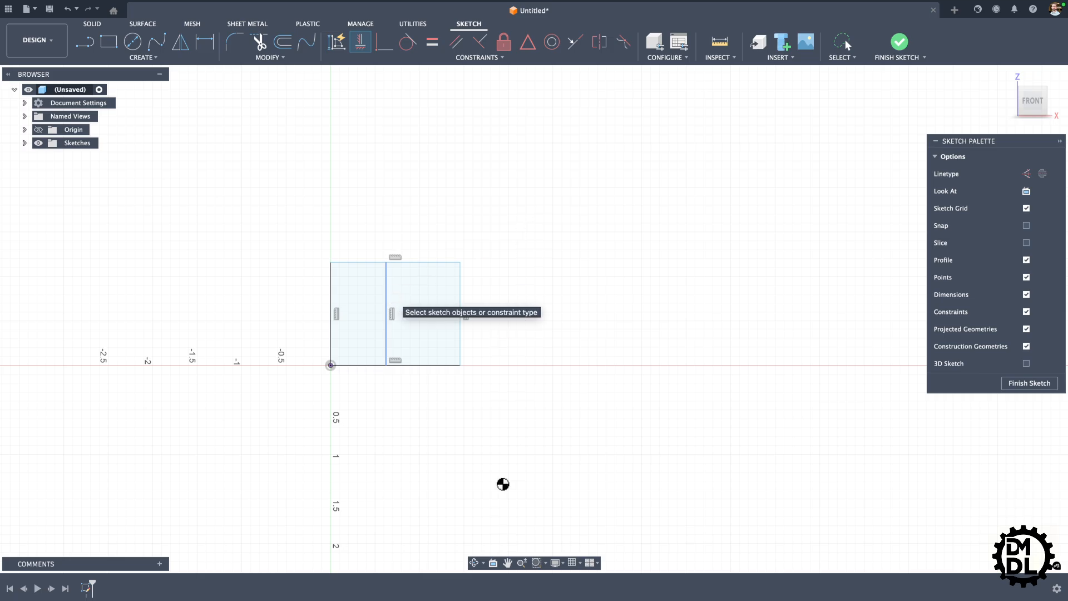
Step: Sketch a line about 1.46 in long across the rectangle's lower part from left edge to right edge and constrain it horizontal
{"action": "key", "text": "l"}
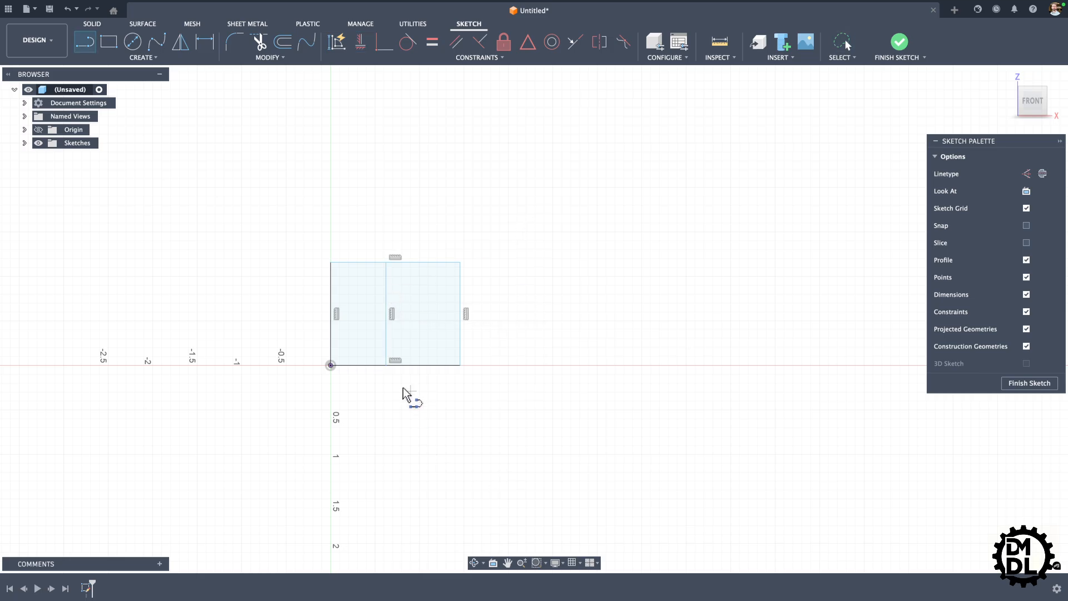
{"action": "left_click", "coordinate": [328, 333]}
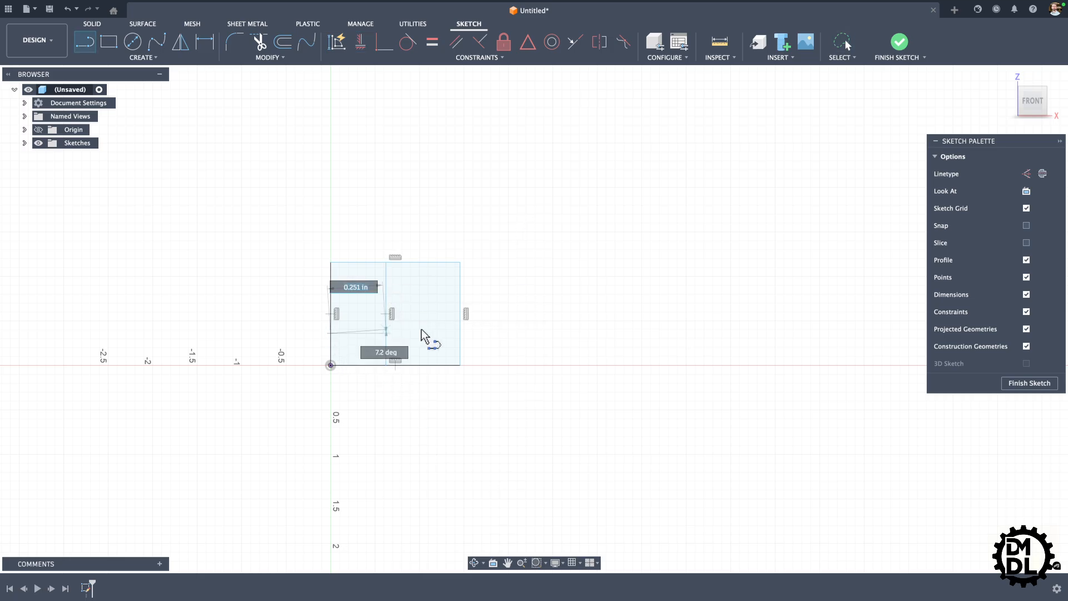
{"action": "left_click", "coordinate": [459, 327]}
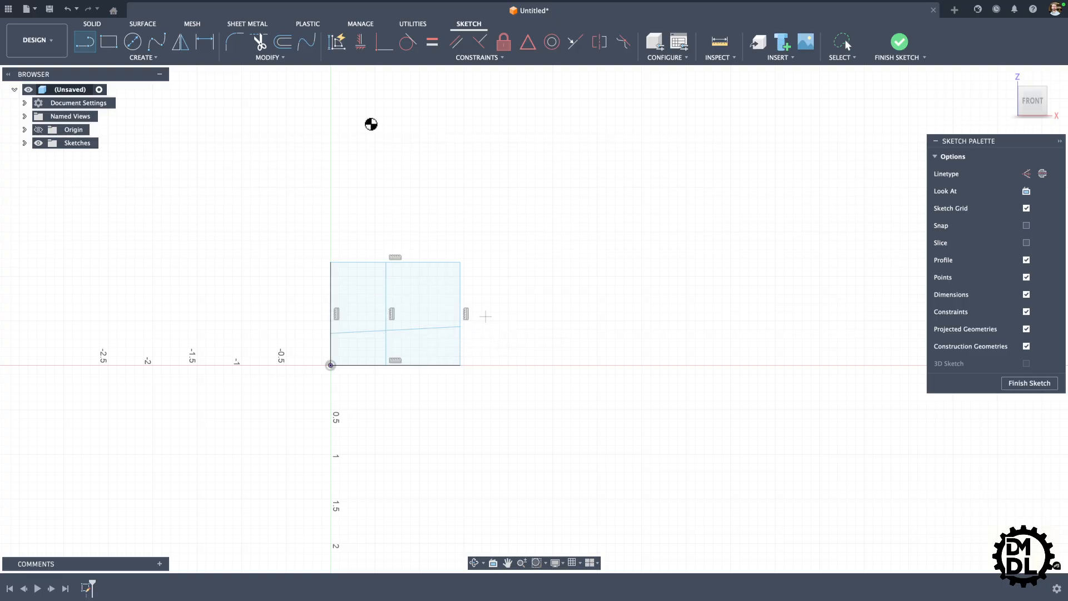
{"action": "left_click", "coordinate": [360, 46]}
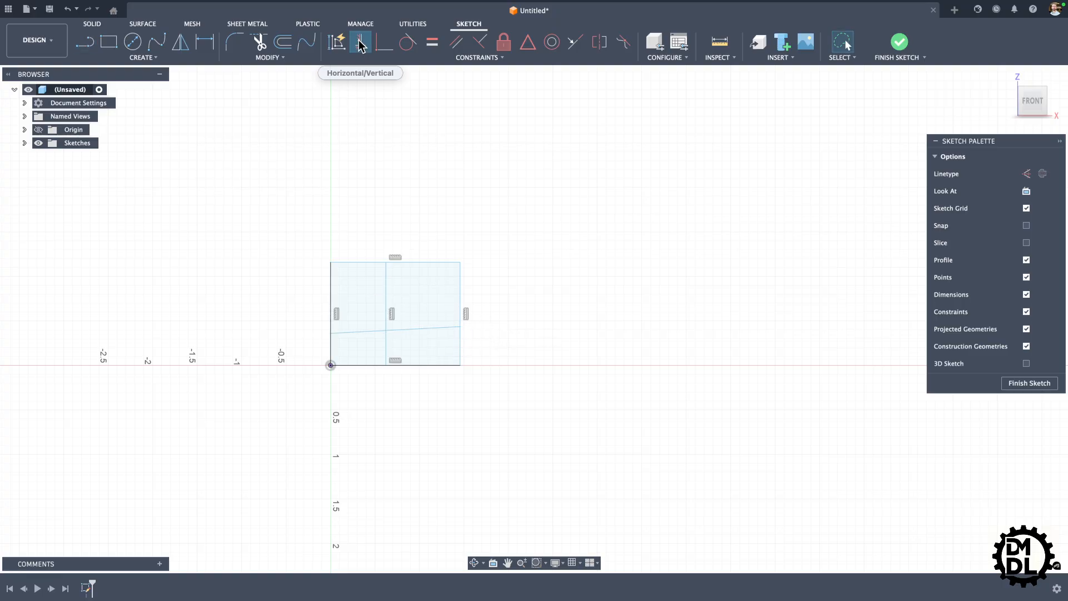
{"action": "left_click", "coordinate": [421, 330]}
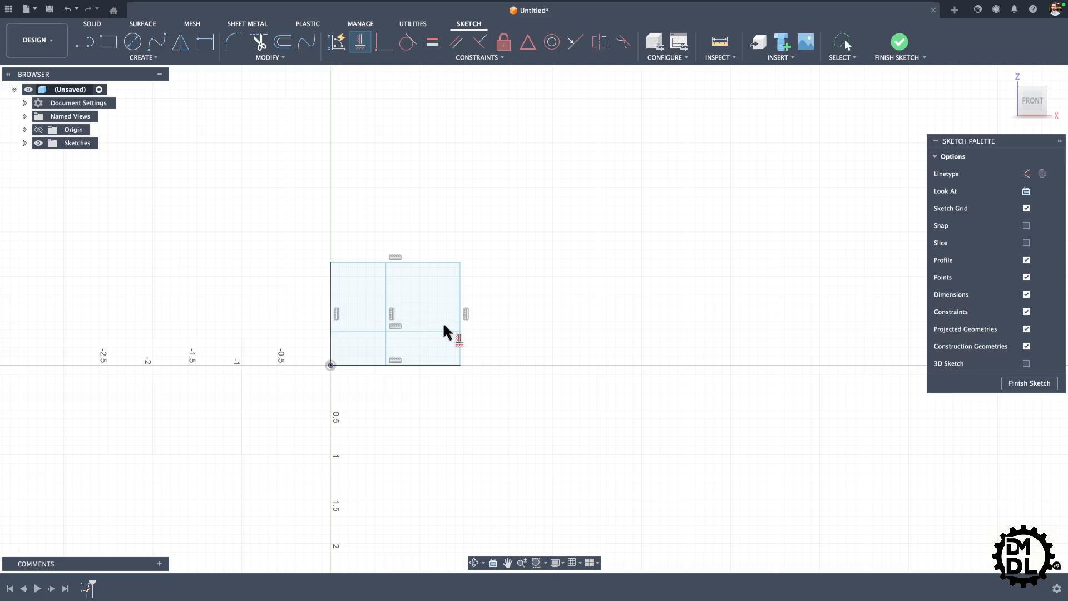
{"action": "left_click", "coordinate": [361, 42]}
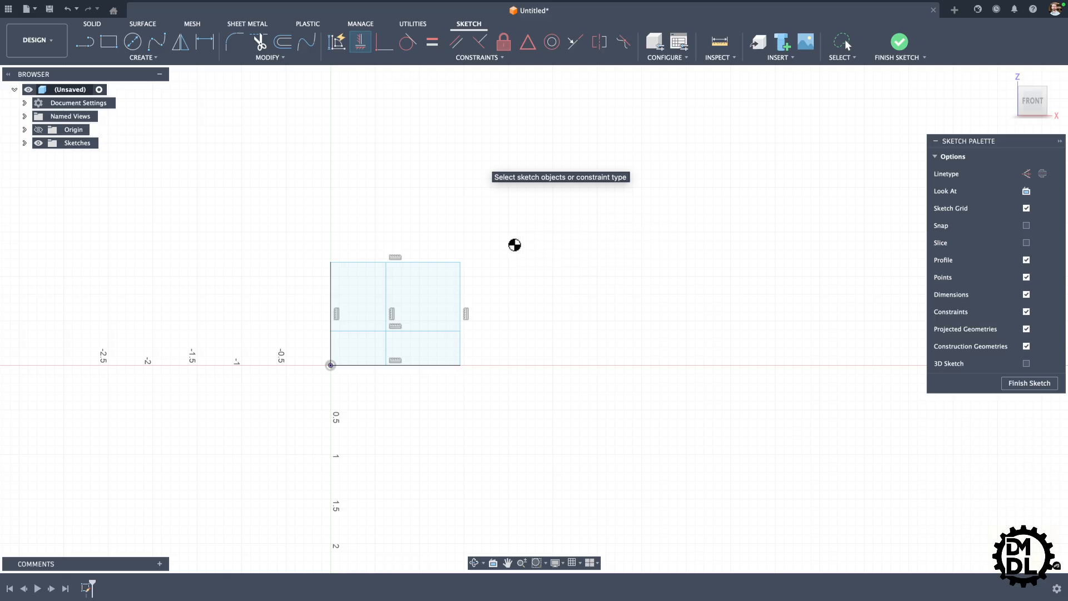
{"action": "key", "text": "Escape"}
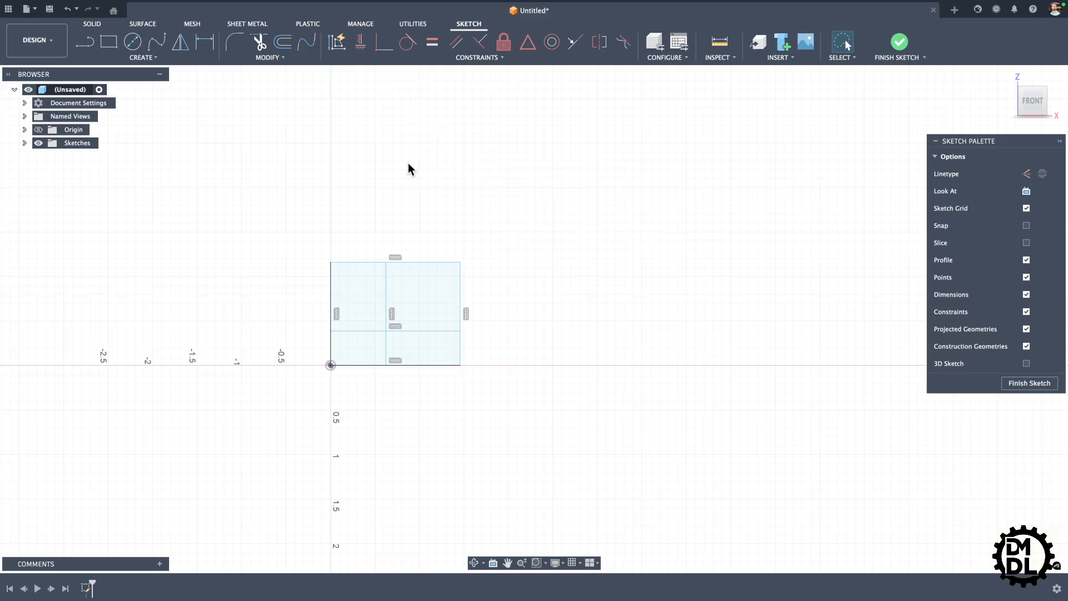
Step: Sketch a center-diameter circle about 0.36 in across inside the rectangle's upper-right region
{"action": "key", "text": "c"}
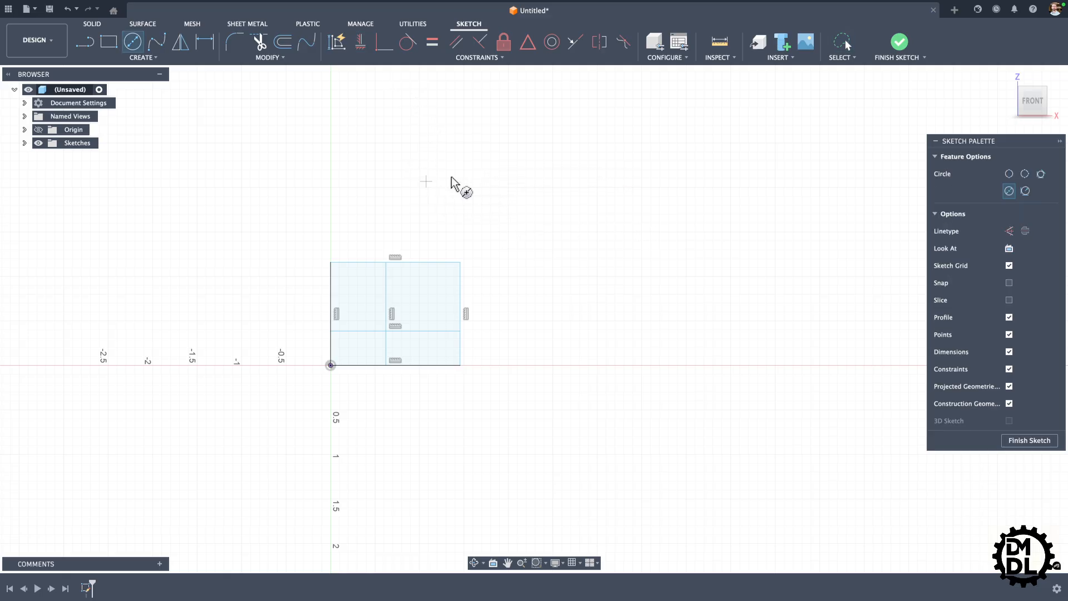
{"action": "left_click", "coordinate": [421, 289]}
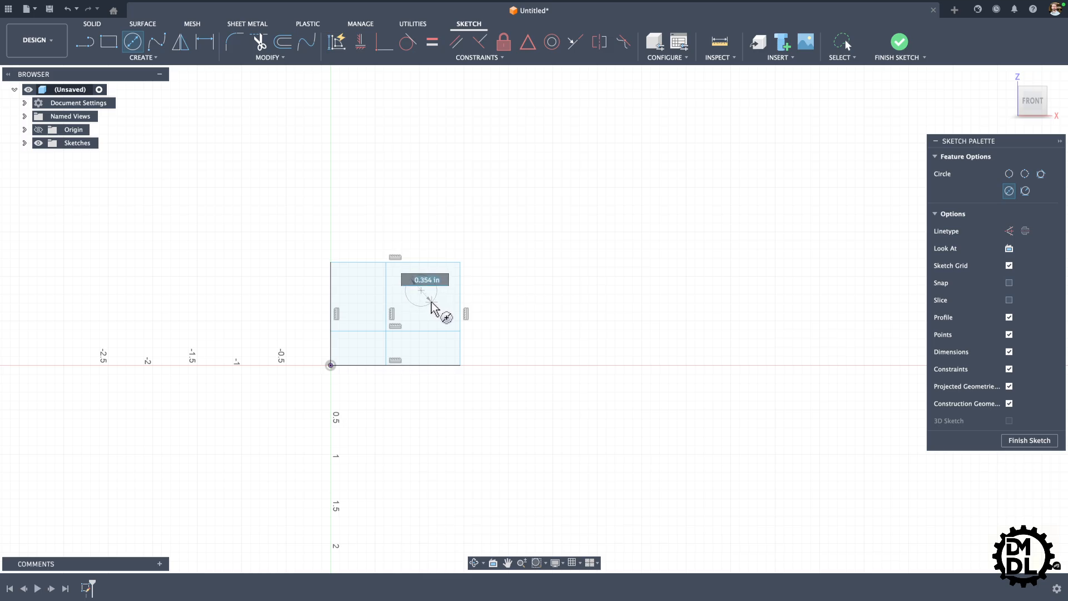
{"action": "left_click", "coordinate": [432, 303]}
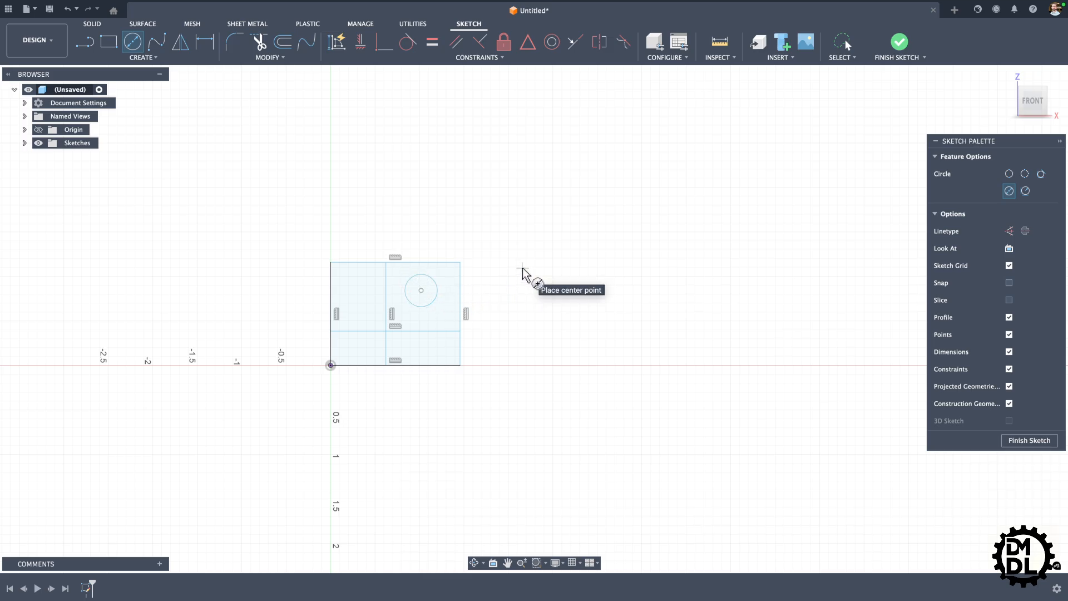
Step: Sketch a slanted line about 0.42 in long from the circle's upper-left side down to the vertical dividing line
{"action": "key", "text": "l"}
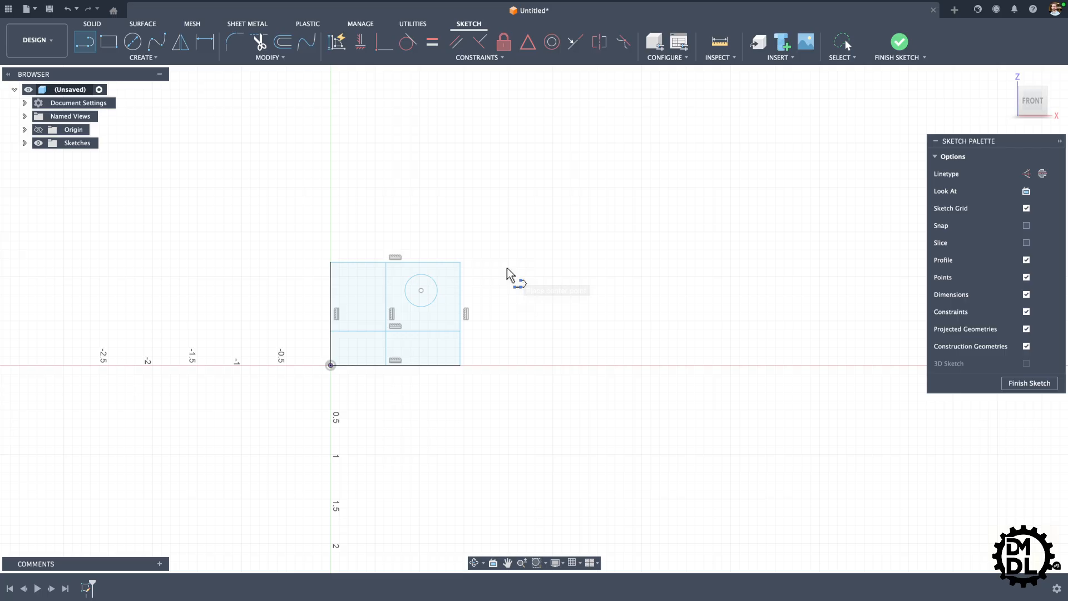
{"action": "left_click", "coordinate": [413, 276]}
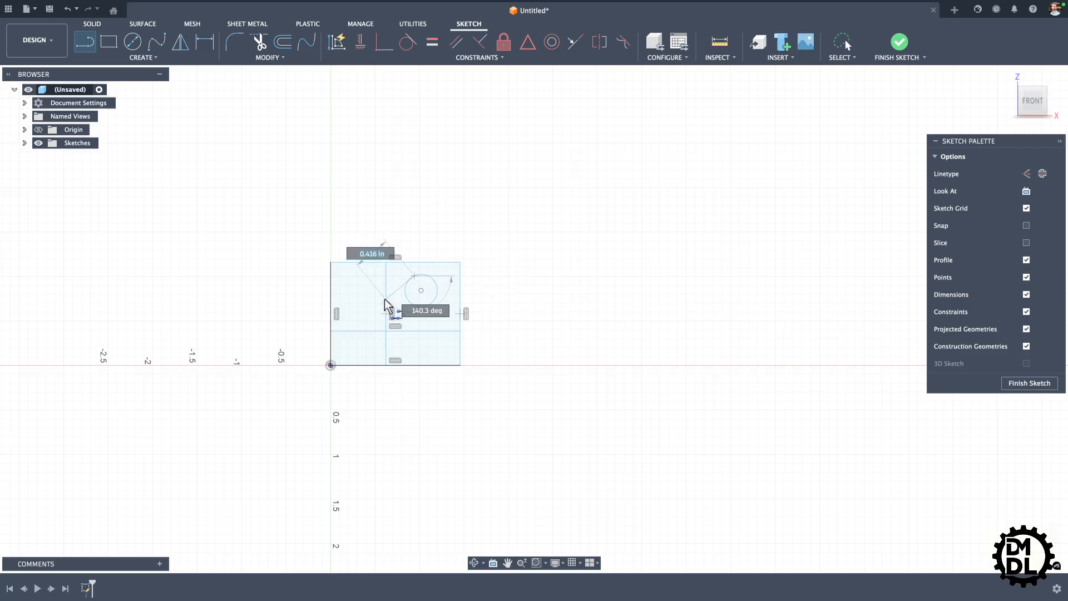
{"action": "double_click", "coordinate": [386, 301]}
{"action": "key", "text": "Escape"}
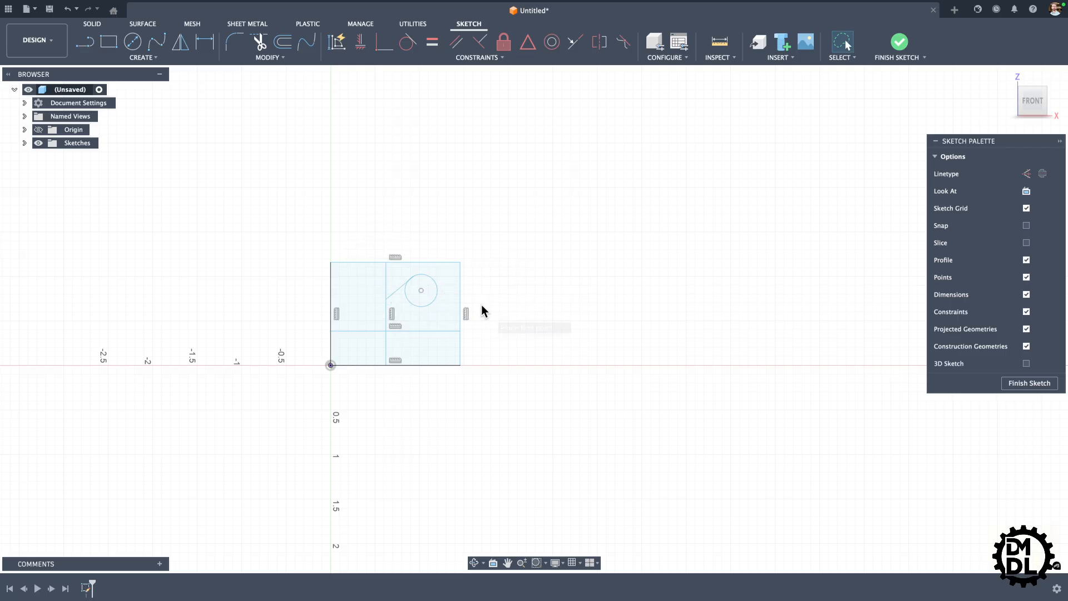
Step: Examine closely how the short slanted line meets the circle at its upper-left side
{"action": "scroll", "coordinate": [400, 289], "scroll_direction": "up", "scroll_amount": 3}
{"action": "left_click", "coordinate": [406, 259]}
{"action": "scroll", "coordinate": [406, 259], "scroll_direction": "up", "scroll_amount": 5}
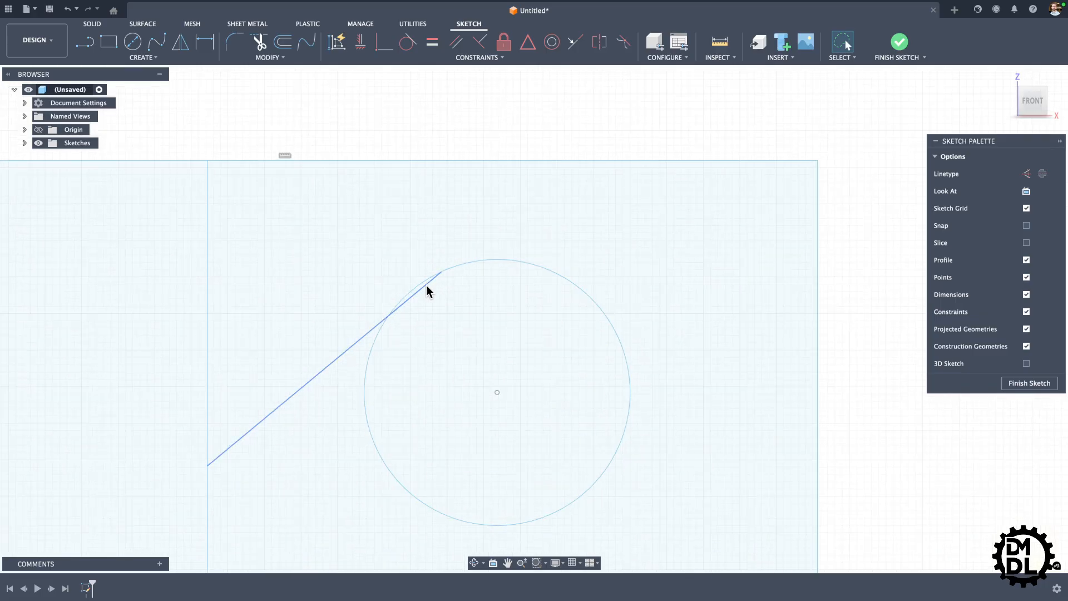
{"action": "left_click", "coordinate": [449, 268]}
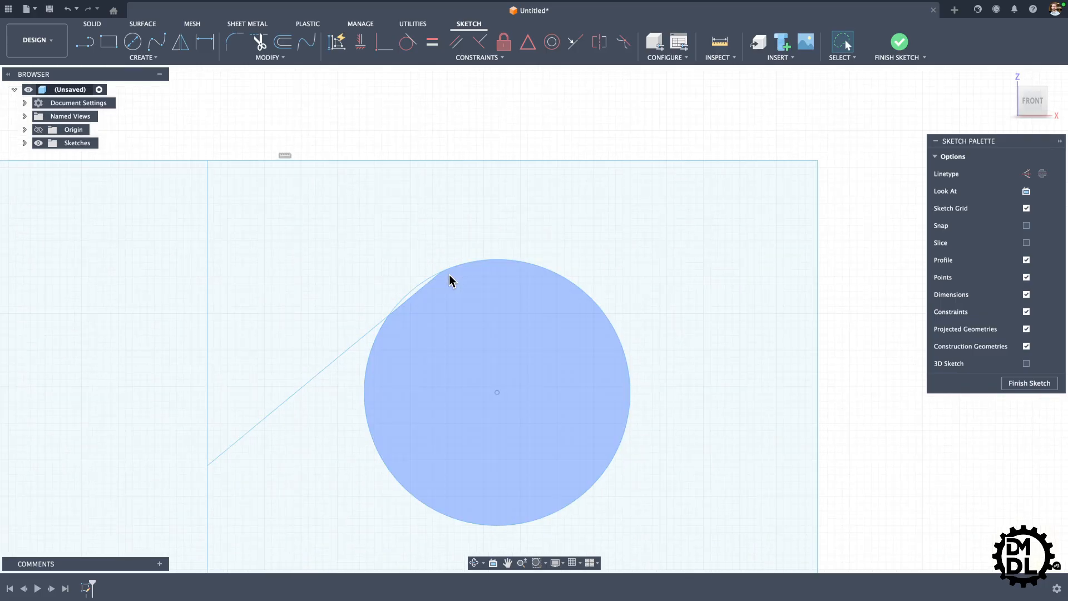
{"action": "scroll", "coordinate": [449, 272], "scroll_direction": "down", "scroll_amount": 3}
{"action": "left_click", "coordinate": [390, 317]}
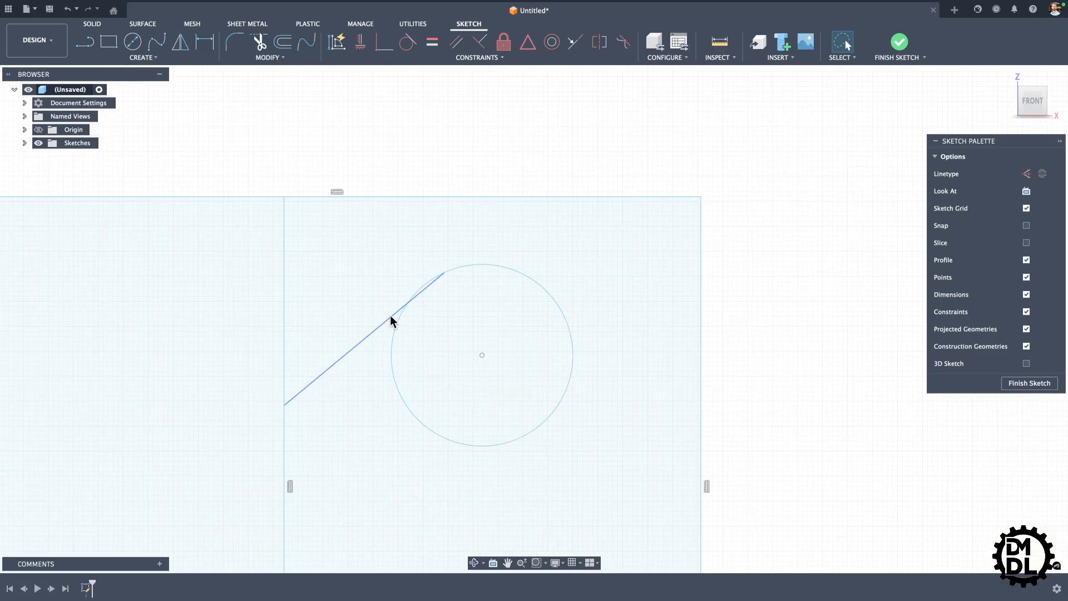
{"action": "left_click", "coordinate": [396, 322]}
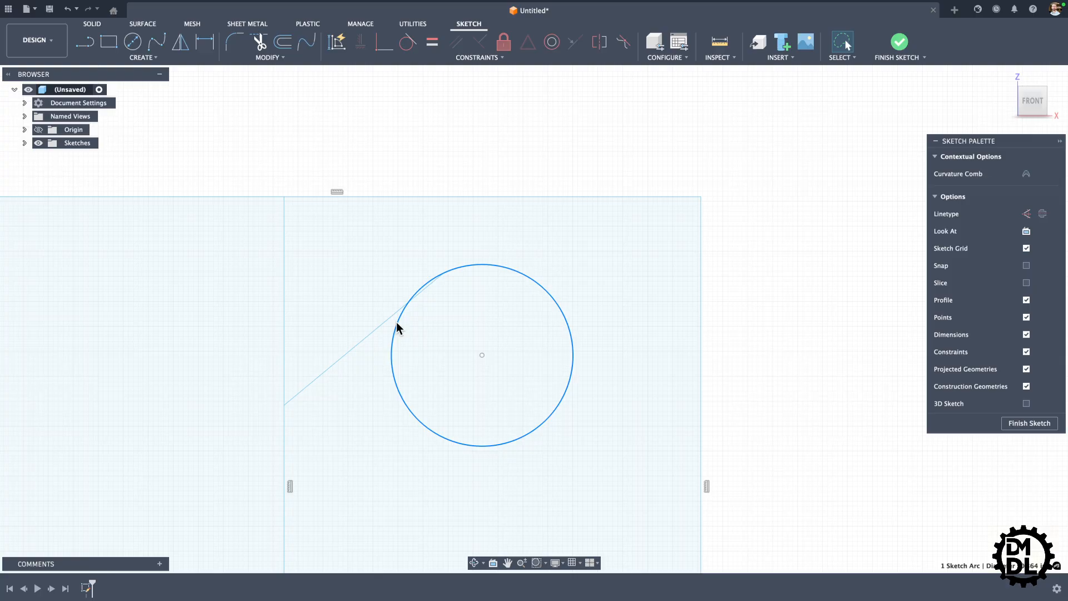
{"action": "left_click", "coordinate": [791, 307]}
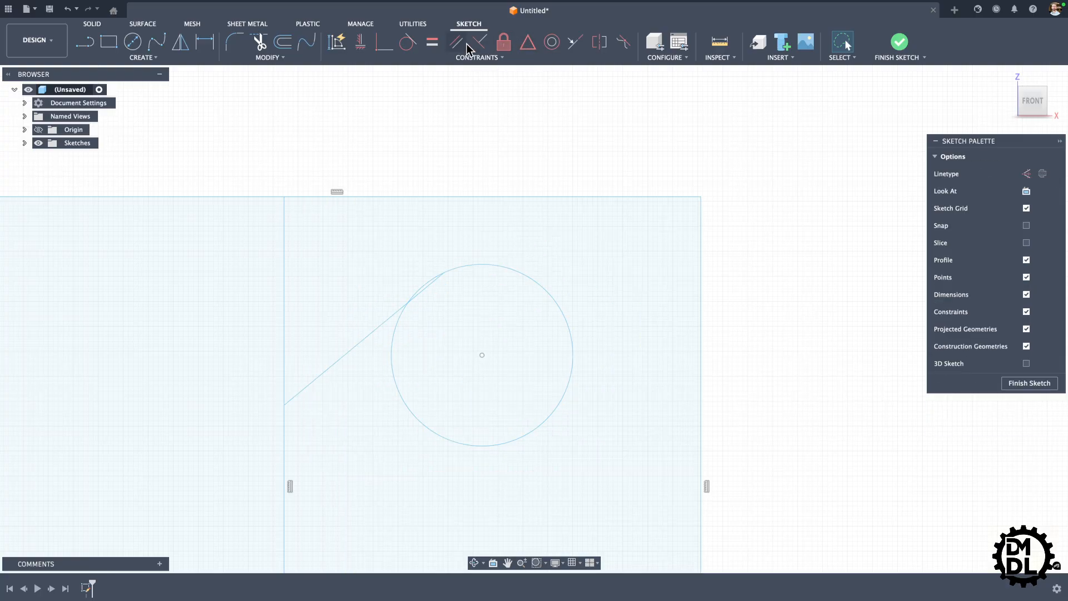
Step: Apply a Tangent constraint between the circle and the short slanted line, and check the contact point
{"action": "left_click", "coordinate": [409, 45]}
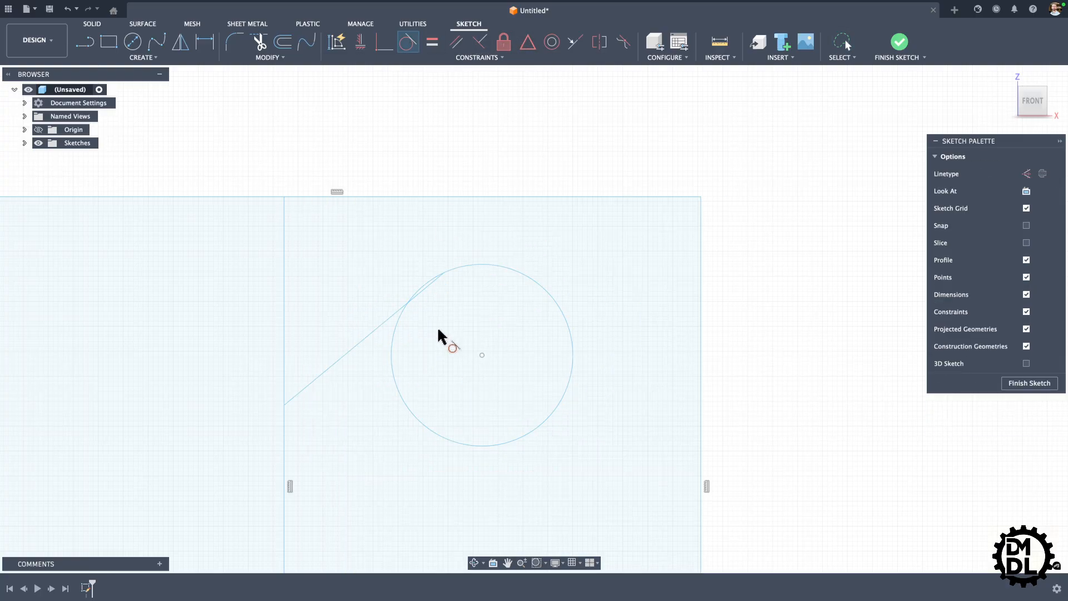
{"action": "left_click", "coordinate": [399, 316]}
{"action": "left_click", "coordinate": [396, 312]}
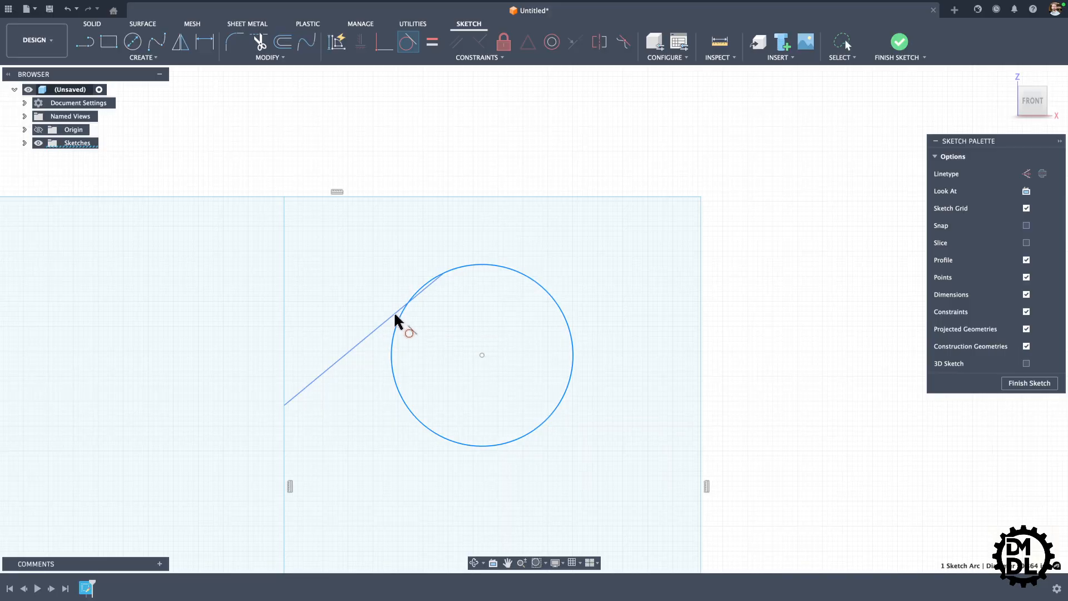
{"action": "scroll", "coordinate": [411, 295], "scroll_direction": "up", "scroll_amount": 6}
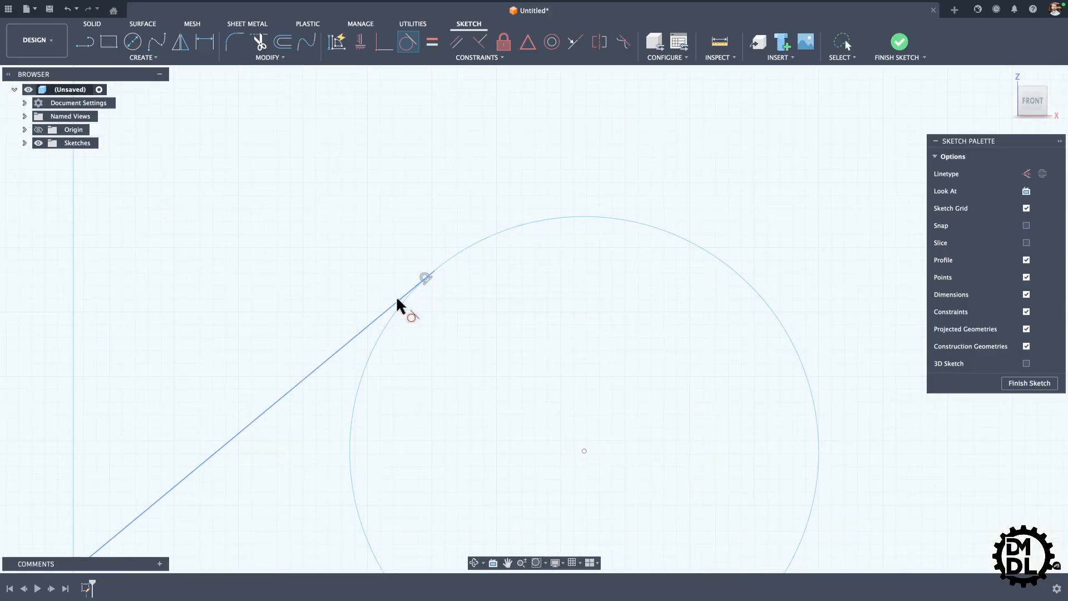
{"action": "scroll", "coordinate": [431, 276], "scroll_direction": "down", "scroll_amount": 8}
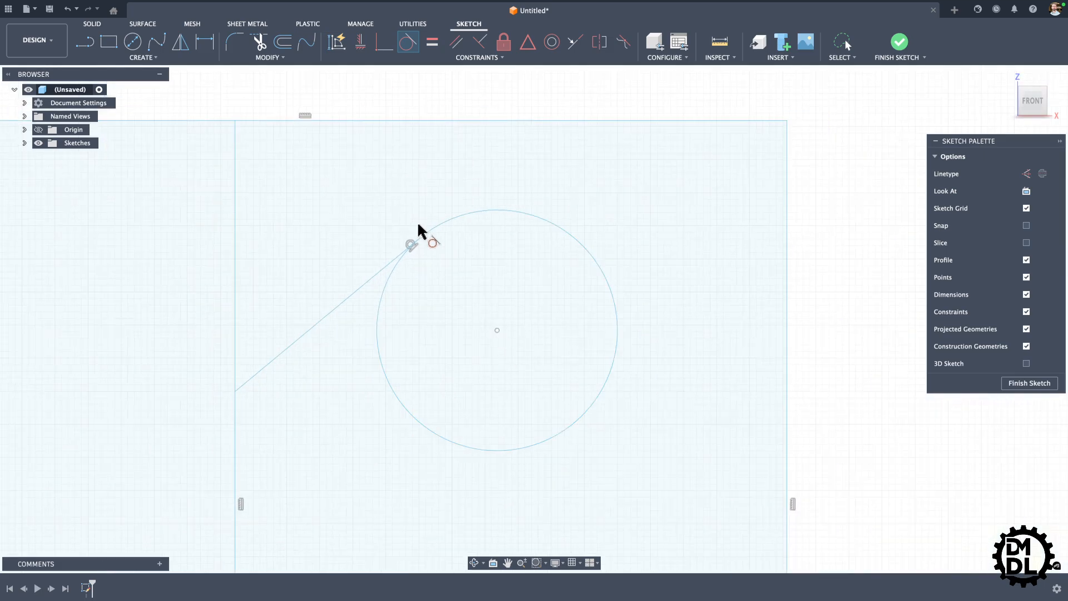
{"action": "key", "text": "Escape"}
Step: Apply an Equal constraint between the rectangle's top edge and left edge to make it square
{"action": "scroll", "coordinate": [456, 304], "scroll_direction": "down", "scroll_amount": 3}
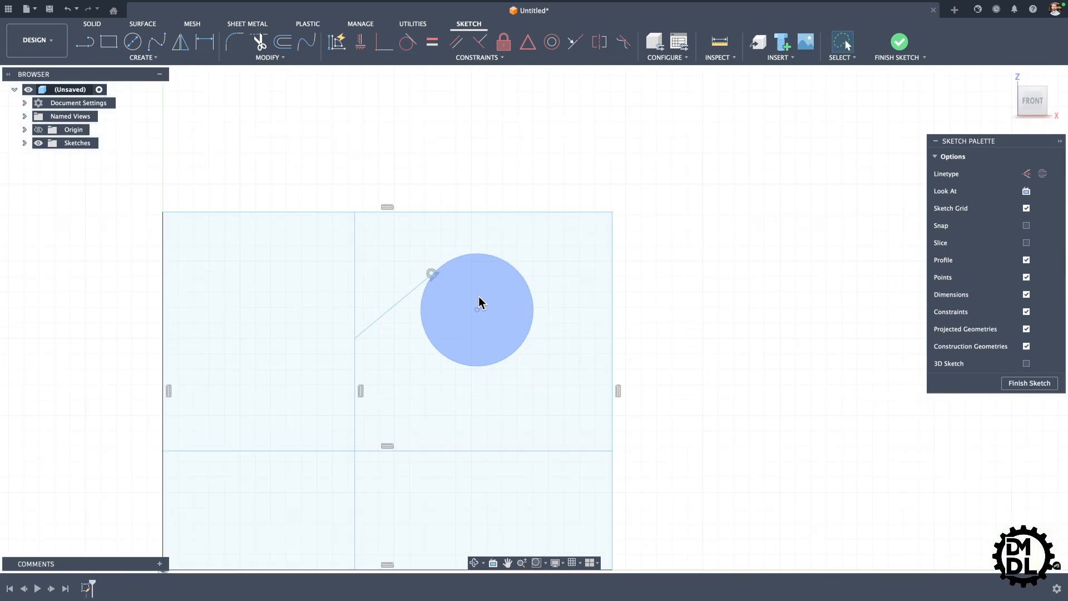
{"action": "scroll", "coordinate": [665, 314], "scroll_direction": "down", "scroll_amount": 3}
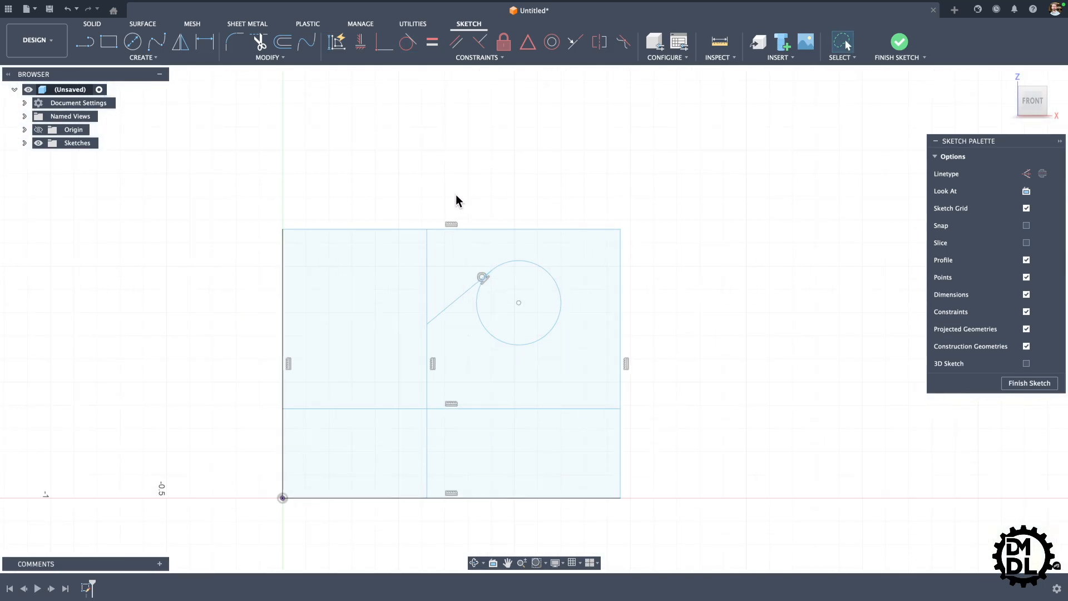
{"action": "scroll", "coordinate": [369, 216], "scroll_direction": "down", "scroll_amount": 2}
{"action": "scroll", "coordinate": [229, 310], "scroll_direction": "down", "scroll_amount": 1}
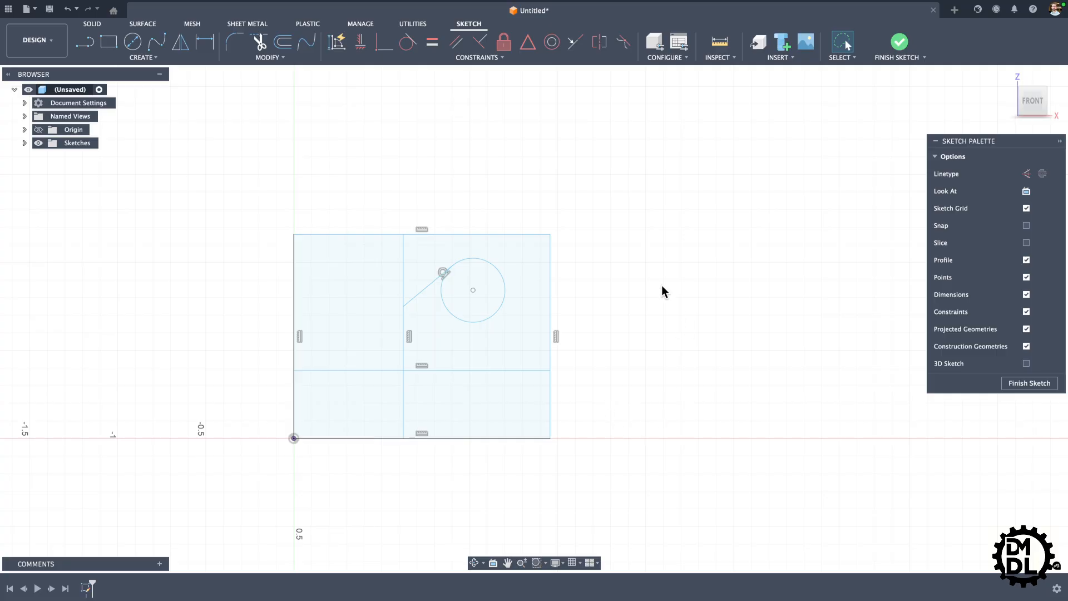
{"action": "left_click", "coordinate": [432, 43]}
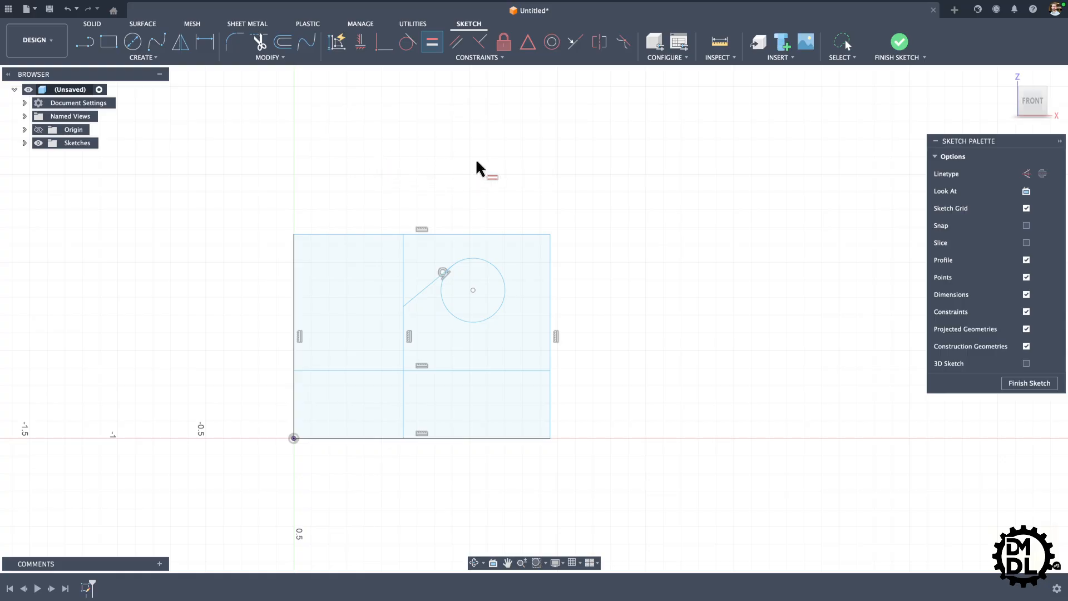
{"action": "left_click", "coordinate": [372, 234]}
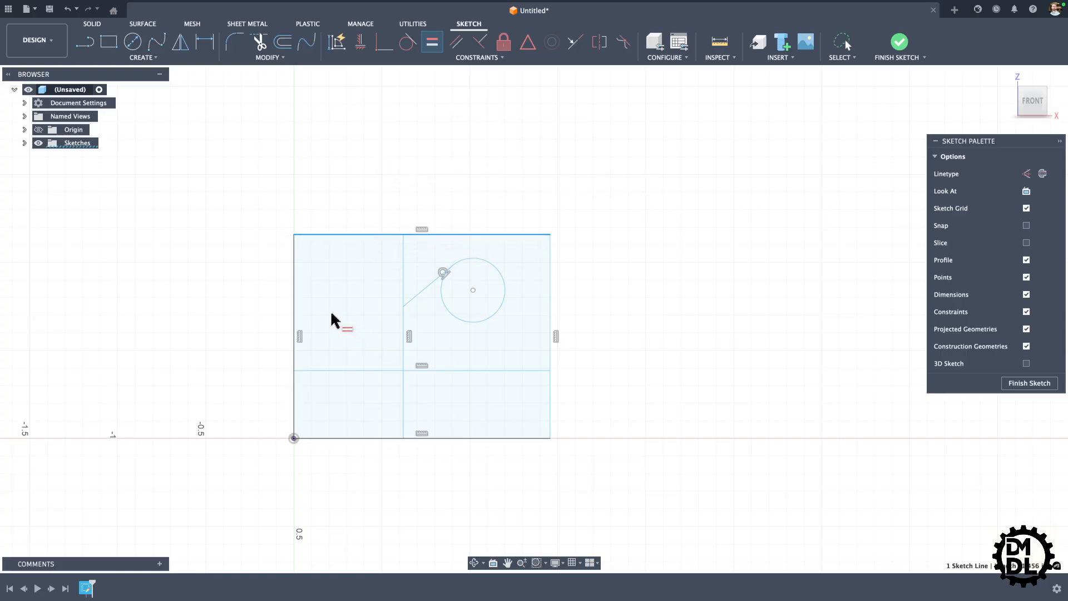
{"action": "left_click", "coordinate": [293, 286]}
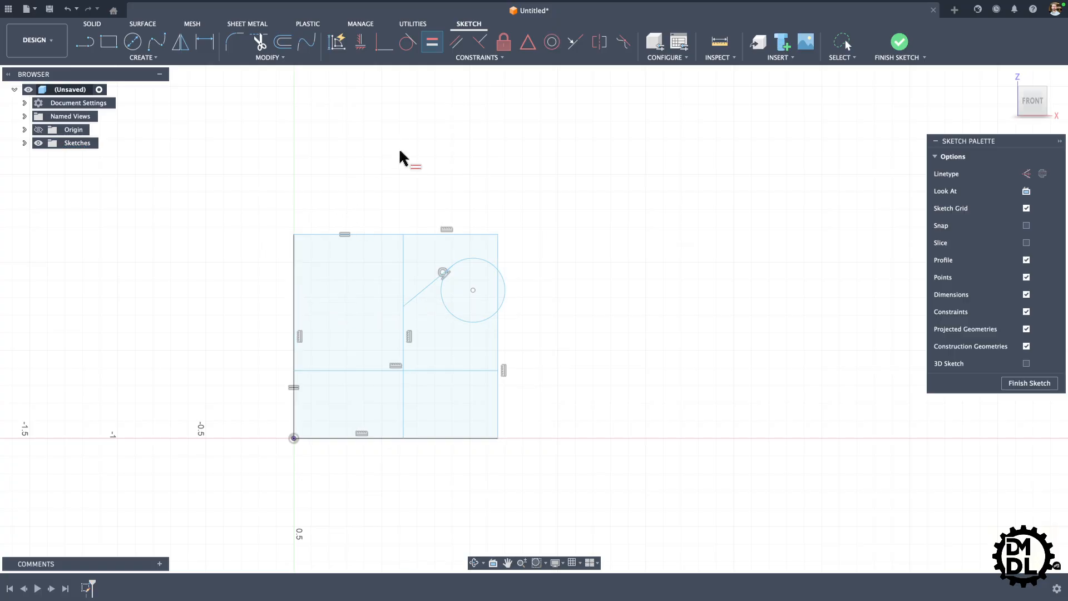
Step: Dimension the square's left edge at 1.50 in, placing the dimension to the left of the sketch
{"action": "key", "text": "d"}
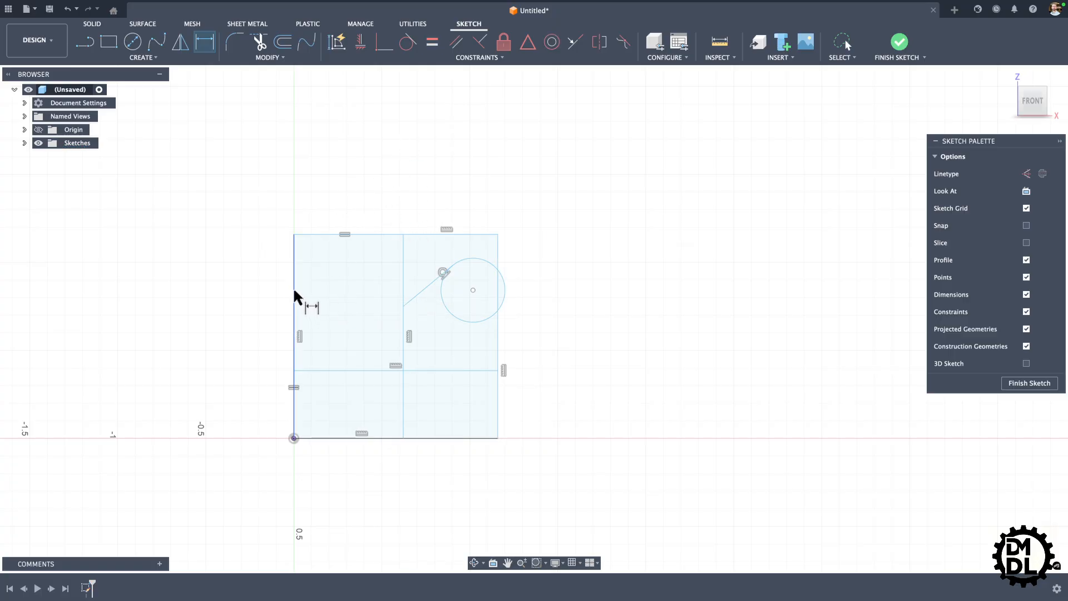
{"action": "left_click", "coordinate": [294, 294]}
{"action": "left_click", "coordinate": [201, 339]}
{"action": "type", "text": "1.5"}
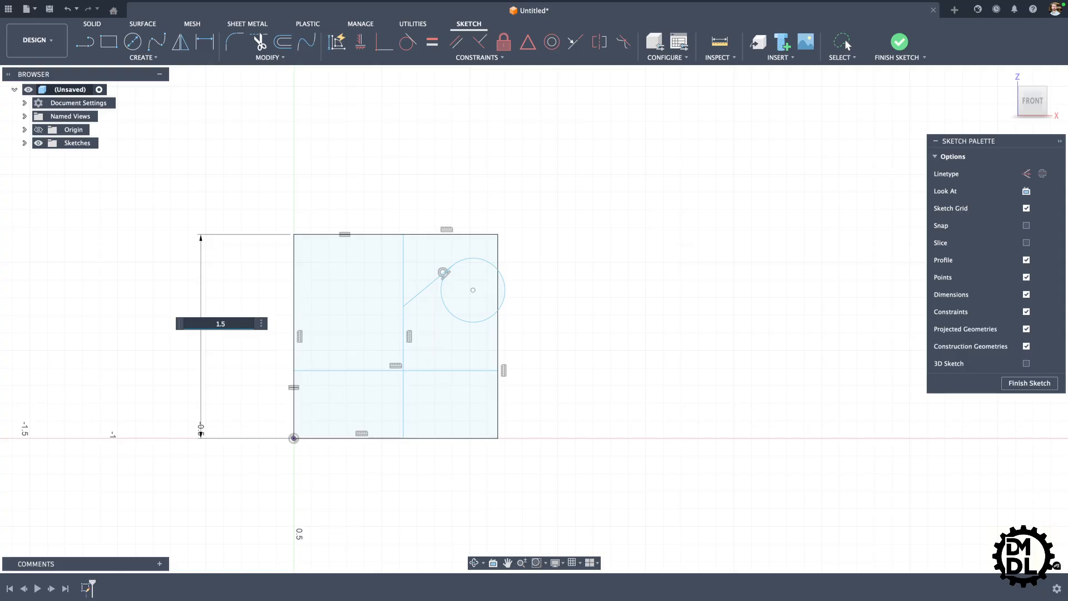
{"action": "key", "text": "Return"}
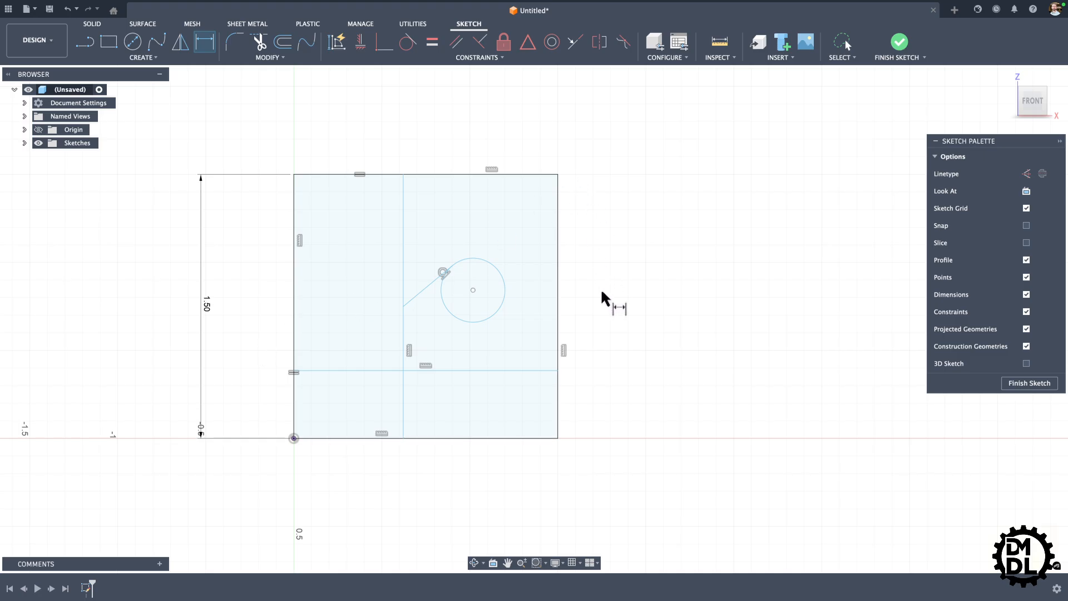
{"action": "key", "text": "Escape"}
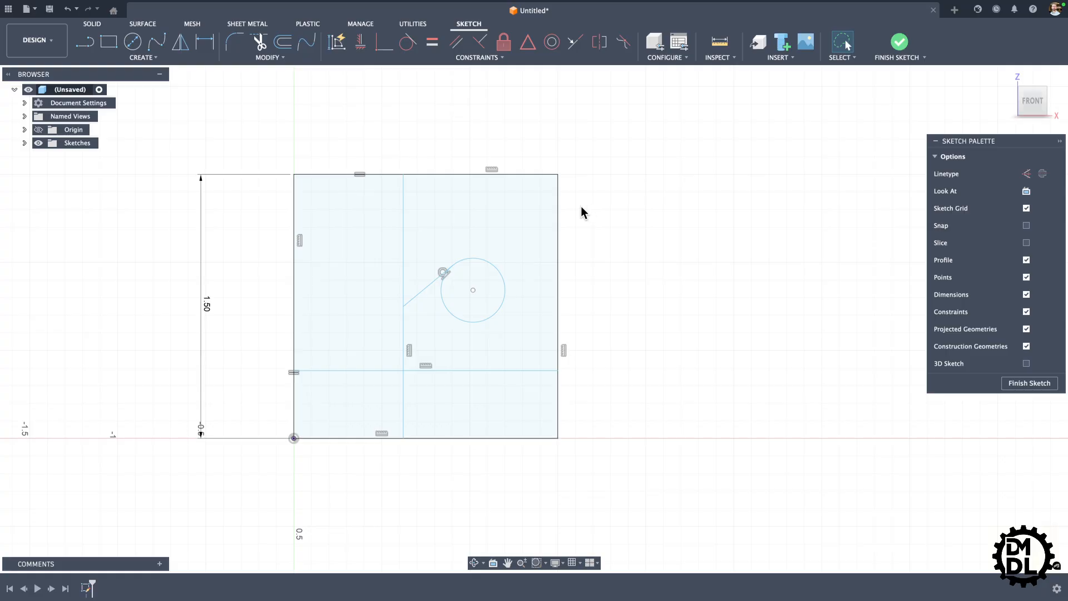
Step: Draw a horizontal line above the circle from the square's right edge, ending perpendicular on the inner vertical line
{"action": "key", "text": "l"}
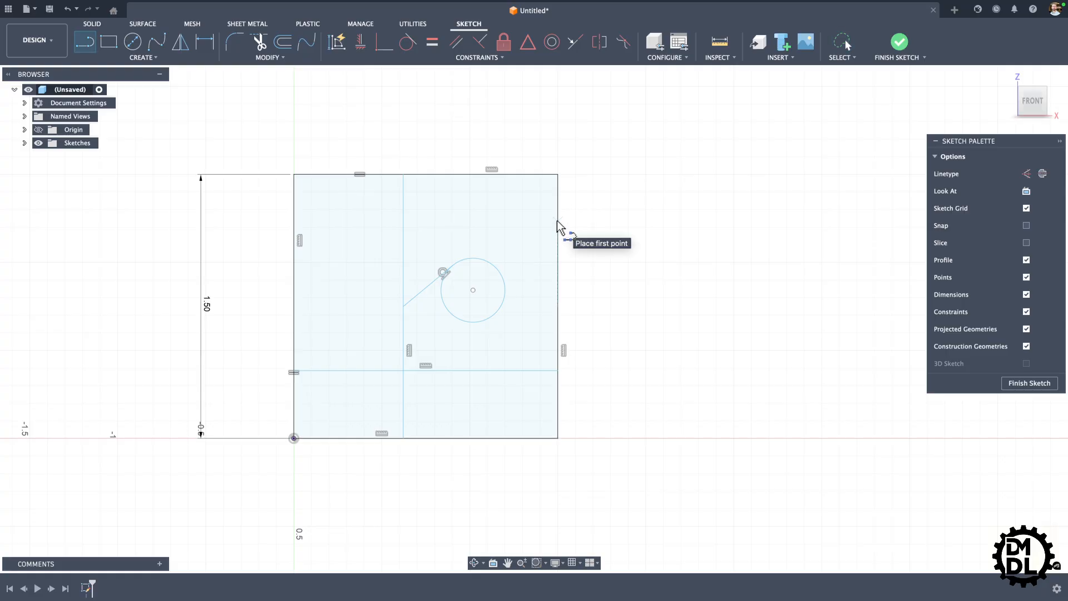
{"action": "left_click_drag", "start_coordinate": [558, 228], "coordinate": [402, 223]}
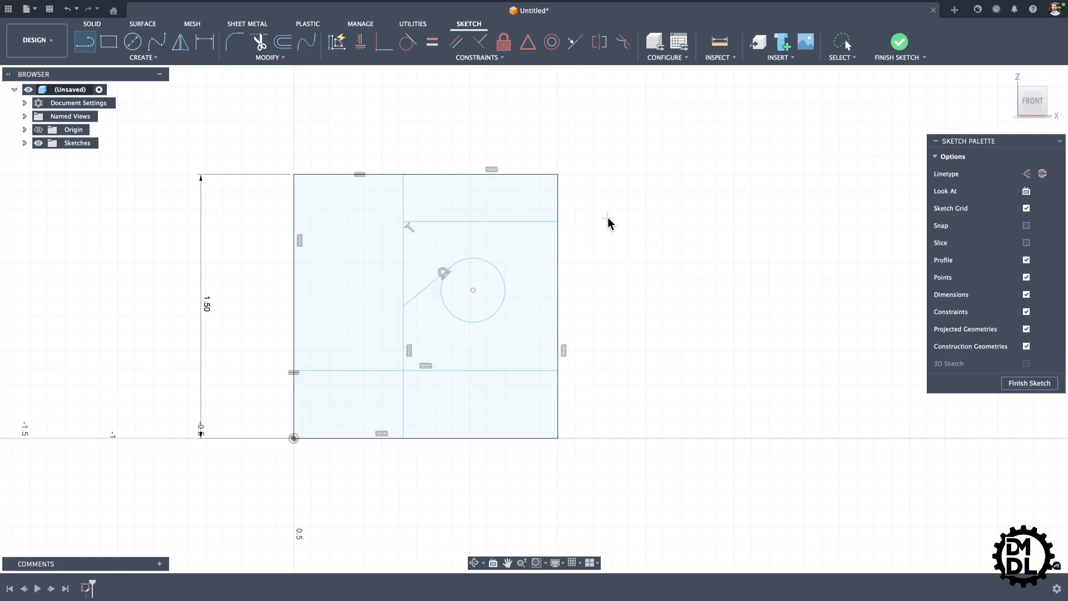
{"action": "key", "text": "Escape"}
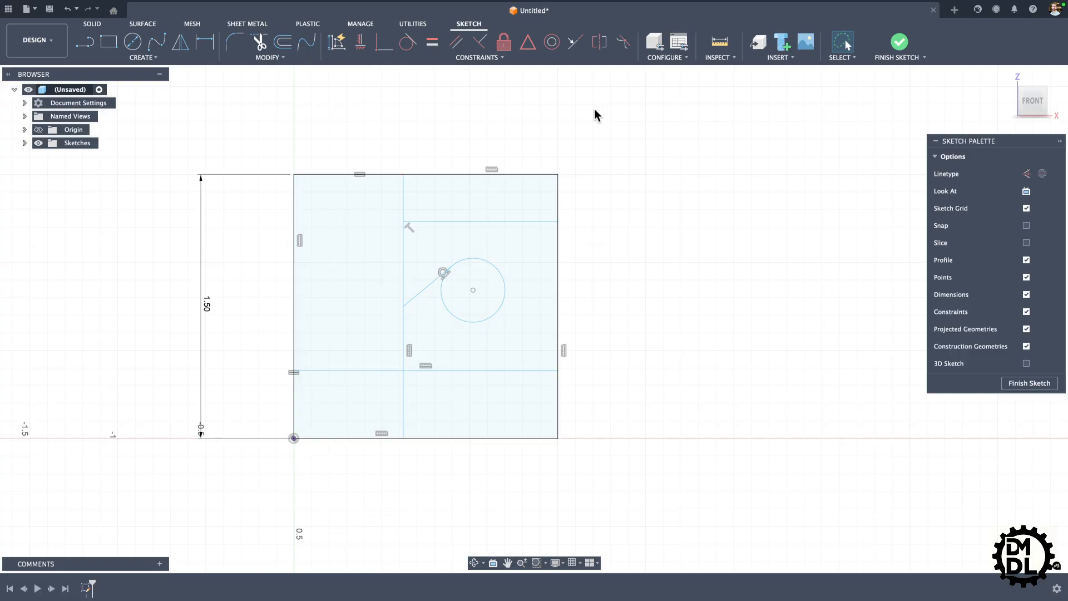
Step: Apply a Midpoint constraint between the new line's right endpoint and the square's right edge
{"action": "left_click", "coordinate": [527, 43]}
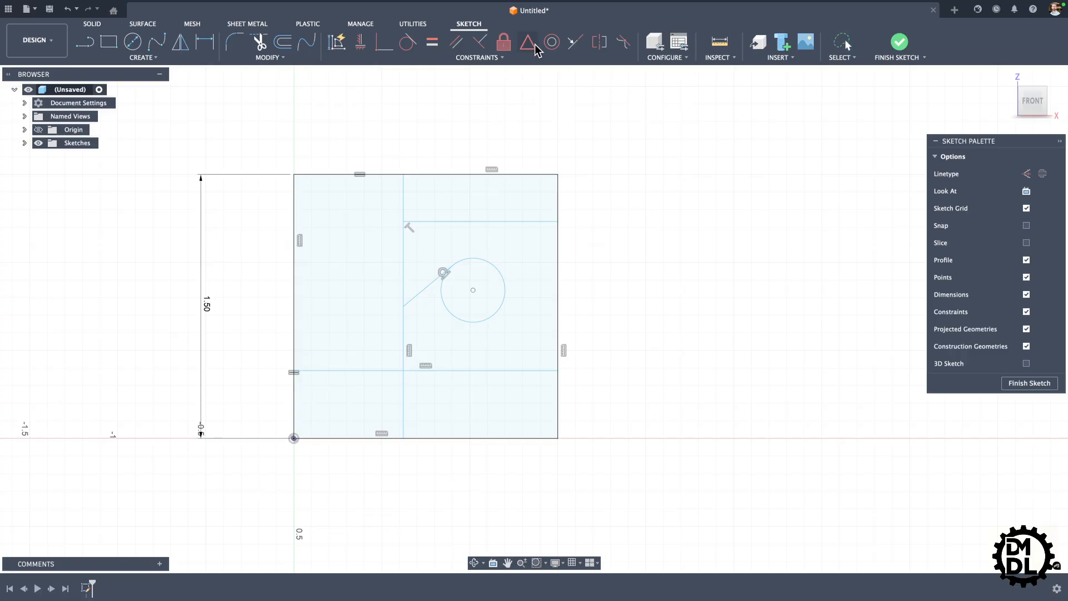
{"action": "left_click", "coordinate": [558, 216]}
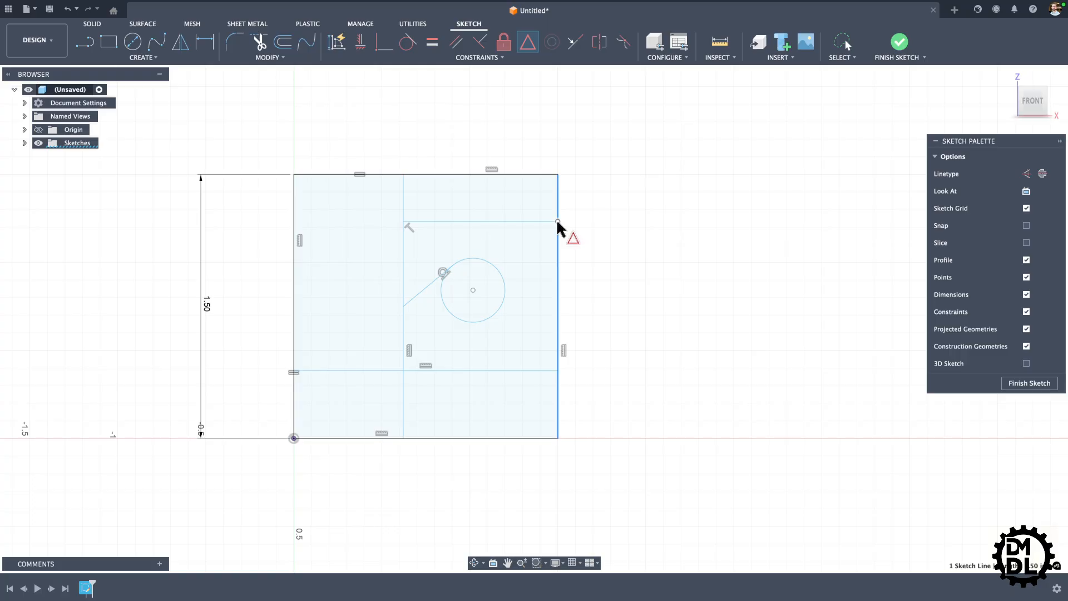
{"action": "left_click", "coordinate": [557, 221]}
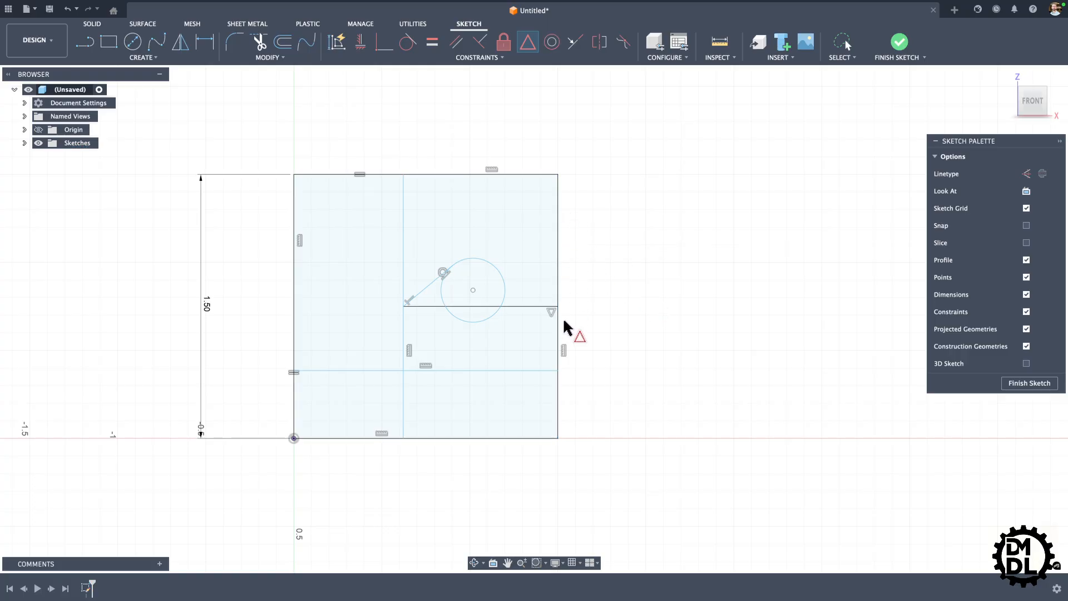
{"action": "scroll", "coordinate": [556, 303], "scroll_direction": "up", "scroll_amount": 3}
{"action": "scroll", "coordinate": [593, 260], "scroll_direction": "down", "scroll_amount": 3}
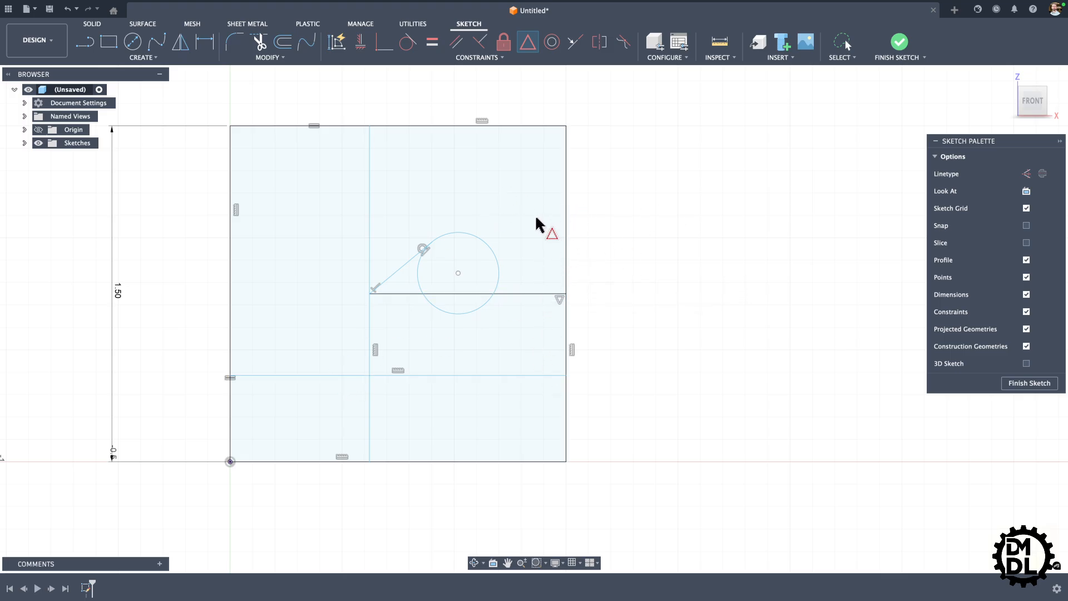
Step: Draw a smaller circle inside the existing circle, with its center slightly off the existing circle's center
{"action": "key", "text": "l"}
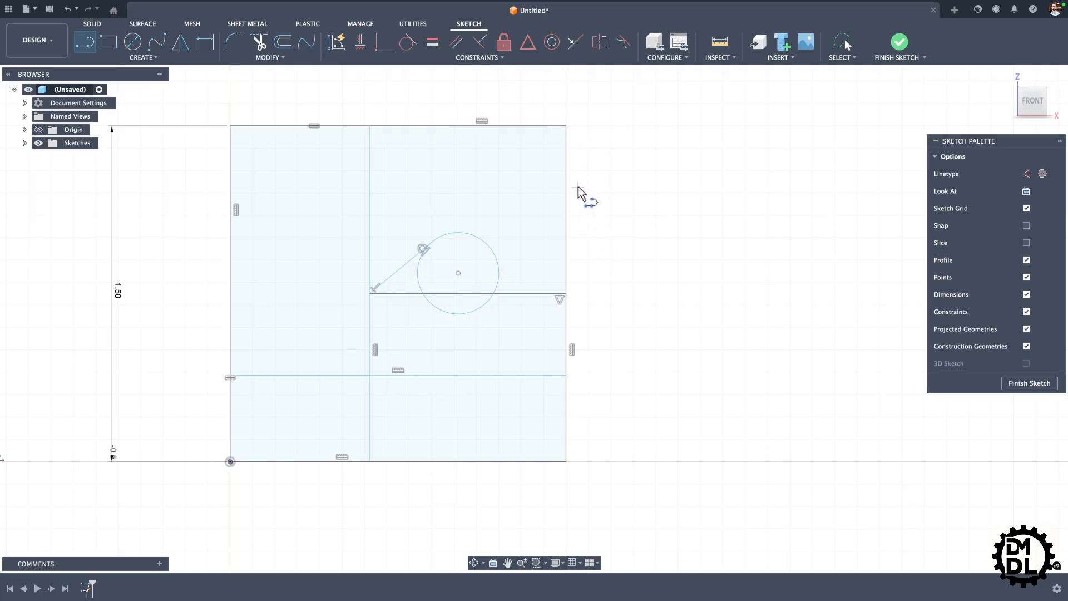
{"action": "key", "text": "c"}
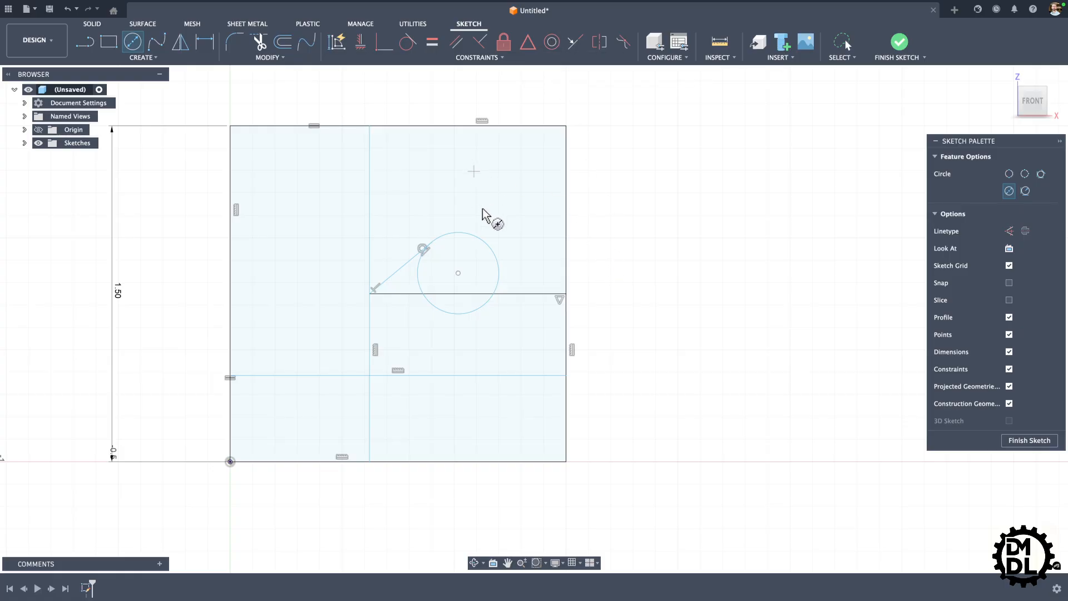
{"action": "scroll", "coordinate": [474, 281], "scroll_direction": "up", "scroll_amount": 4}
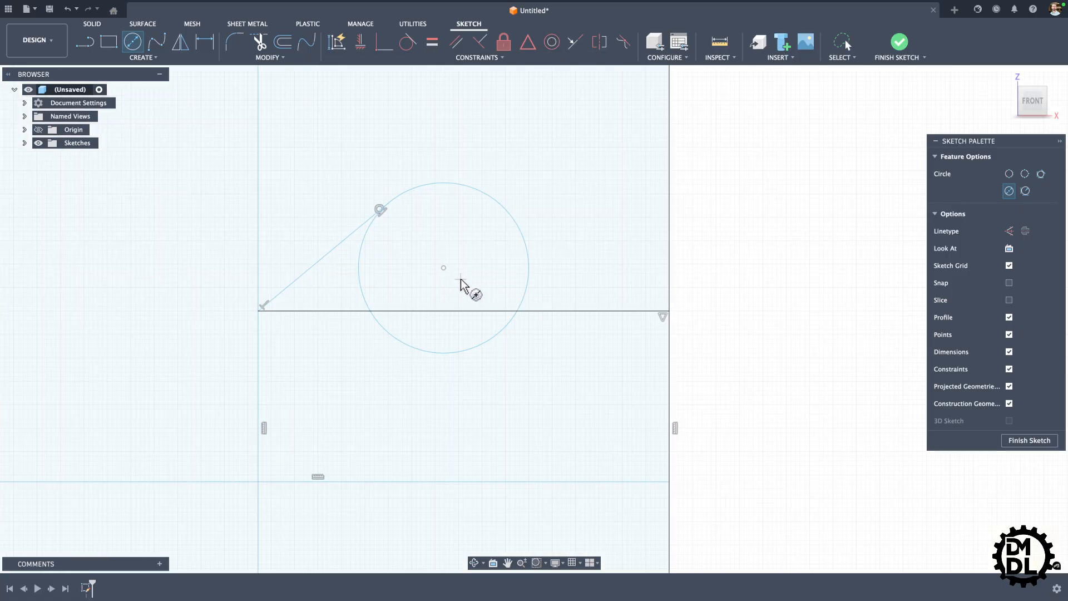
{"action": "left_click", "coordinate": [454, 274]}
{"action": "left_click", "coordinate": [484, 295]}
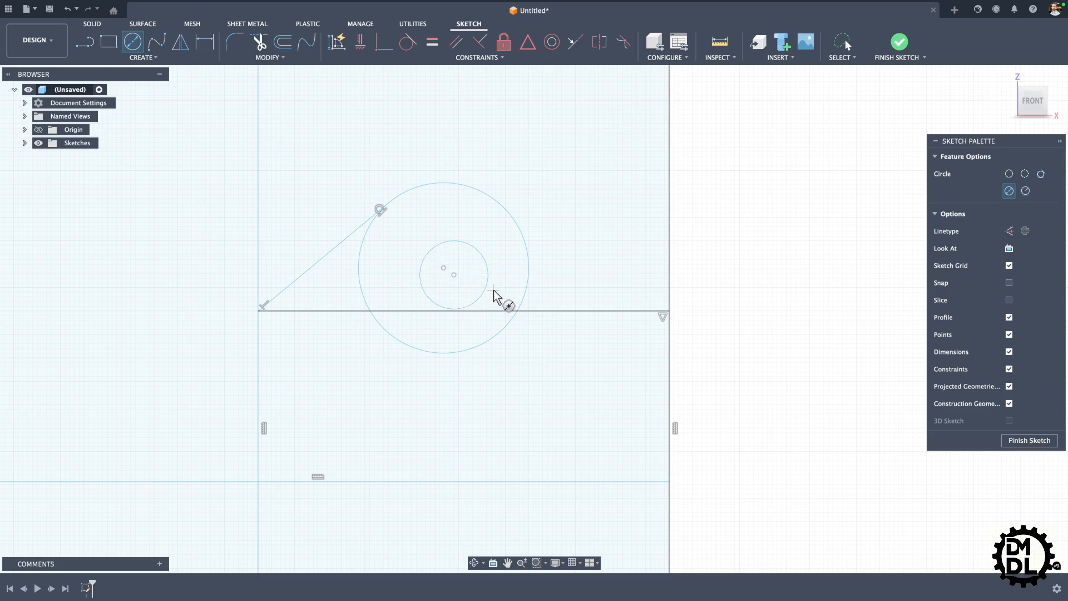
{"action": "key", "text": "Escape"}
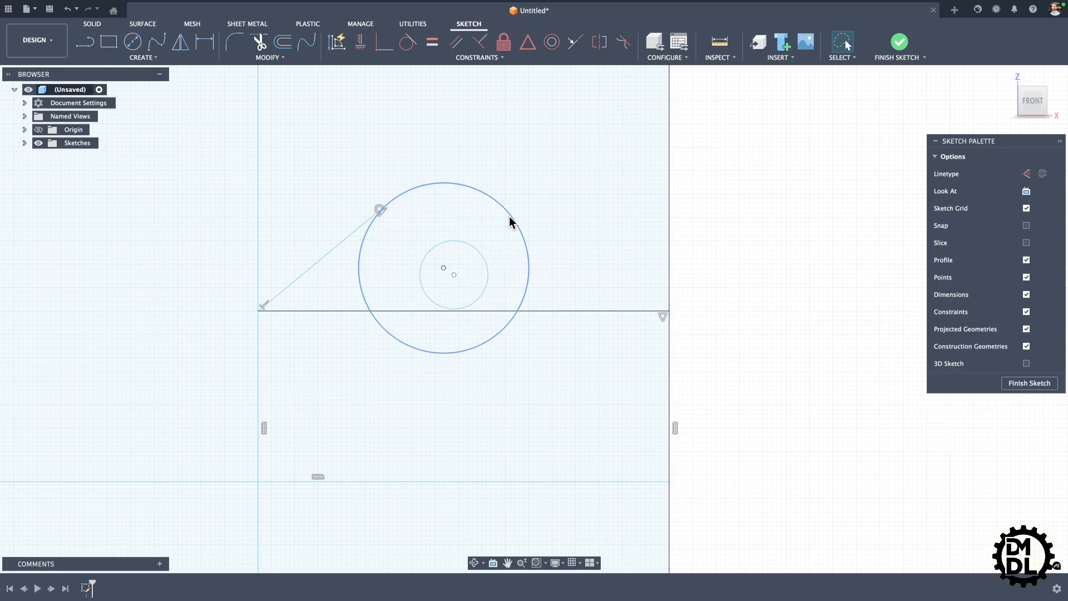
Step: Apply a Concentric constraint between the small inner circle and the larger circle
{"action": "left_click", "coordinate": [551, 41]}
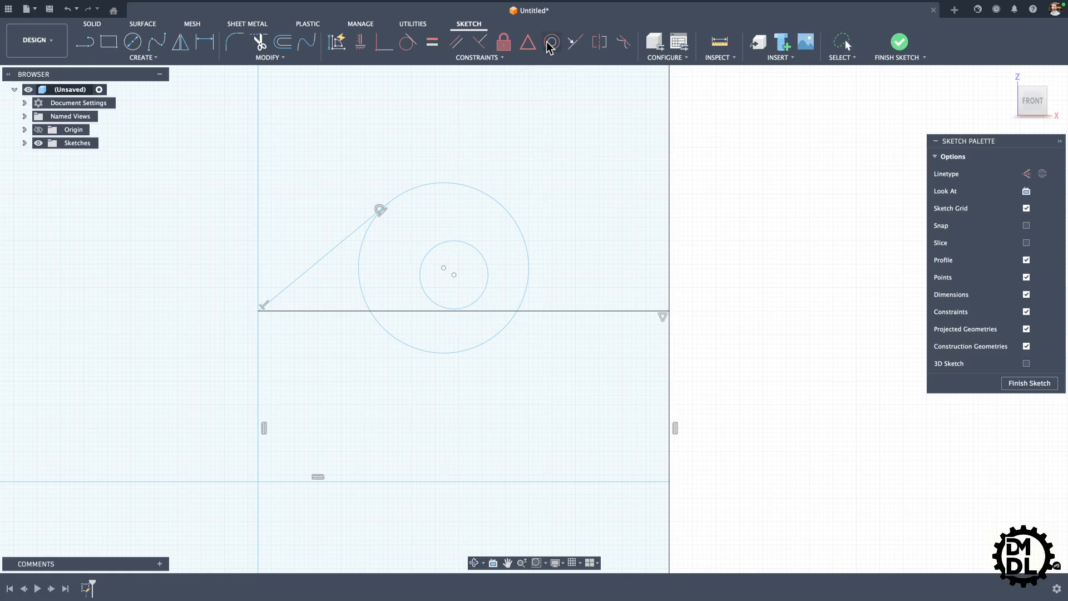
{"action": "left_click", "coordinate": [471, 244]}
{"action": "left_click", "coordinate": [496, 198]}
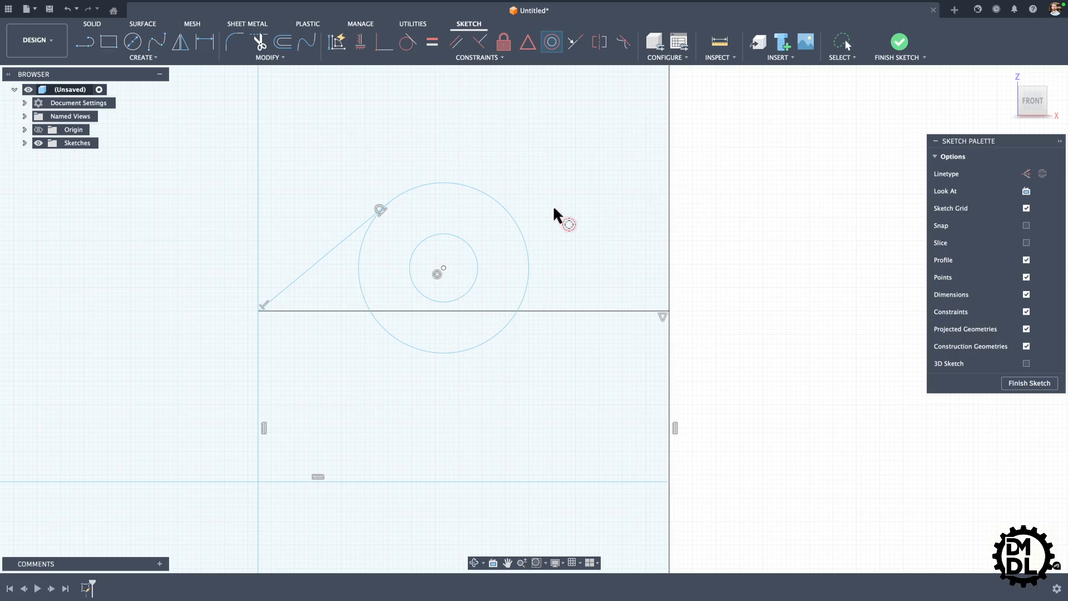
{"action": "key", "text": "Escape"}
{"action": "scroll", "coordinate": [545, 250], "scroll_direction": "down", "scroll_amount": 5}
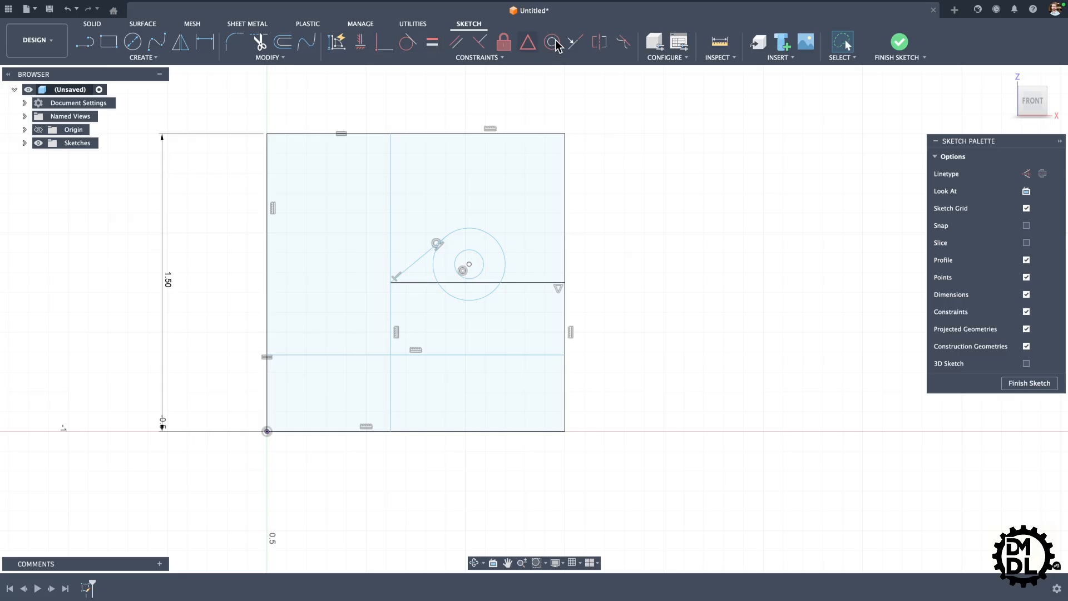
{"action": "scroll", "coordinate": [665, 305], "scroll_direction": "down", "scroll_amount": 3}
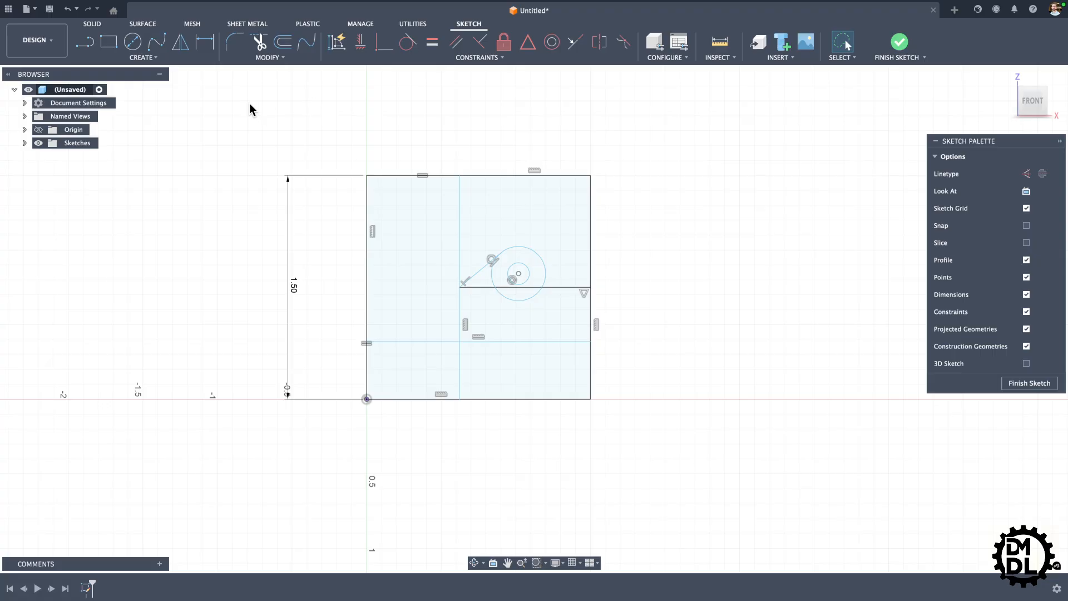
Step: Fillet the square's upper-right corner between its top and right edges with a 0.25 in radius
{"action": "left_click", "coordinate": [235, 41]}
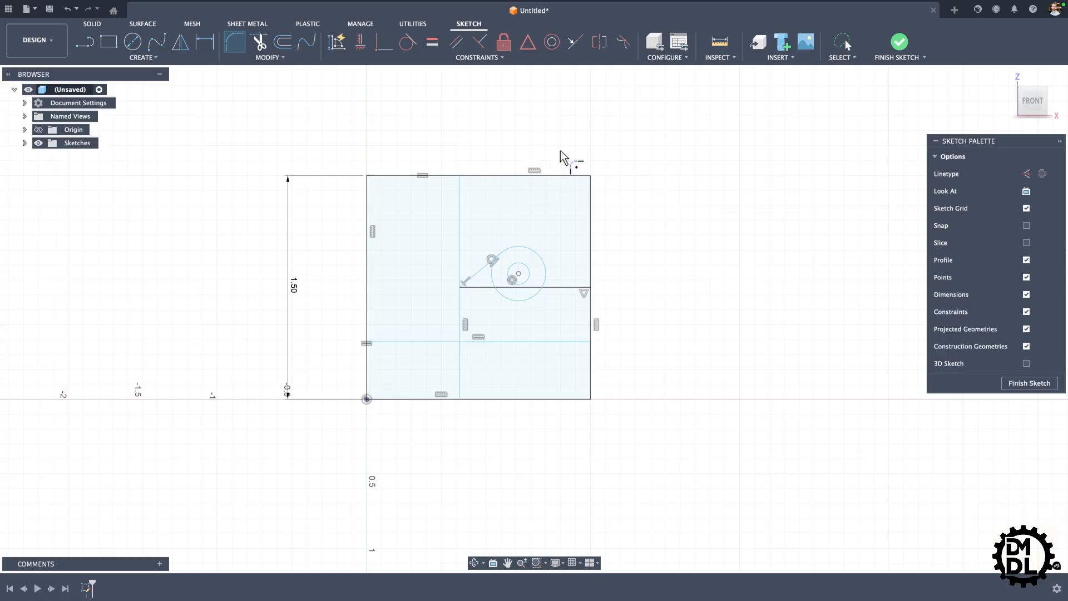
{"action": "left_click", "coordinate": [579, 179]}
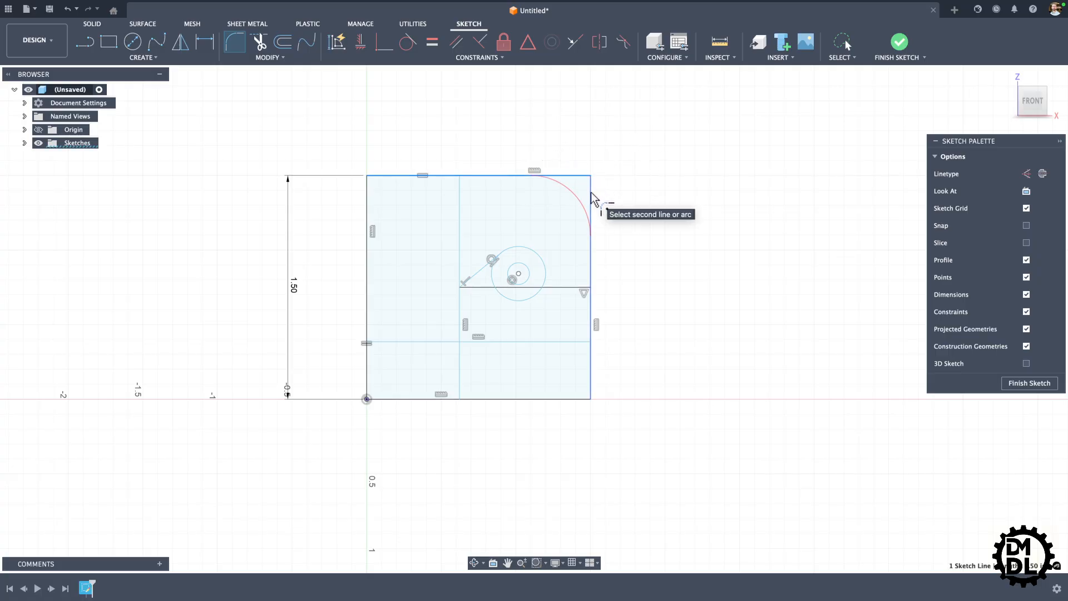
{"action": "left_click", "coordinate": [591, 201]}
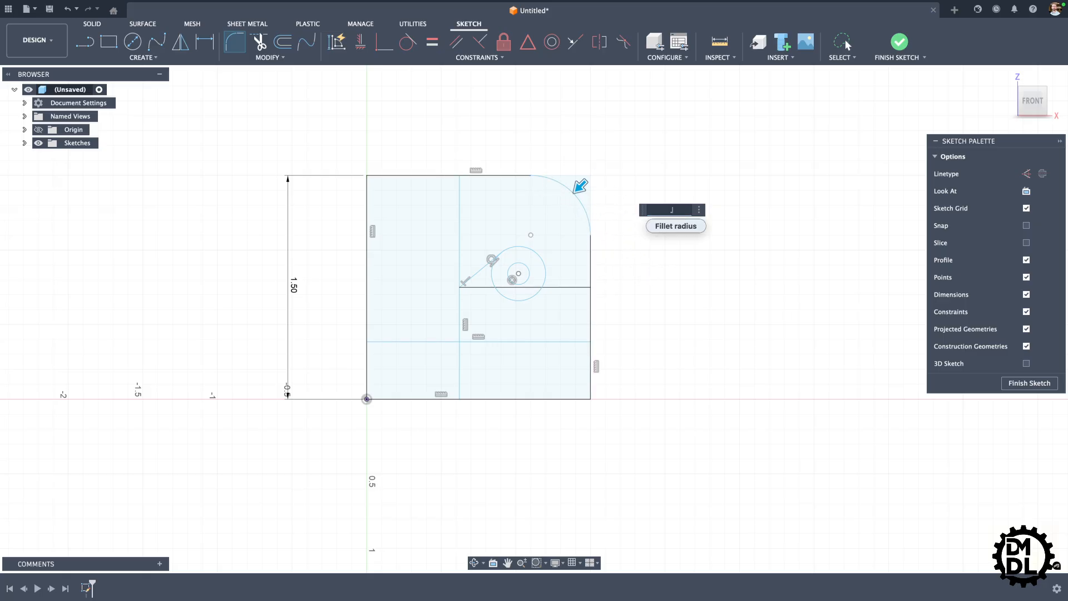
{"action": "key", "text": "Return"}
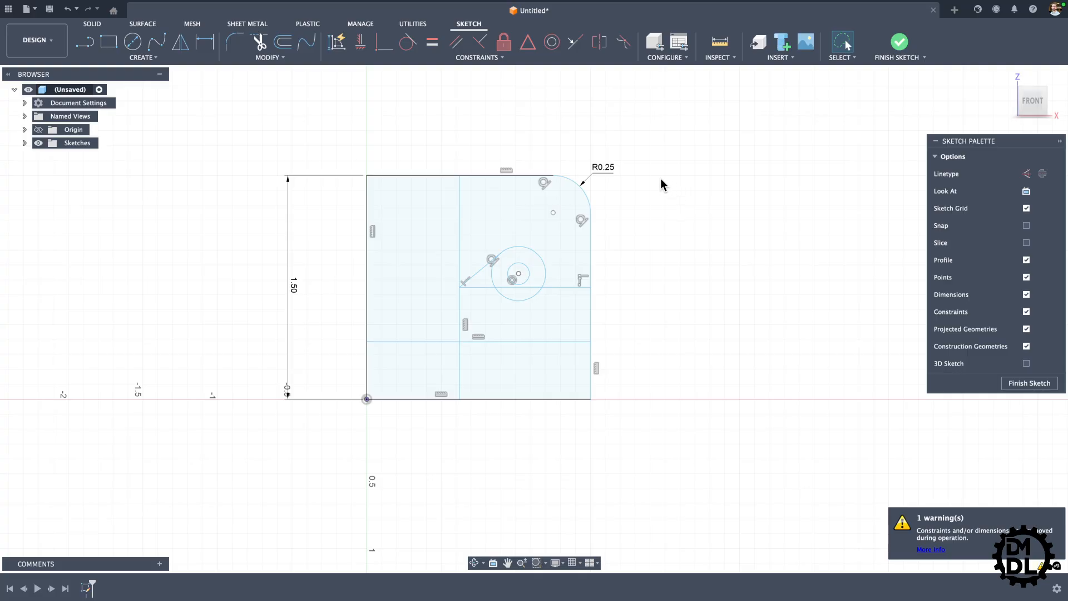
{"action": "scroll", "coordinate": [602, 169], "scroll_direction": "up", "scroll_amount": 3}
{"action": "scroll", "coordinate": [619, 213], "scroll_direction": "down", "scroll_amount": 4}
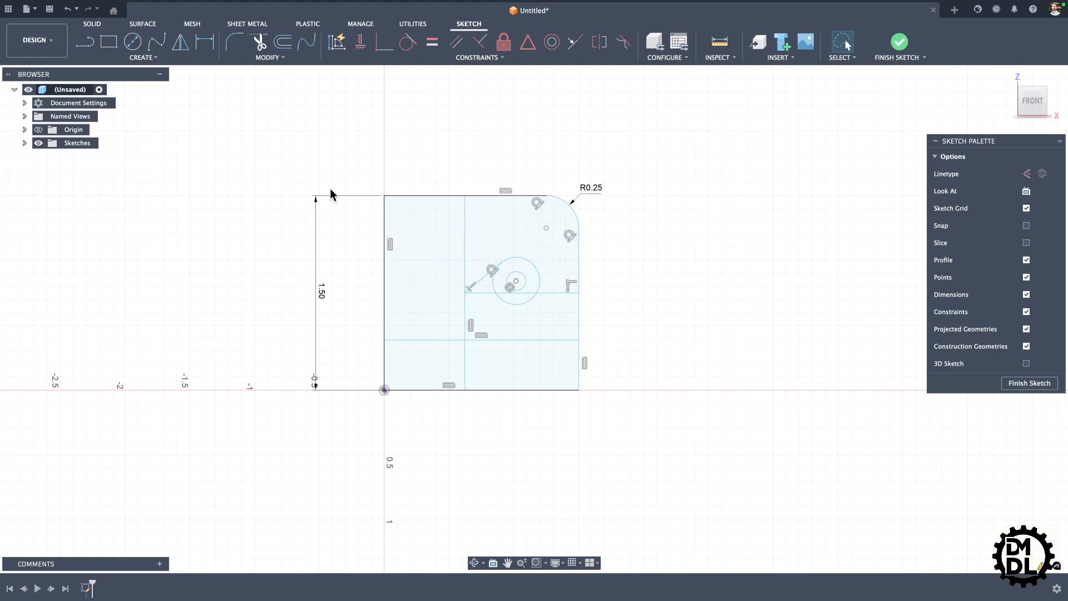
Step: Trim away the section of the middle horizontal line that lies inside the larger circle
{"action": "left_click", "coordinate": [258, 43]}
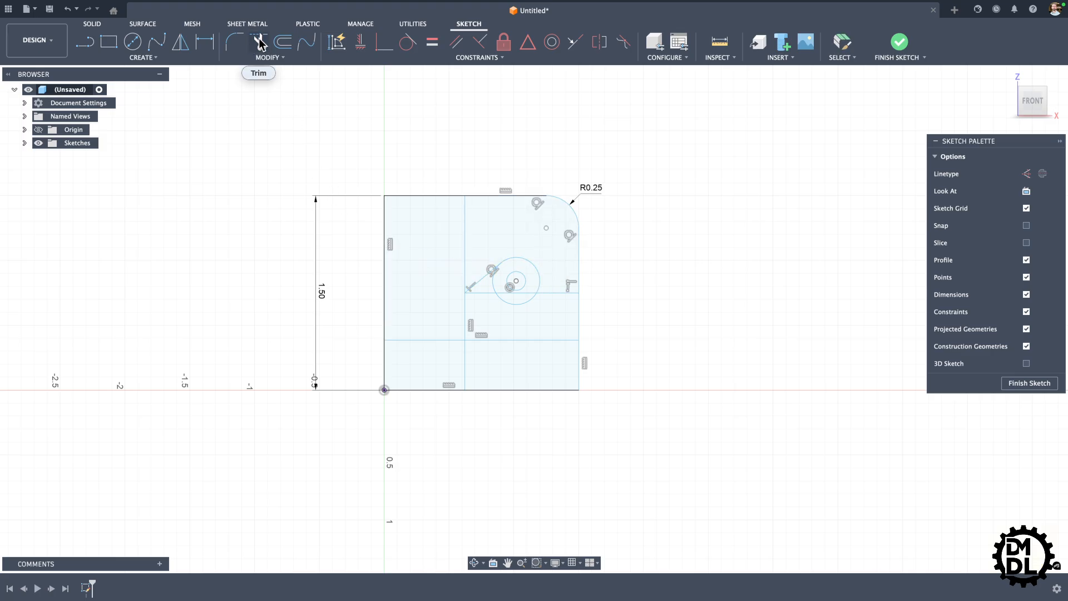
{"action": "scroll", "coordinate": [620, 337], "scroll_direction": "up", "scroll_amount": 3}
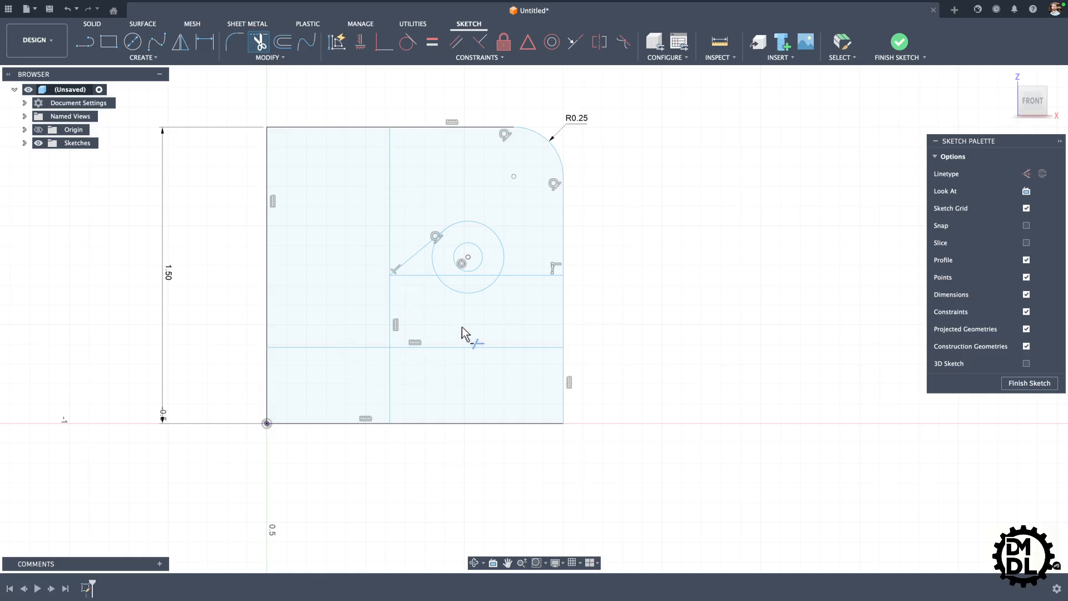
{"action": "scroll", "coordinate": [245, 287], "scroll_direction": "down", "scroll_amount": 3}
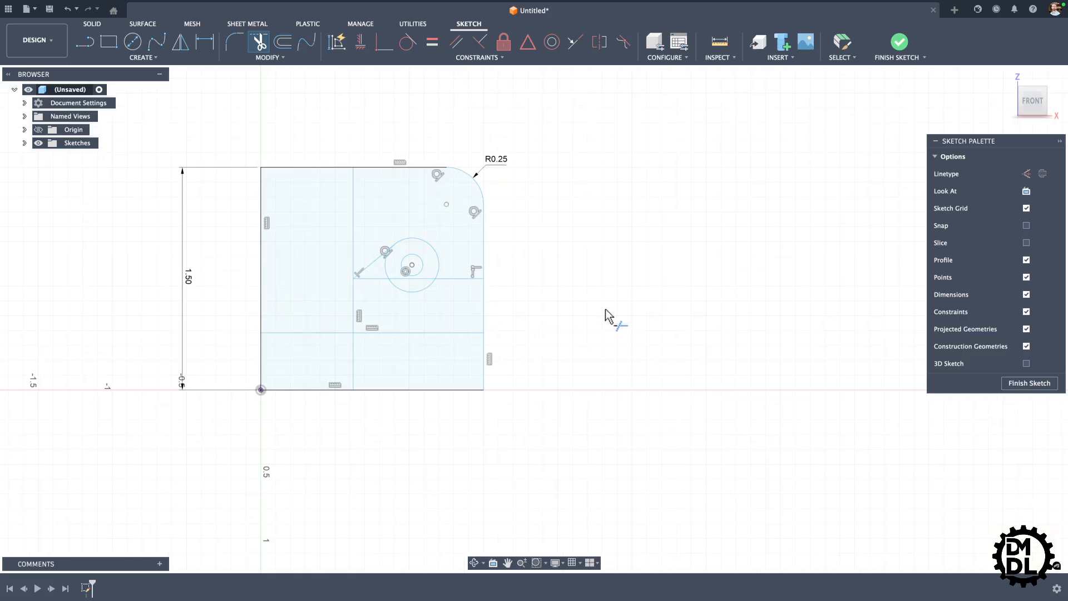
{"action": "scroll", "coordinate": [605, 308], "scroll_direction": "up", "scroll_amount": 4}
{"action": "scroll", "coordinate": [465, 328], "scroll_direction": "down", "scroll_amount": 2}
{"action": "scroll", "coordinate": [339, 303], "scroll_direction": "up", "scroll_amount": 3}
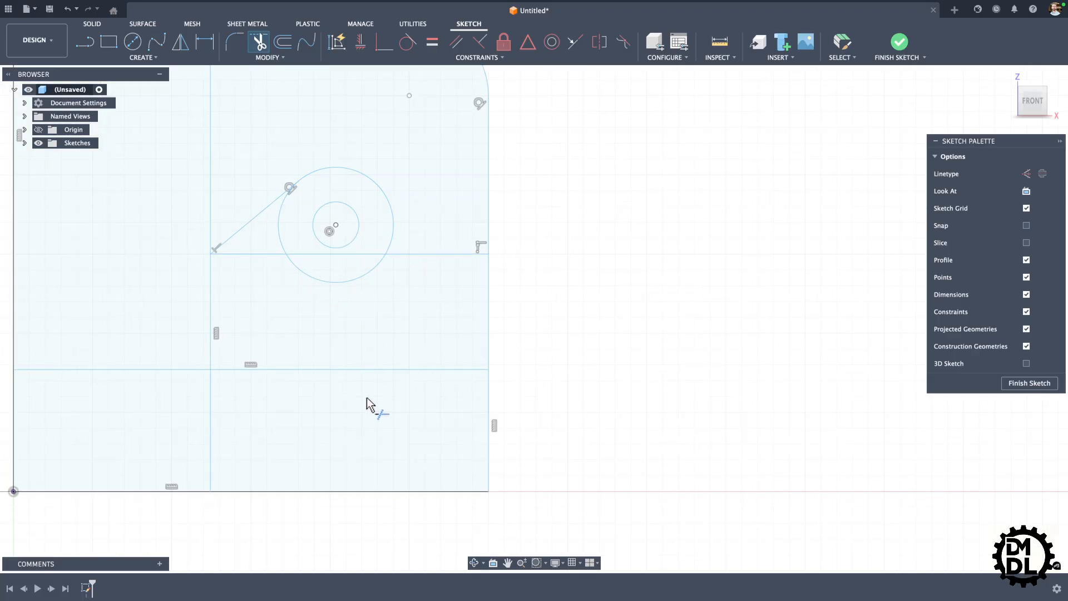
{"action": "scroll", "coordinate": [314, 269], "scroll_direction": "up", "scroll_amount": 2}
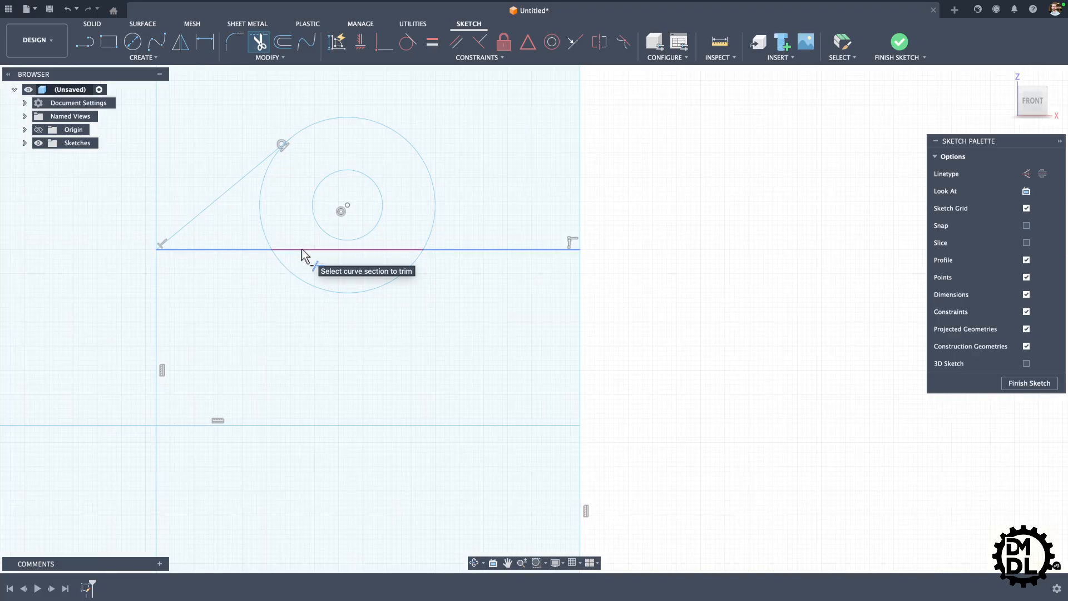
{"action": "left_click", "coordinate": [301, 250]}
{"action": "scroll", "coordinate": [417, 412], "scroll_direction": "down", "scroll_amount": 2}
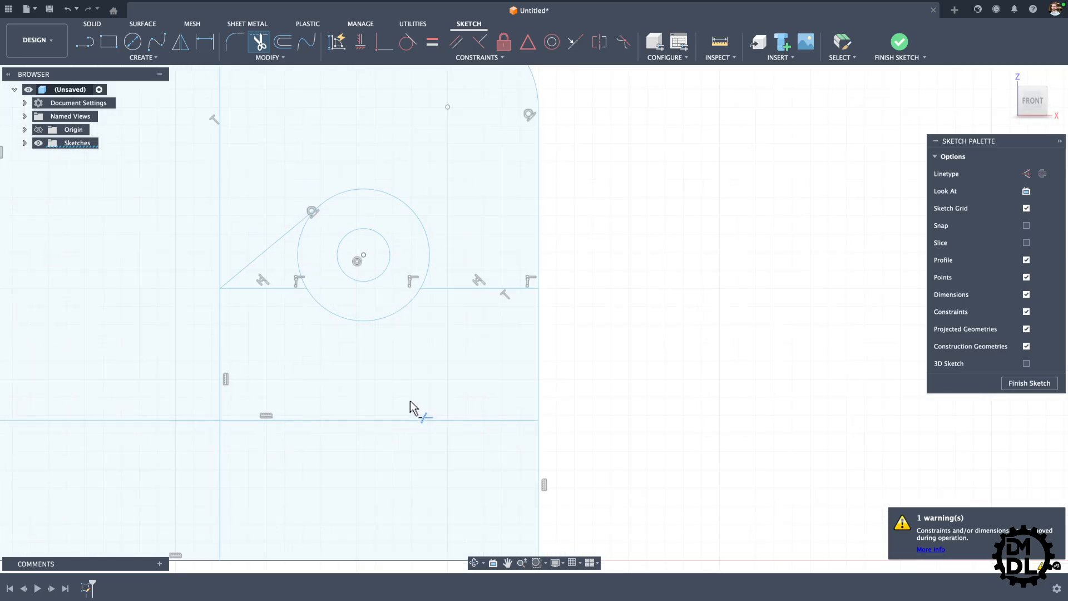
{"action": "scroll", "coordinate": [416, 313], "scroll_direction": "down", "scroll_amount": 2}
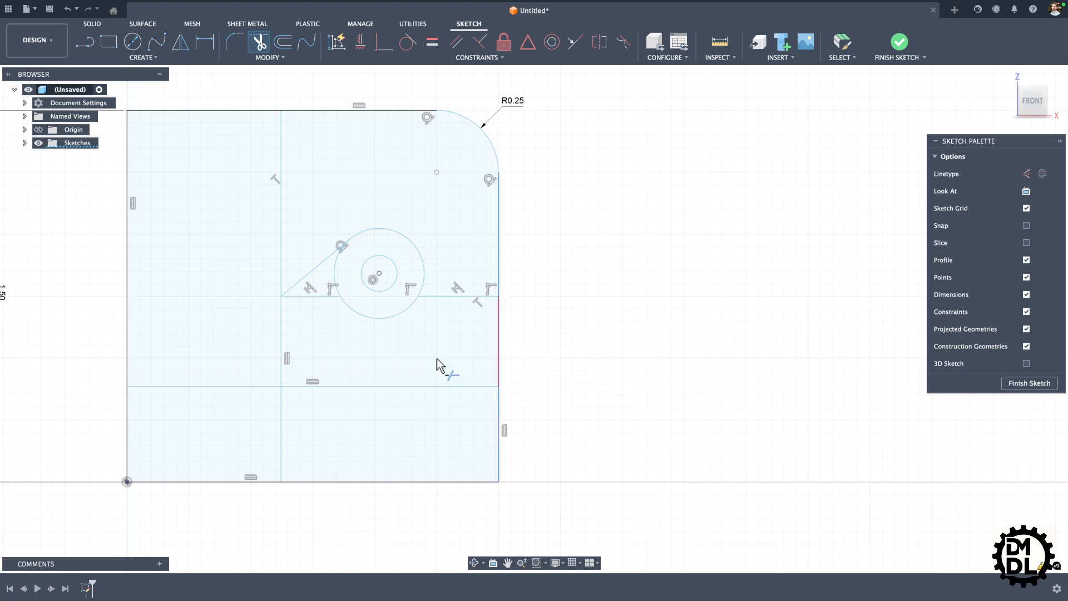
{"action": "scroll", "coordinate": [281, 362], "scroll_direction": "down", "scroll_amount": 2}
{"action": "scroll", "coordinate": [517, 325], "scroll_direction": "down", "scroll_amount": 2}
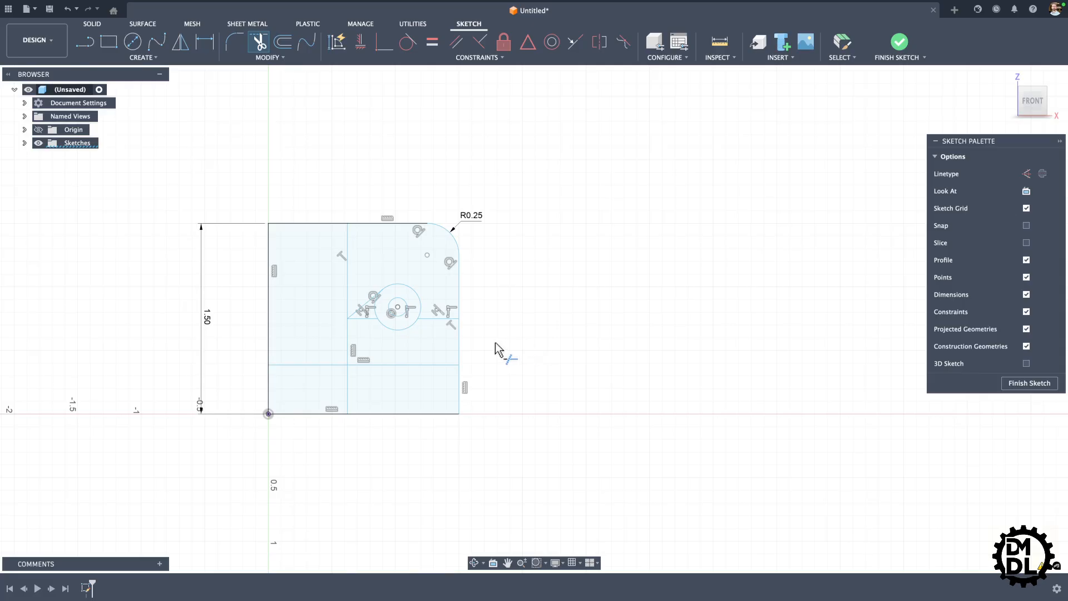
{"action": "key", "text": "Escape"}
{"action": "scroll", "coordinate": [619, 312], "scroll_direction": "down", "scroll_amount": 1}
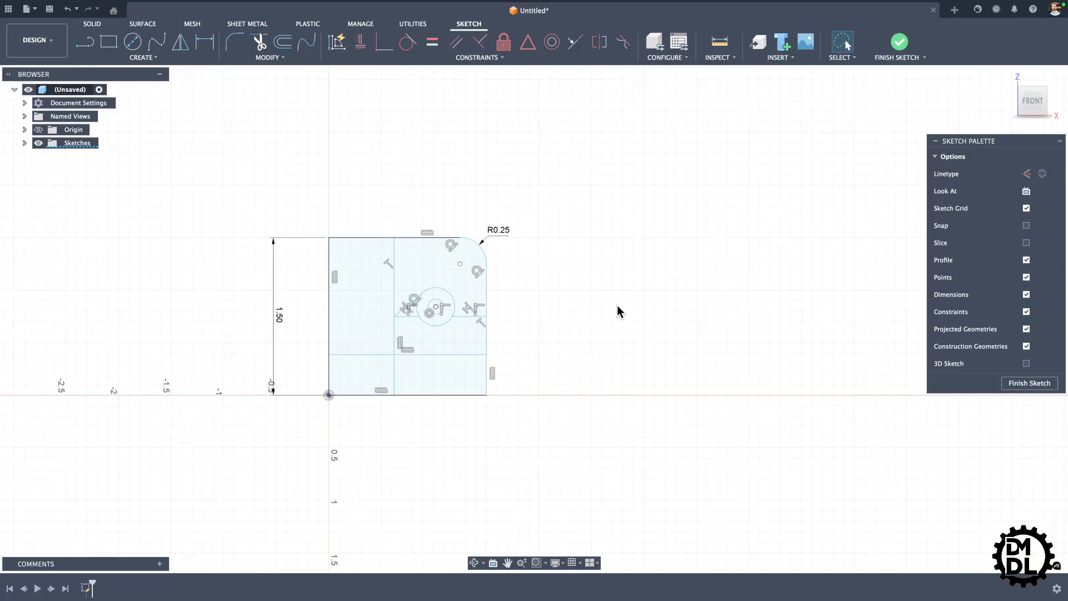
{"action": "scroll", "coordinate": [377, 357], "scroll_direction": "up", "scroll_amount": 2}
{"action": "scroll", "coordinate": [374, 358], "scroll_direction": "down", "scroll_amount": 2}
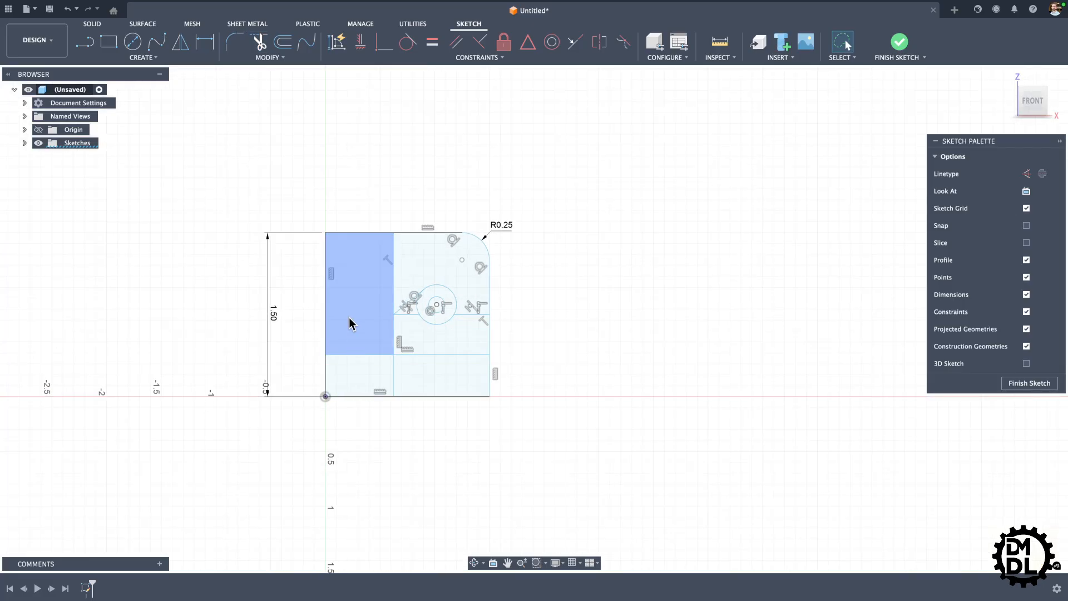